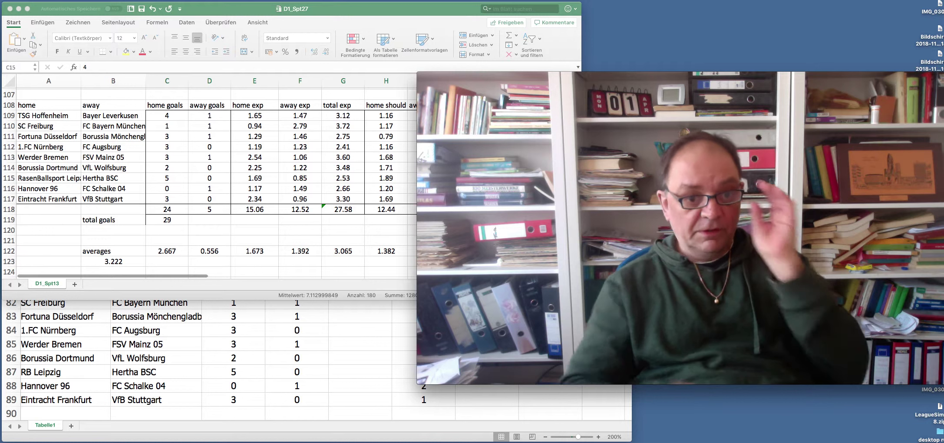
# Move the video recording window aside to uncover the spreadsheets and bring the D1_Spt27 workbook to the front
pyautogui.click(174, 221)
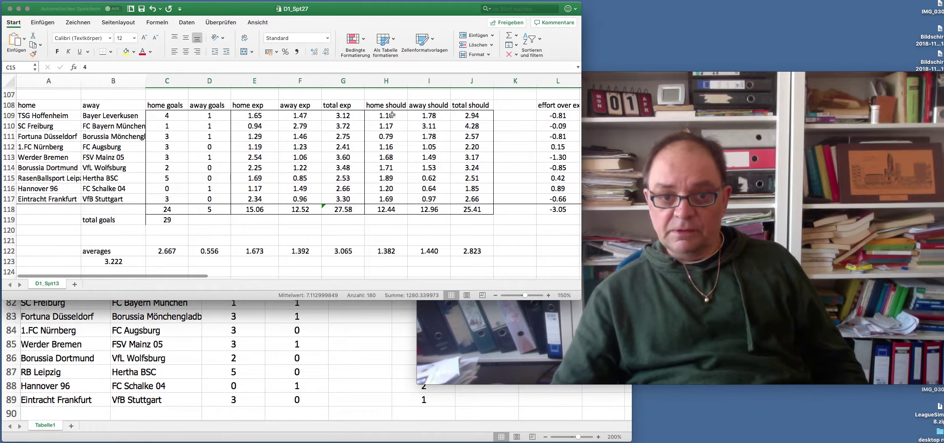
pyautogui.click(336, 321)
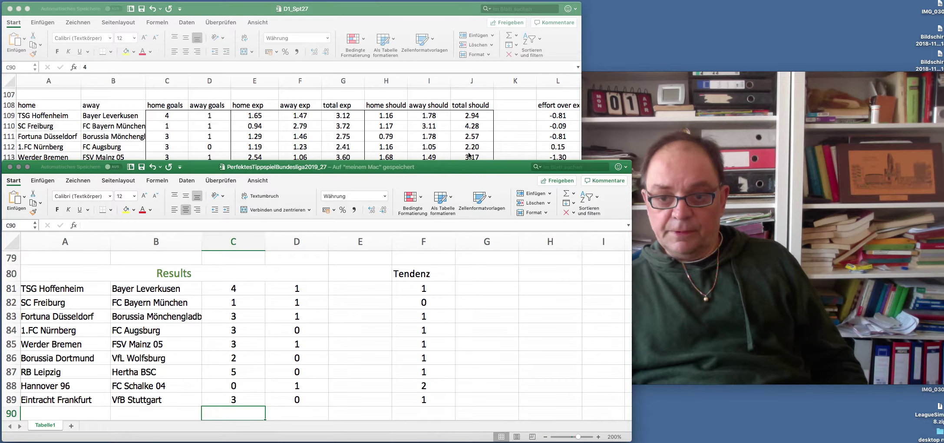
pyautogui.click(647, 75)
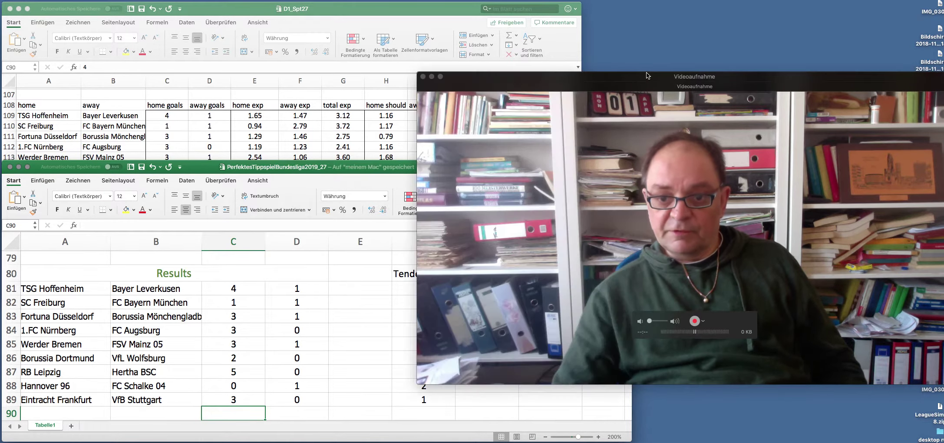
pyautogui.moveTo(646, 75); pyautogui.dragTo(734, 88)
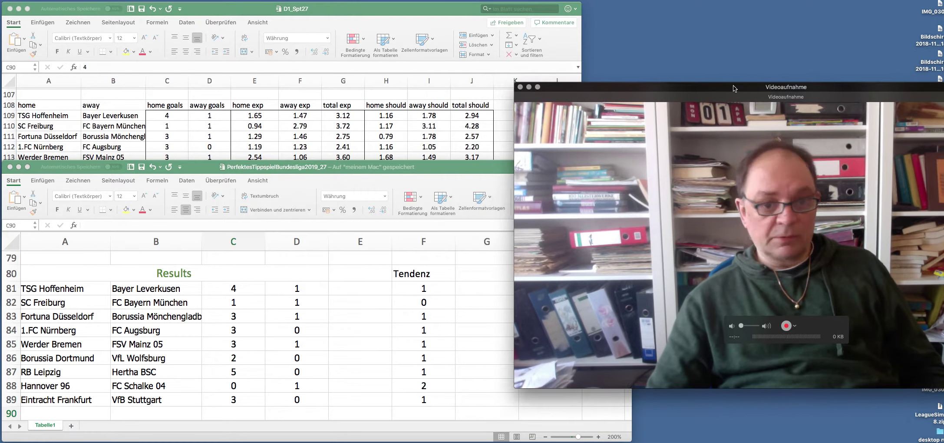
pyautogui.click(150, 96)
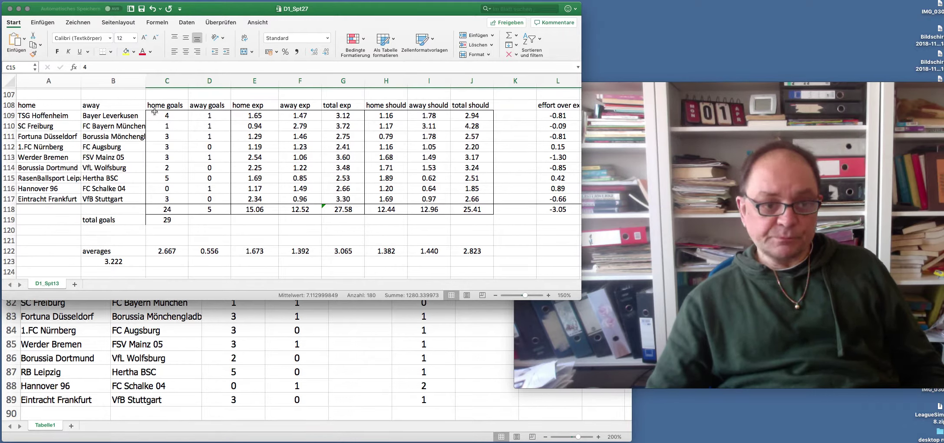
# Examine the actual and expected goals of all matches in C109:F117, alongside the results list in the other workbook
pyautogui.moveTo(164, 116); pyautogui.dragTo(298, 199)
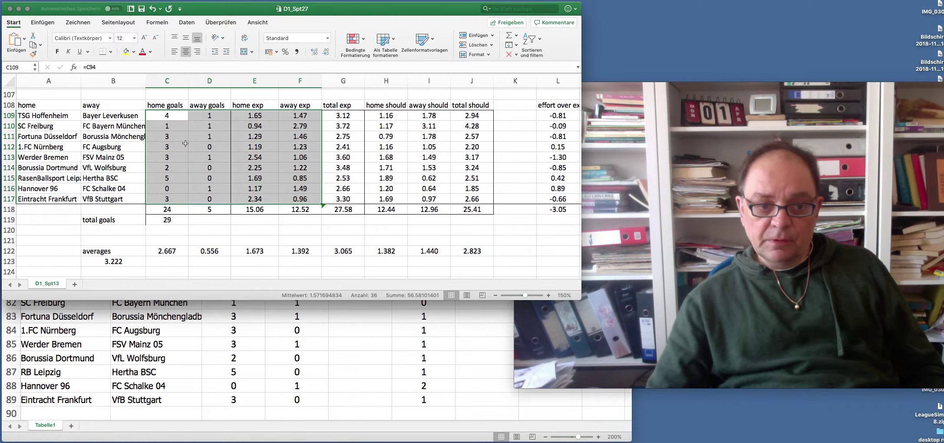
pyautogui.click(160, 115)
pyautogui.moveTo(182, 115); pyautogui.dragTo(309, 201)
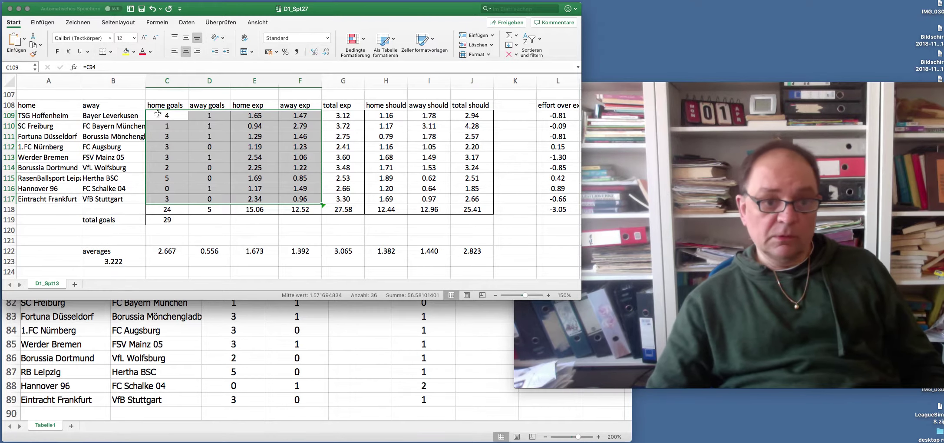
pyautogui.moveTo(159, 115); pyautogui.dragTo(196, 200)
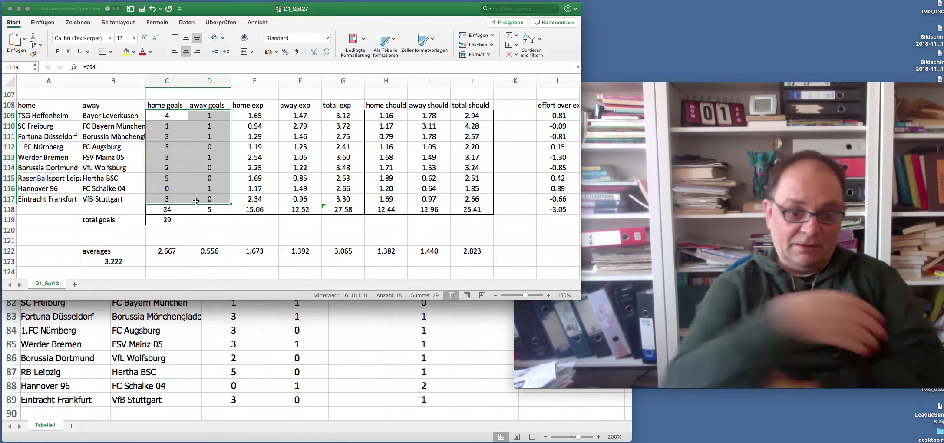
pyautogui.scroll(2, 367, 362)
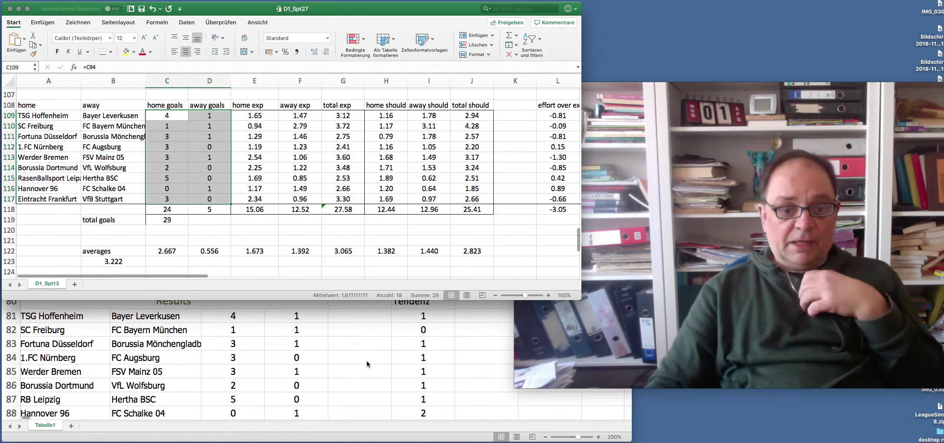
pyautogui.scroll(-1, 367, 364)
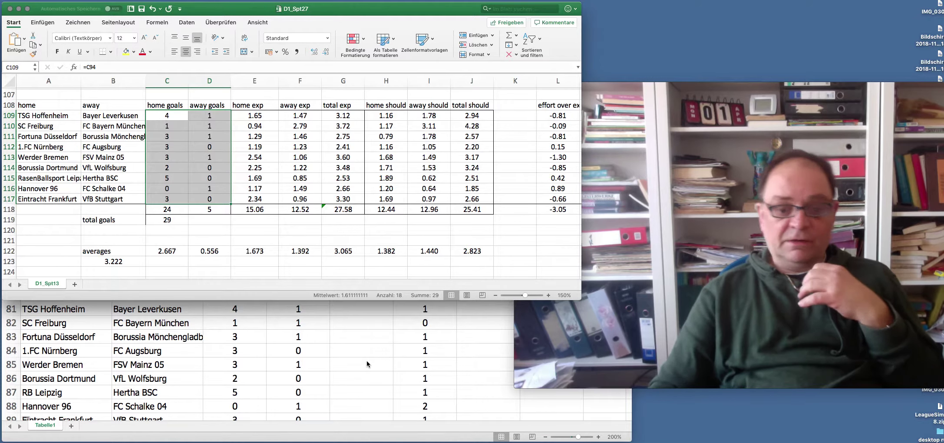
pyautogui.scroll(-1, 367, 364)
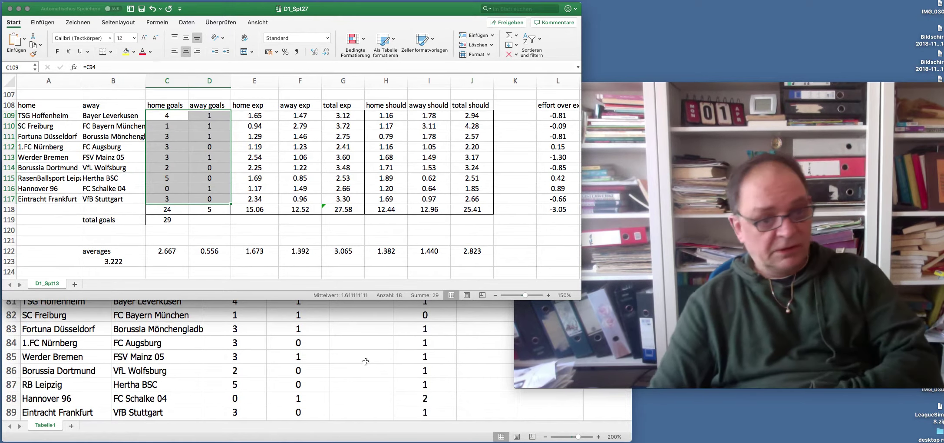
# Review the home, away and total goal sums in rows 118 and 119 and the average goals per match in B123
pyautogui.click(169, 209)
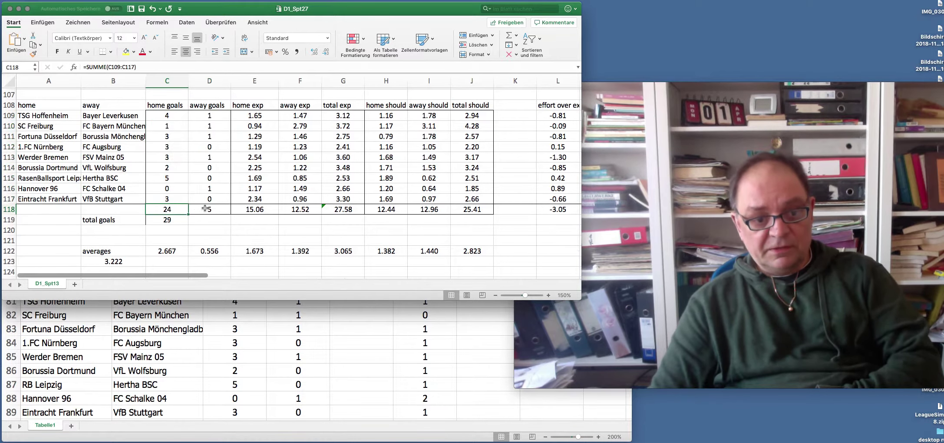
pyautogui.moveTo(169, 219)
pyautogui.mouseDown()
pyautogui.moveTo(168, 208)
pyautogui.moveTo(209, 209)
pyautogui.moveTo(167, 210)
pyautogui.mouseUp()
pyautogui.click(130, 257)
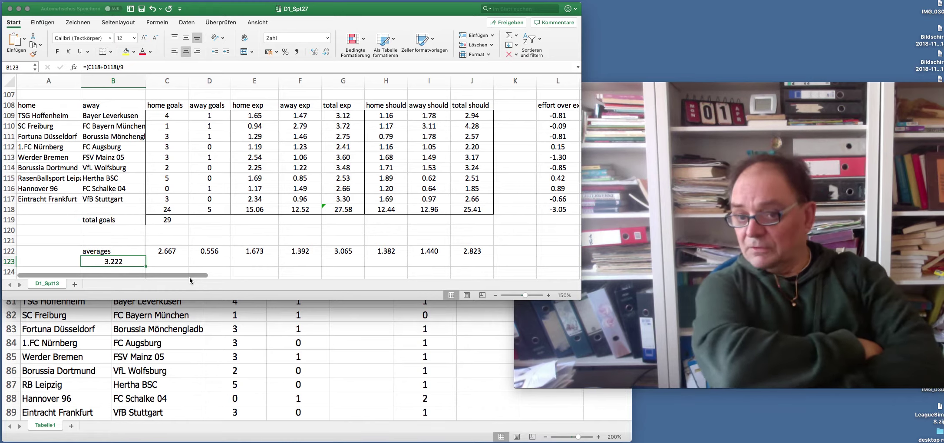
pyautogui.scroll(1, 312, 366)
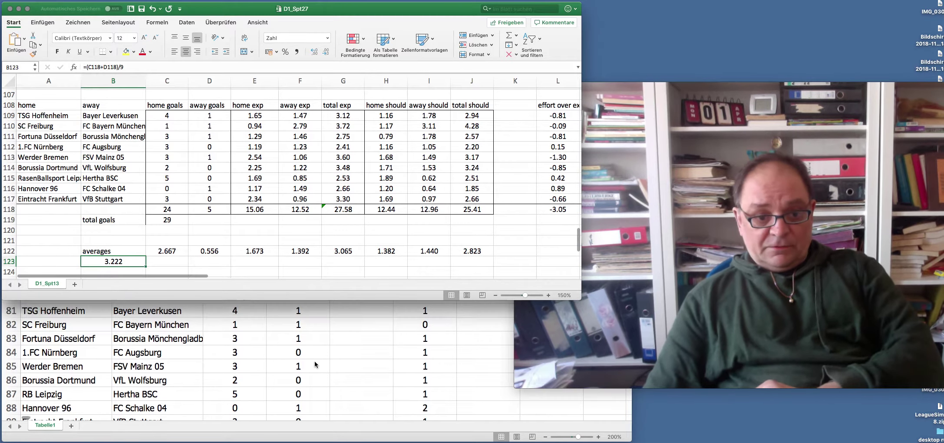
pyautogui.scroll(1, 315, 363)
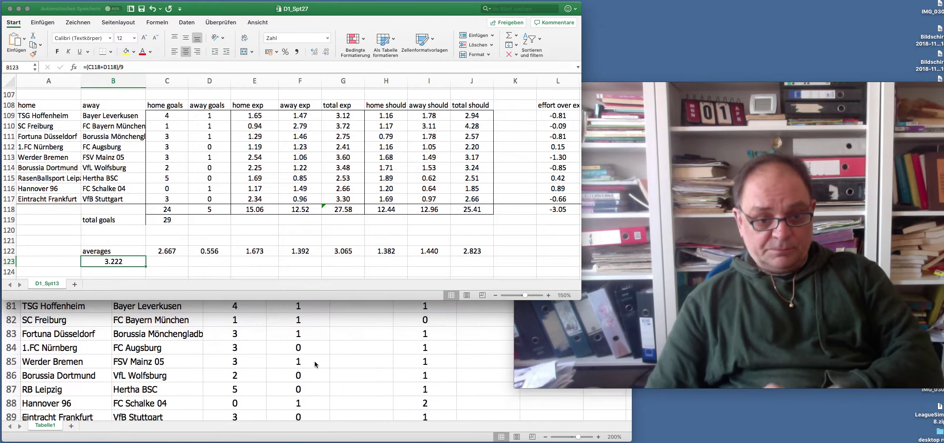
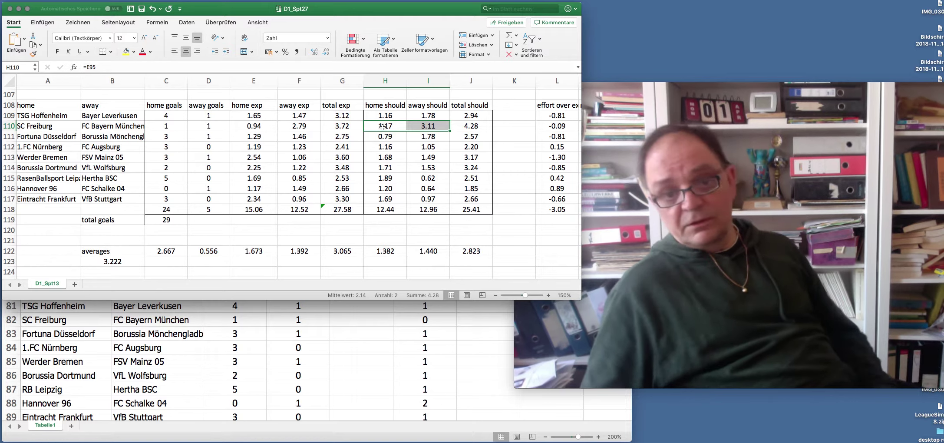
# Examine the should-goals for SC Freiburg–FC Bayern München, and the actual and should-goals for Borussia Dortmund–VfL Wolfsburg
pyautogui.moveTo(421, 126); pyautogui.dragTo(389, 126)
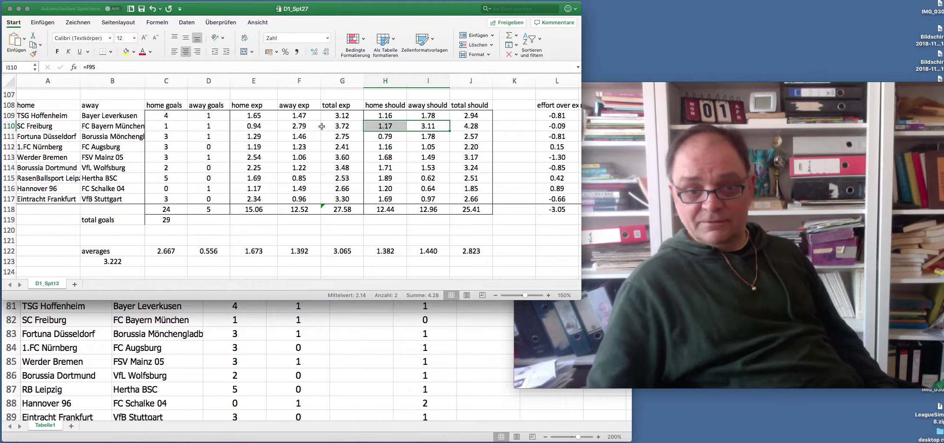
pyautogui.moveTo(382, 126); pyautogui.dragTo(424, 127)
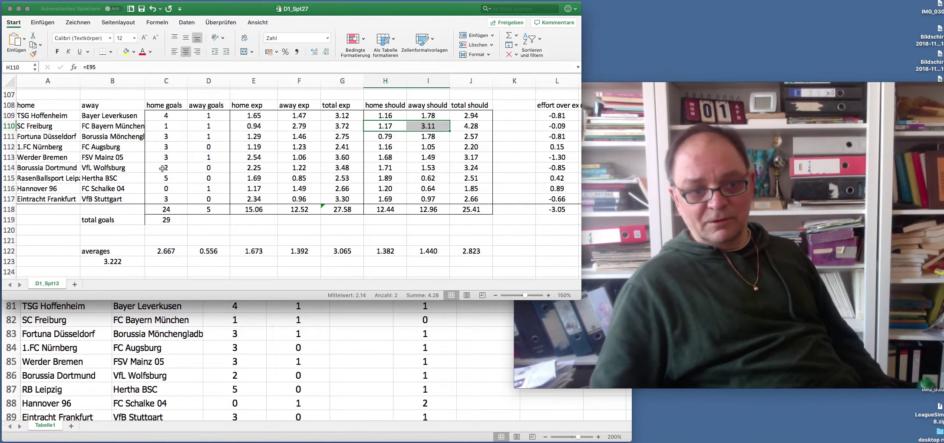
pyautogui.moveTo(163, 169); pyautogui.dragTo(198, 169)
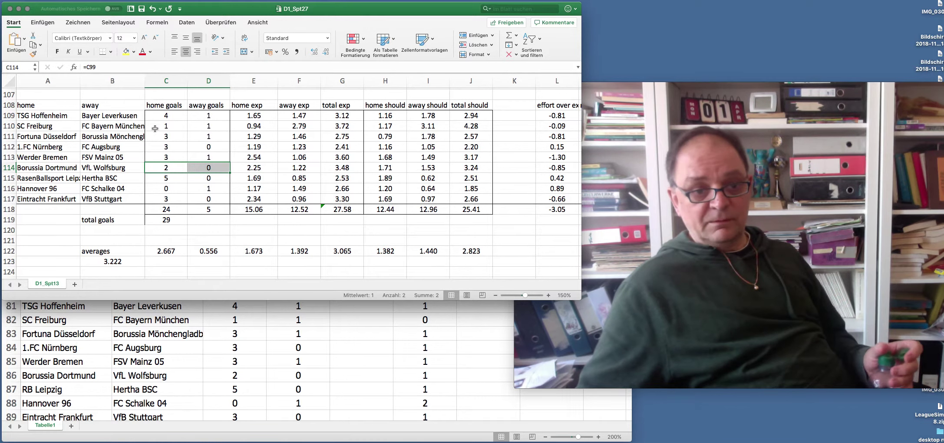
pyautogui.moveTo(163, 167); pyautogui.dragTo(192, 167)
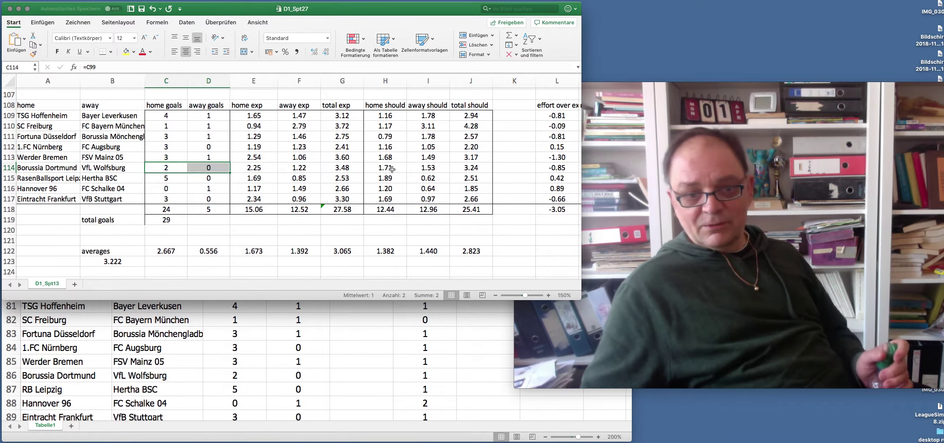
pyautogui.moveTo(385, 168); pyautogui.dragTo(419, 168)
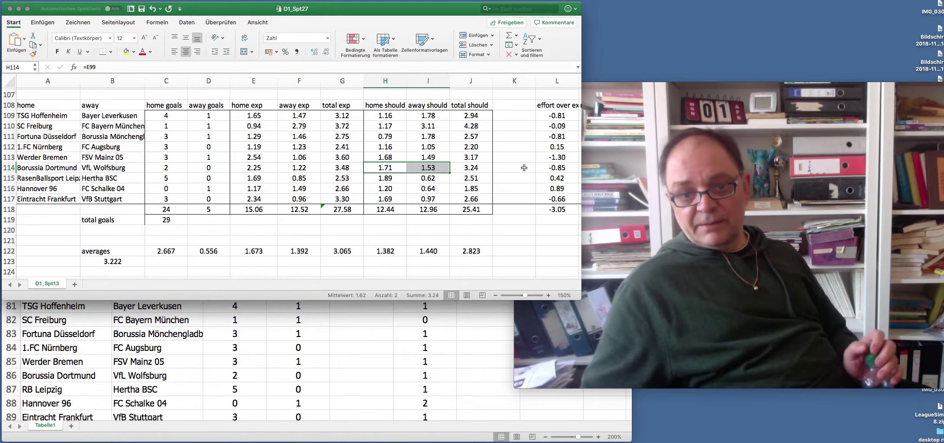
# Compare the effort differences in L109 and L114 and review the Borussia Dortmund–VfL Wolfsburg should-goals in H114:I114
pyautogui.click(552, 168)
pyautogui.click(552, 115)
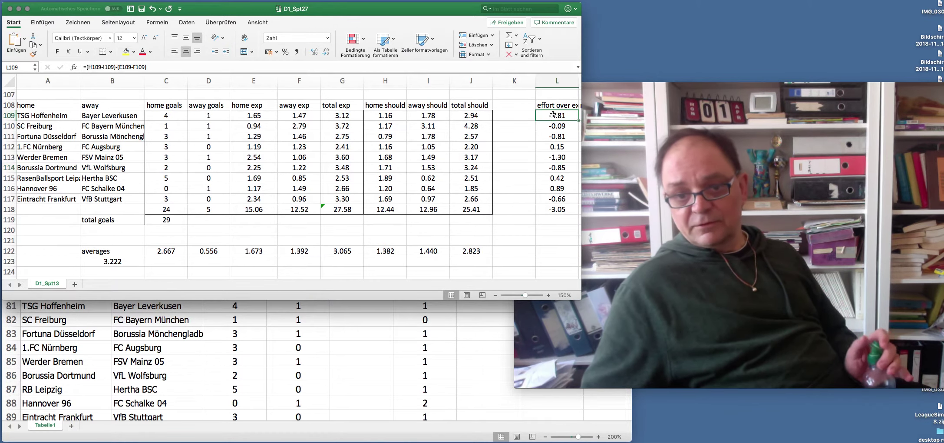
pyautogui.click(560, 167)
pyautogui.click(553, 114)
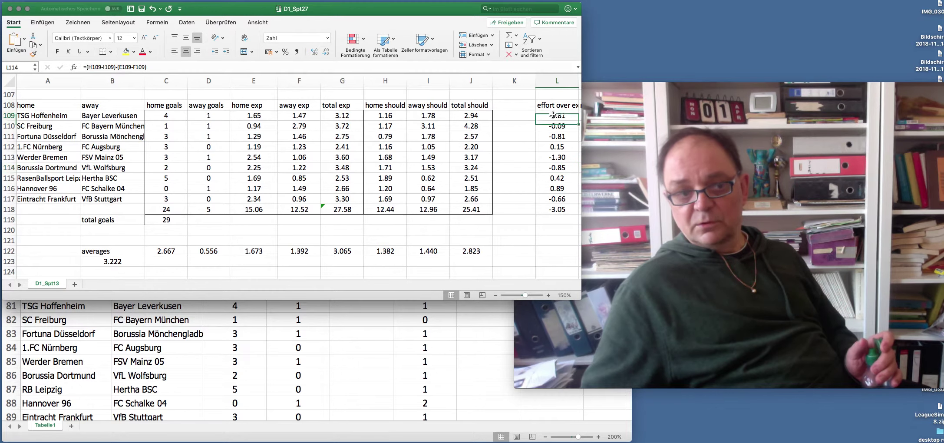
pyautogui.click(552, 167)
pyautogui.moveTo(381, 168); pyautogui.dragTo(415, 167)
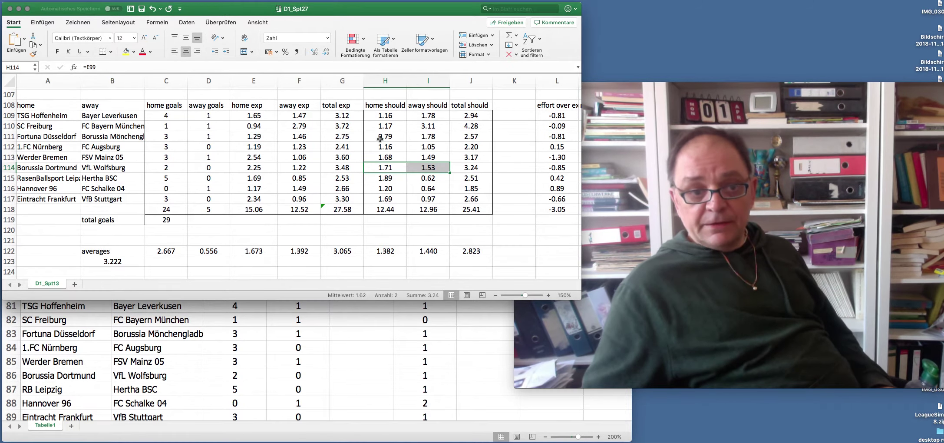
# Review the actual goals in rows 110 and 111, plus the expected goals and effort difference for Fortuna Düsseldorf's match
pyautogui.moveTo(158, 126); pyautogui.dragTo(196, 126)
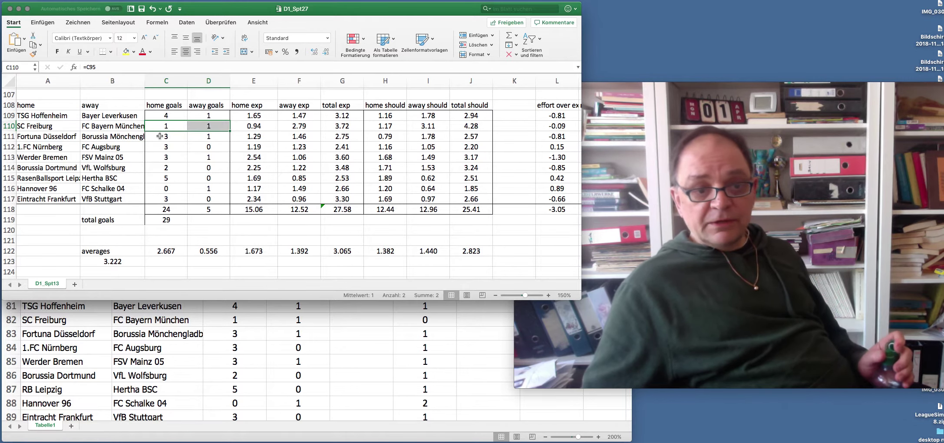
pyautogui.moveTo(163, 137); pyautogui.dragTo(198, 137)
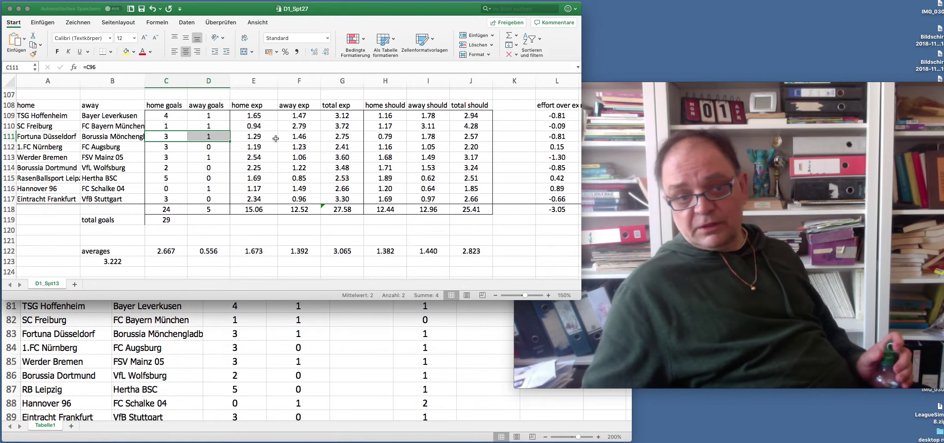
pyautogui.moveTo(242, 137); pyautogui.dragTo(300, 137)
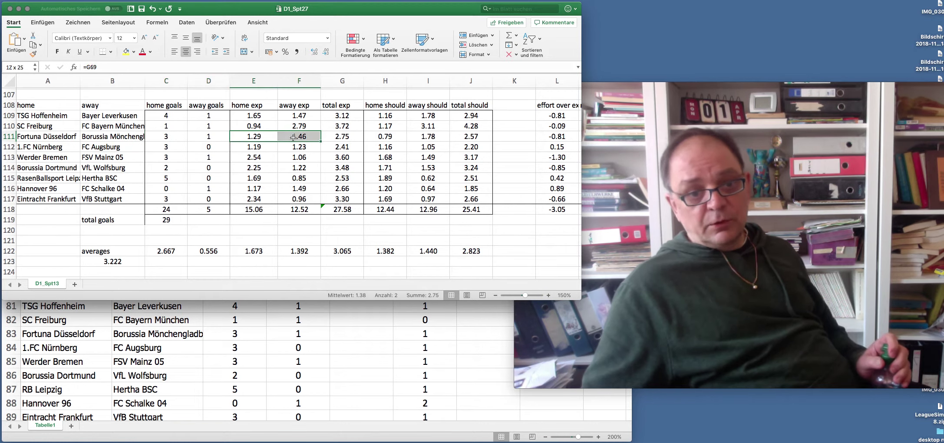
pyautogui.click(551, 137)
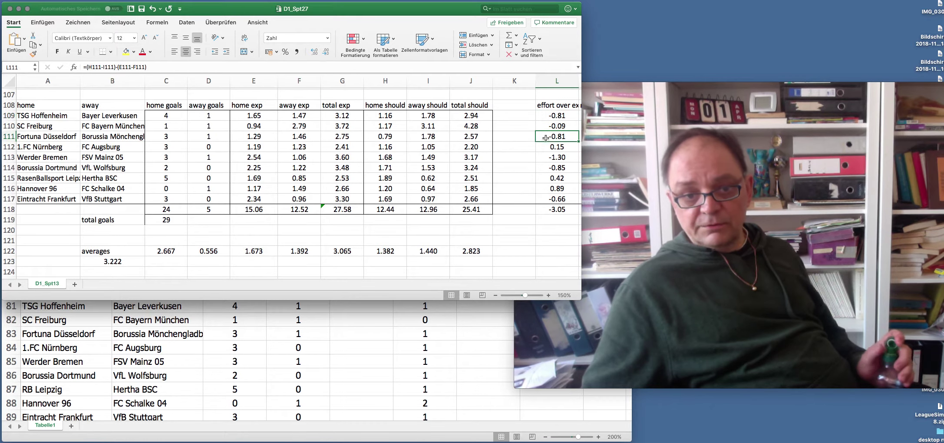
# Compare the actual, should and expected goals of Fortuna Düsseldorf's home match in row 111
pyautogui.moveTo(161, 137); pyautogui.dragTo(216, 137)
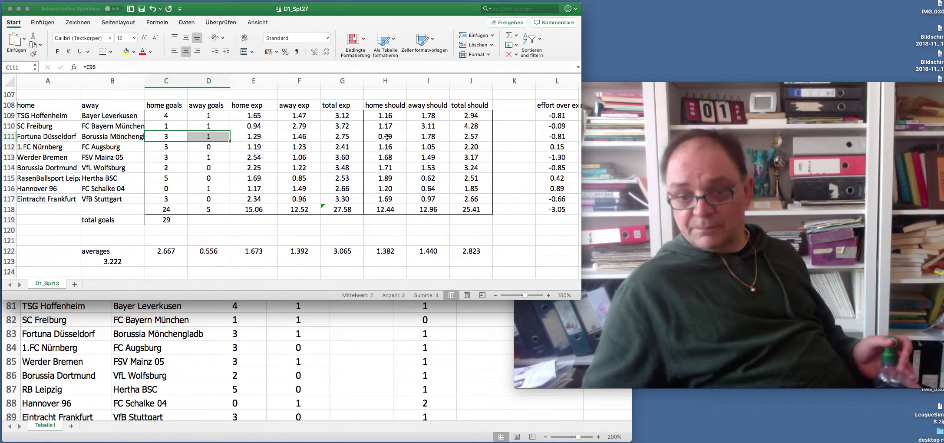
pyautogui.click(401, 138)
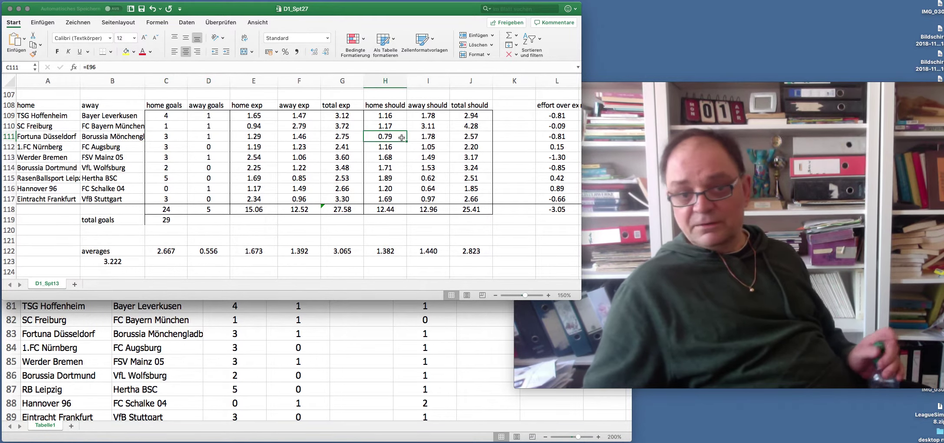
pyautogui.moveTo(401, 138); pyautogui.dragTo(414, 138)
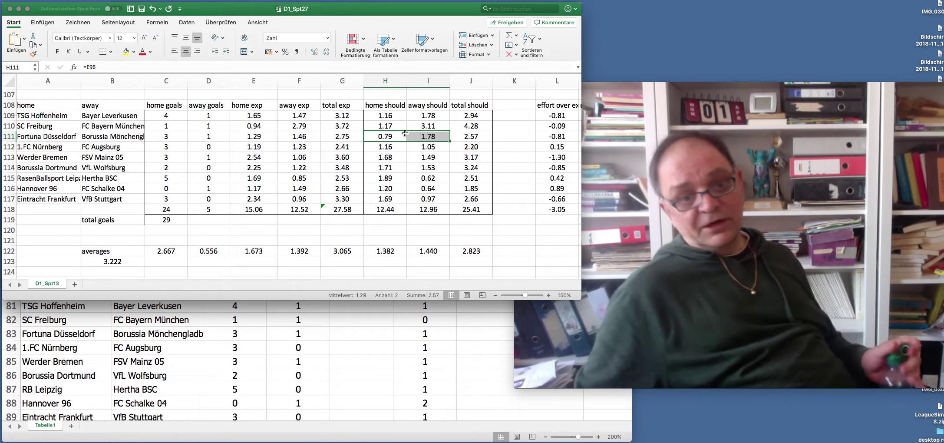
pyautogui.moveTo(256, 137); pyautogui.dragTo(290, 137)
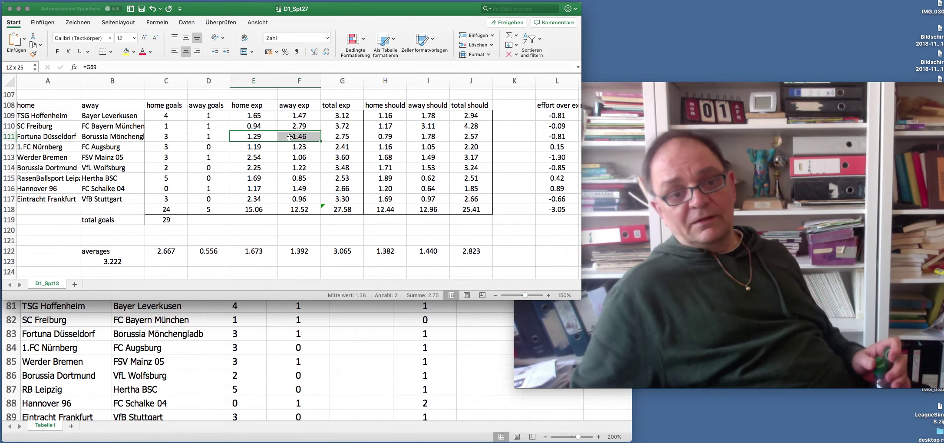
pyautogui.moveTo(154, 137); pyautogui.dragTo(197, 139)
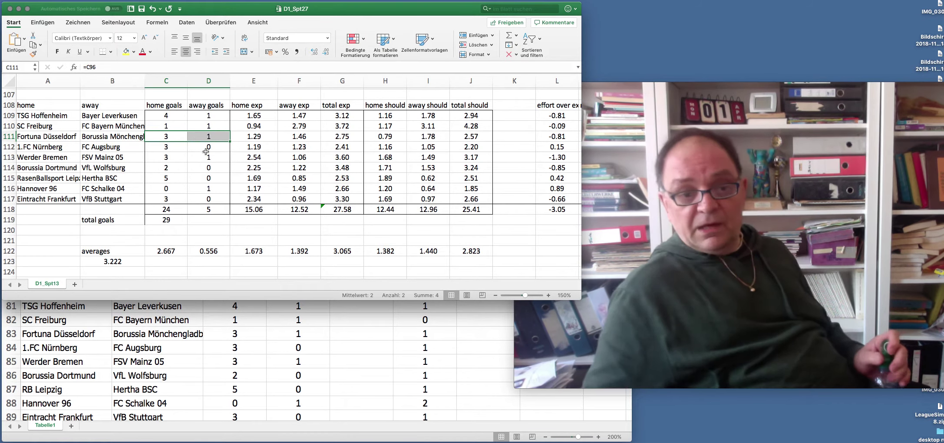
pyautogui.click(392, 137)
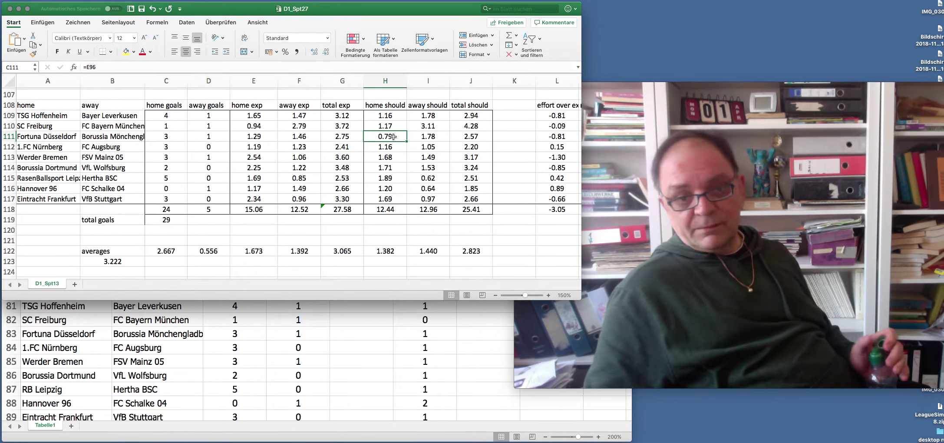
pyautogui.moveTo(392, 137); pyautogui.dragTo(412, 135)
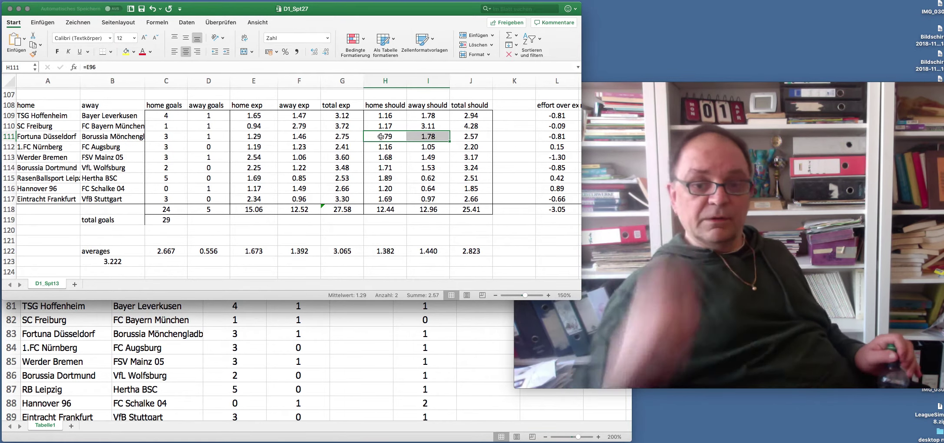
# Review the should-goals in H111:I111, plus the actual goals, should-goals and effort difference for 1.FC Nürnberg–FC Augsburg
pyautogui.moveTo(385, 135); pyautogui.dragTo(421, 137)
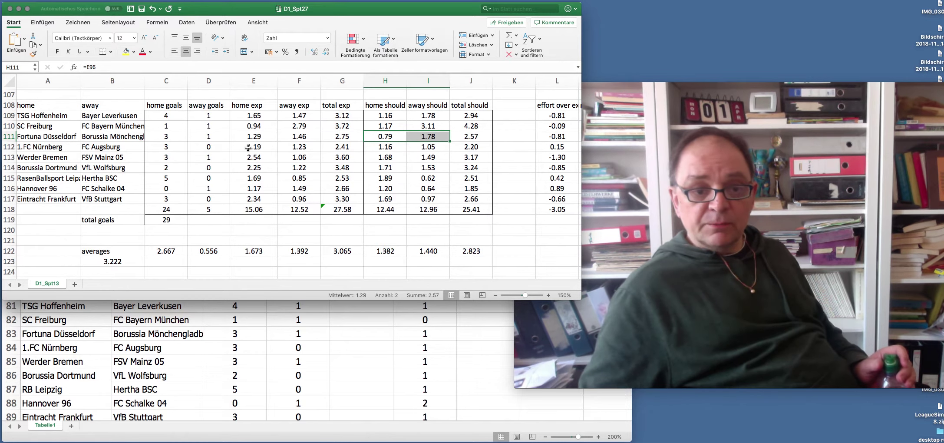
pyautogui.moveTo(164, 146); pyautogui.dragTo(204, 148)
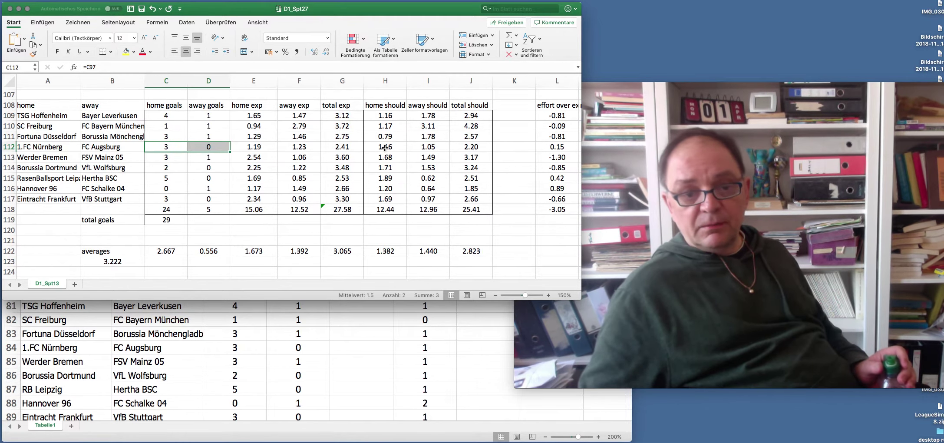
pyautogui.moveTo(385, 146); pyautogui.dragTo(428, 147)
pyautogui.click(550, 147)
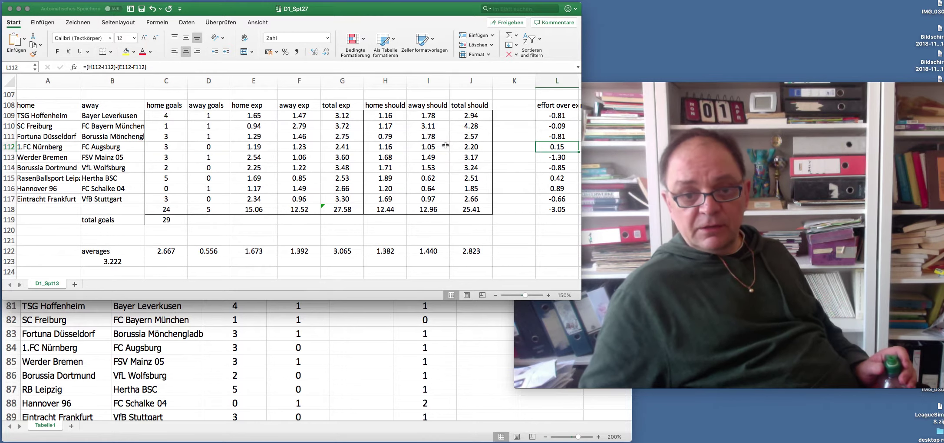
pyautogui.click(386, 146)
pyautogui.click(427, 148)
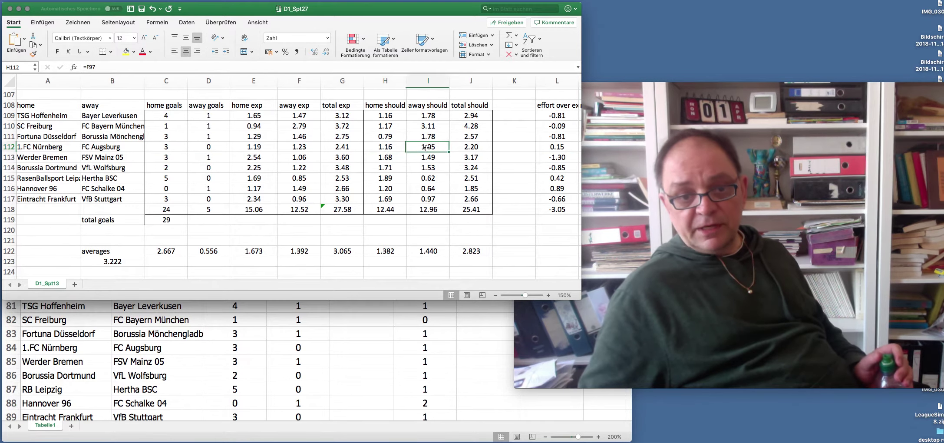
# Compare the expected goals in E112:G112 with the should-goals in H112:I112 and check the effort difference in L112
pyautogui.moveTo(254, 146); pyautogui.dragTo(290, 146)
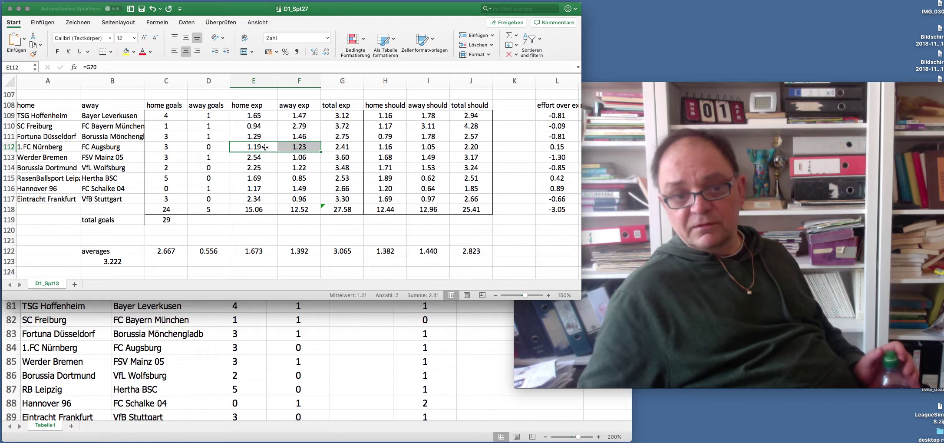
pyautogui.click(293, 150)
pyautogui.click(249, 148)
pyautogui.click(338, 147)
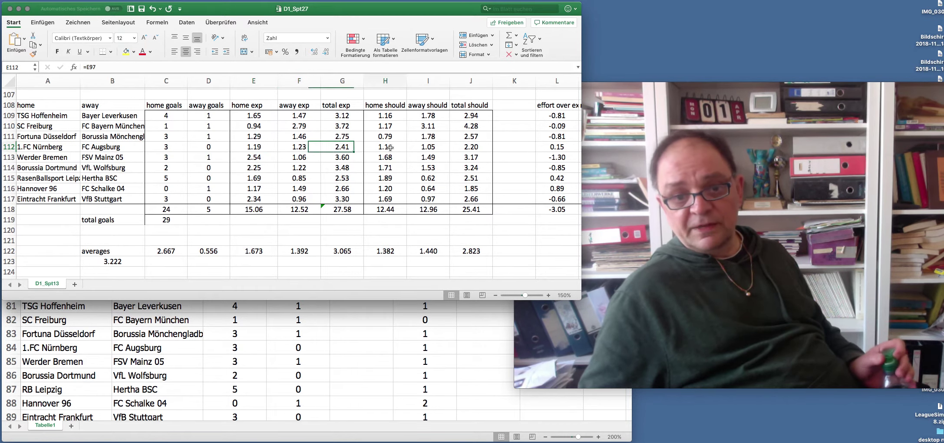
pyautogui.click(386, 146)
pyautogui.click(421, 147)
pyautogui.click(377, 147)
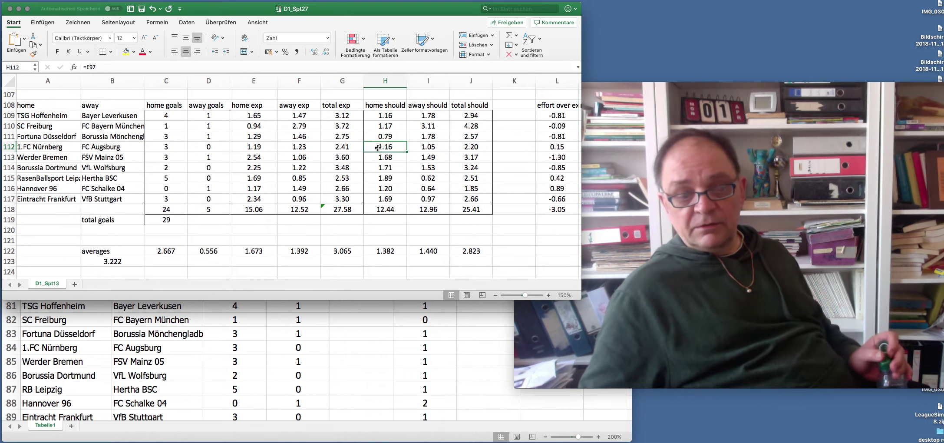
pyautogui.moveTo(382, 148); pyautogui.dragTo(416, 148)
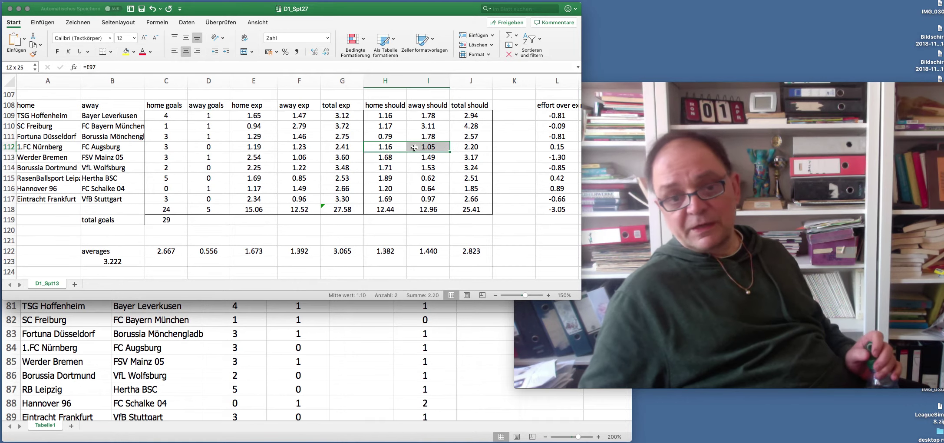
pyautogui.click(559, 146)
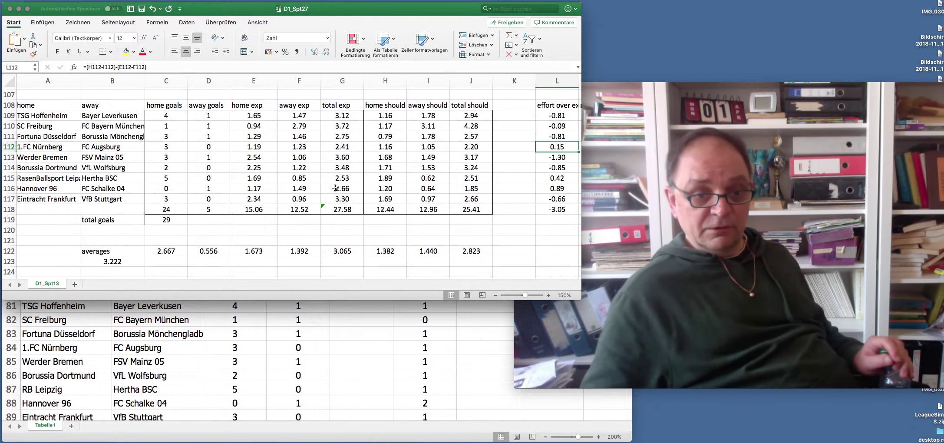
# Compare 1.FC Nürnberg–FC Augsburg's actual goals in C112:D112 with the should-goals in H112:I112
pyautogui.moveTo(162, 148); pyautogui.dragTo(213, 149)
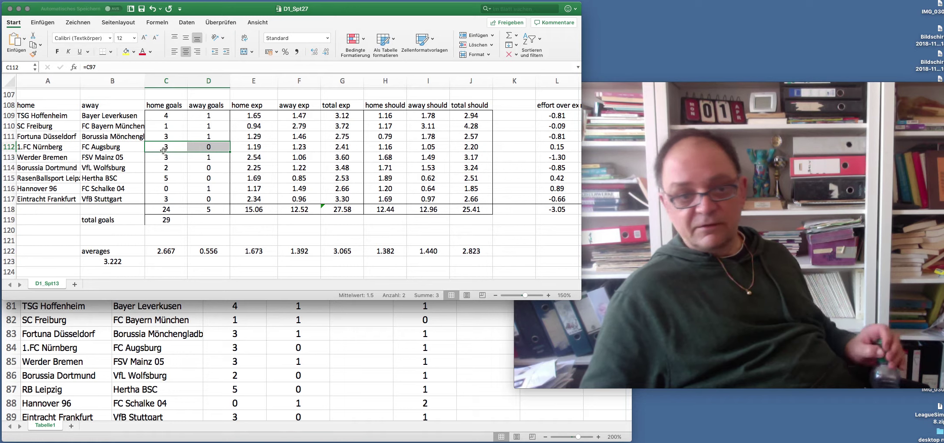
pyautogui.moveTo(164, 148); pyautogui.dragTo(209, 147)
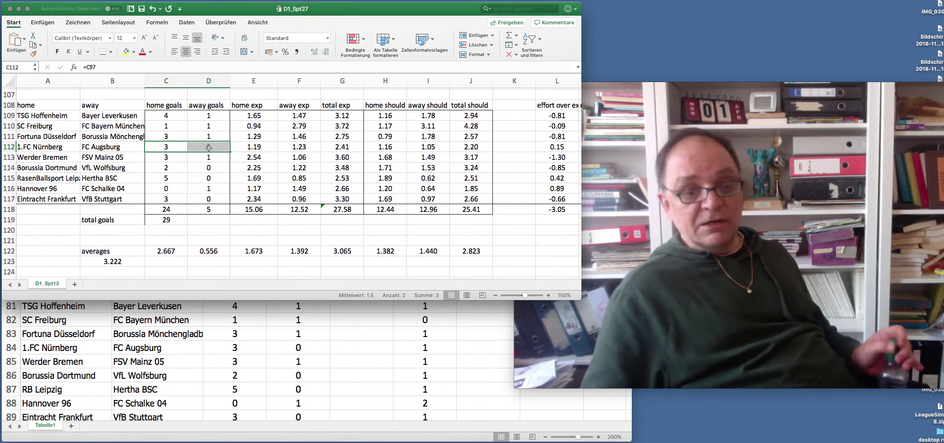
pyautogui.moveTo(160, 147); pyautogui.dragTo(197, 147)
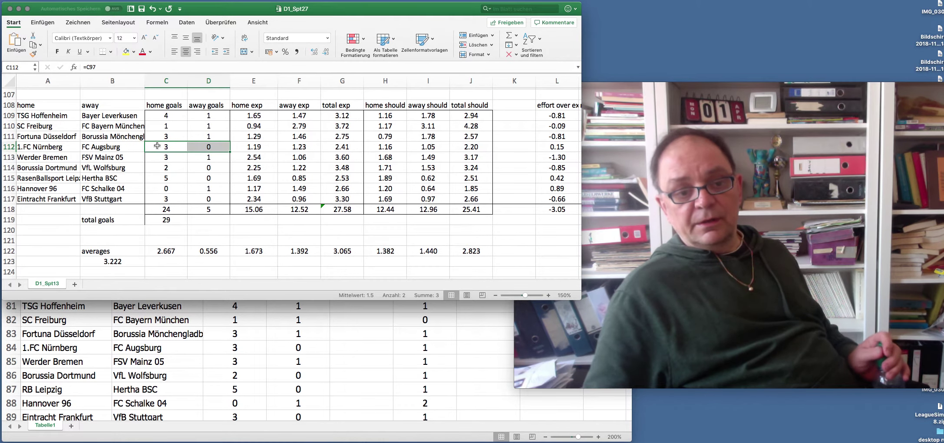
pyautogui.moveTo(160, 147); pyautogui.dragTo(210, 147)
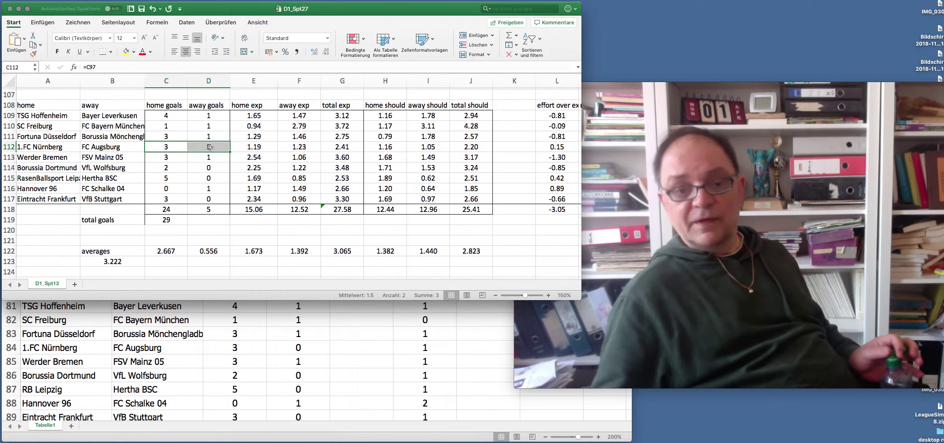
pyautogui.moveTo(381, 147); pyautogui.dragTo(433, 147)
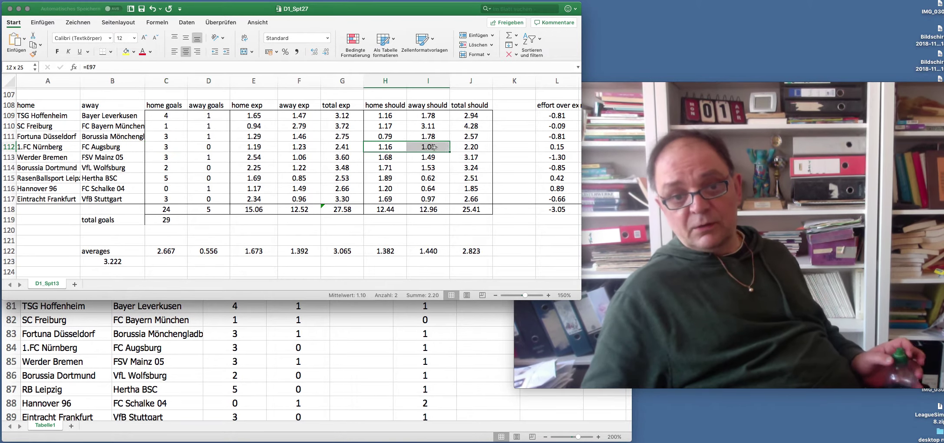
pyautogui.moveTo(174, 147); pyautogui.dragTo(191, 147)
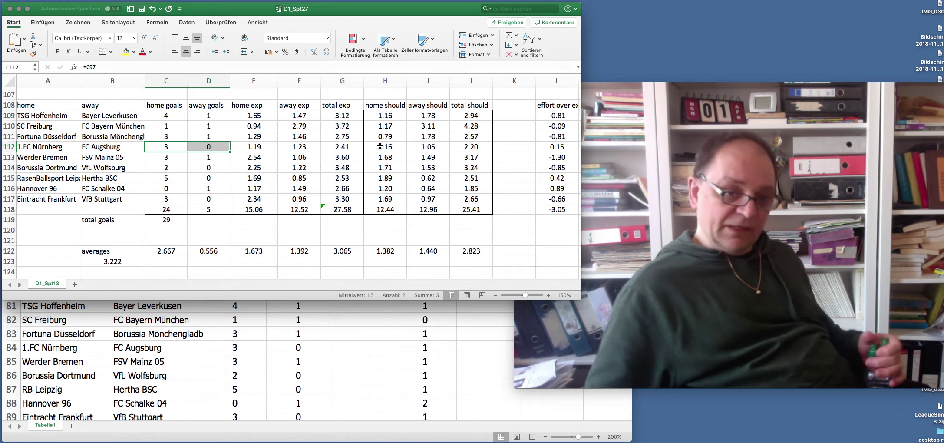
# Review the expected goals and effort differences for the Werder Bremen and Borussia Dortmund home matches in rows 113 and 114
pyautogui.click(155, 158)
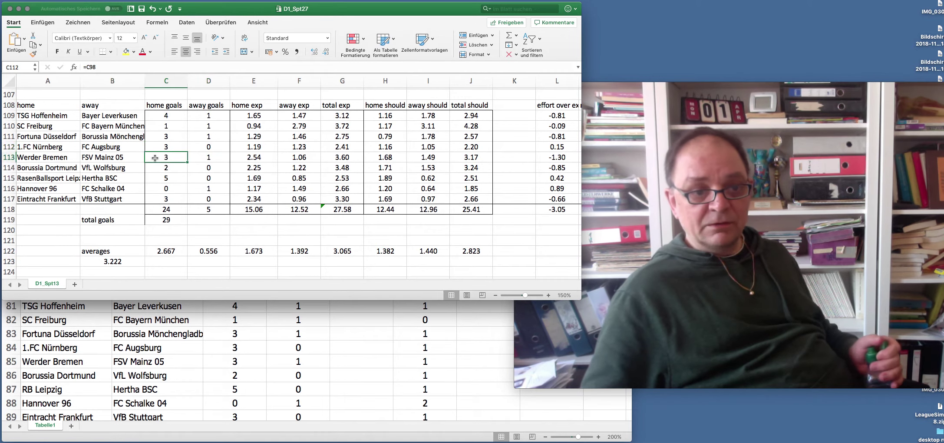
pyautogui.moveTo(155, 158); pyautogui.dragTo(286, 158)
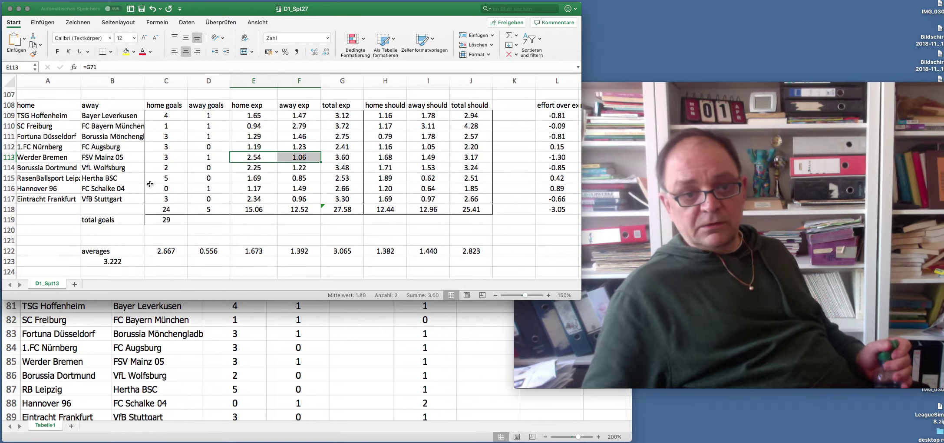
pyautogui.moveTo(159, 168); pyautogui.dragTo(299, 167)
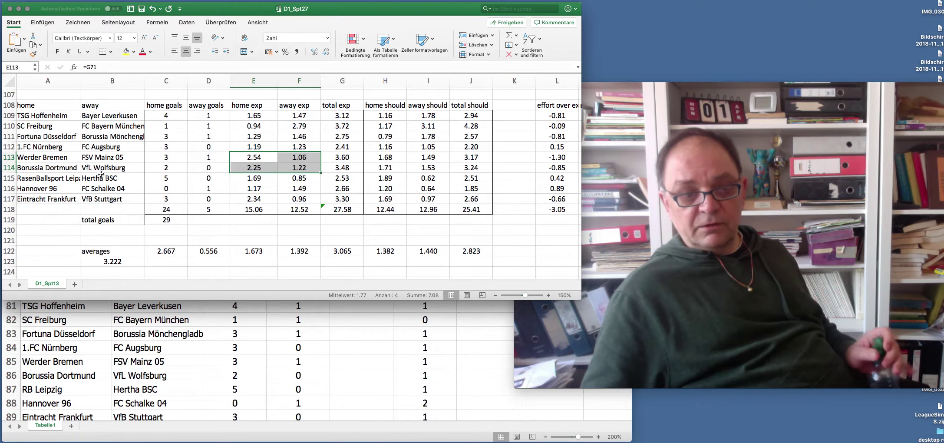
pyautogui.click(556, 160)
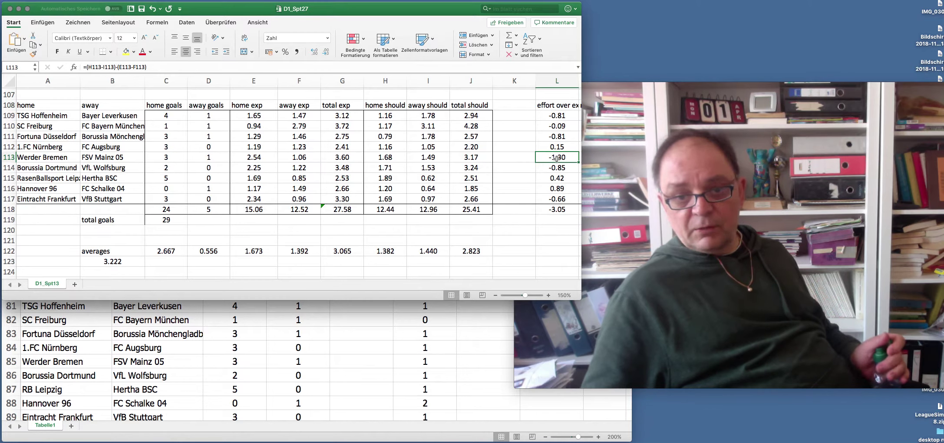
pyautogui.moveTo(557, 158); pyautogui.dragTo(558, 167)
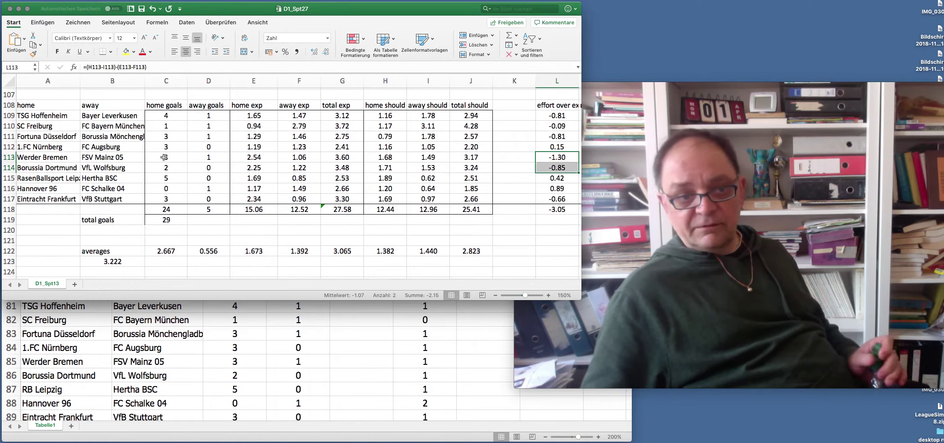
# Examine the actual and should-goals in rows 113 and 114, plus Werder Bremen–FSV Mainz 05's expected goals in E113:F113
pyautogui.moveTo(163, 157); pyautogui.dragTo(219, 161)
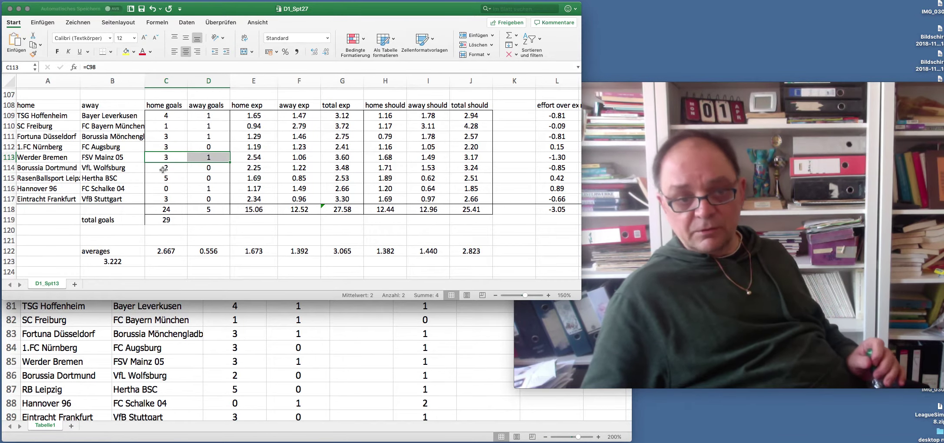
pyautogui.moveTo(163, 169); pyautogui.dragTo(191, 169)
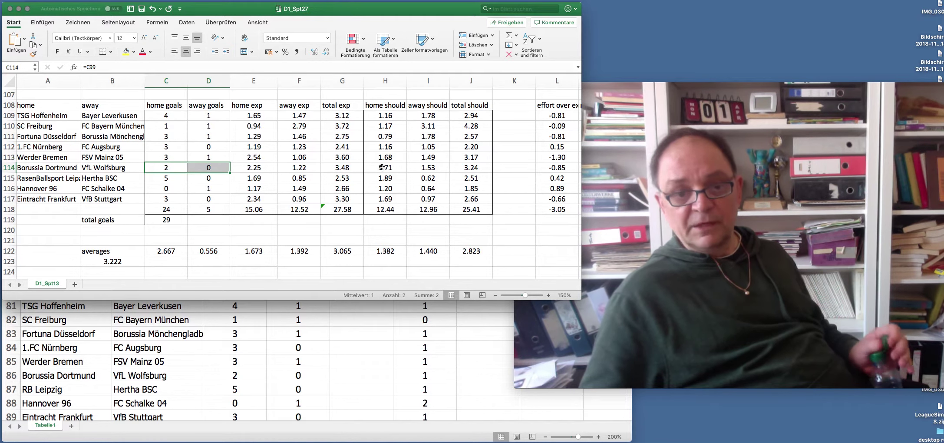
pyautogui.moveTo(381, 168); pyautogui.dragTo(419, 167)
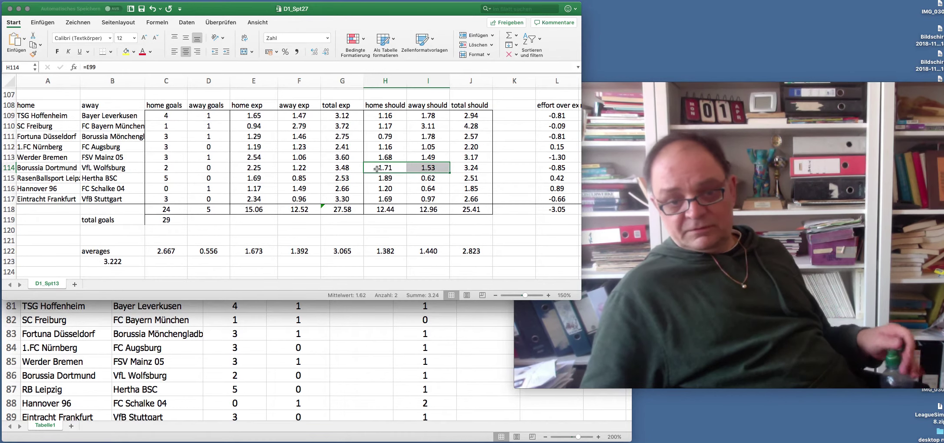
pyautogui.moveTo(377, 169); pyautogui.dragTo(420, 157)
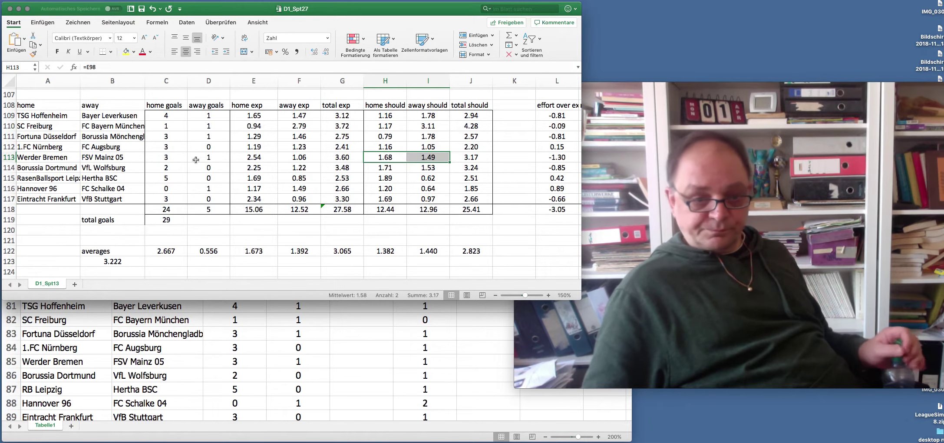
pyautogui.moveTo(254, 157); pyautogui.dragTo(290, 159)
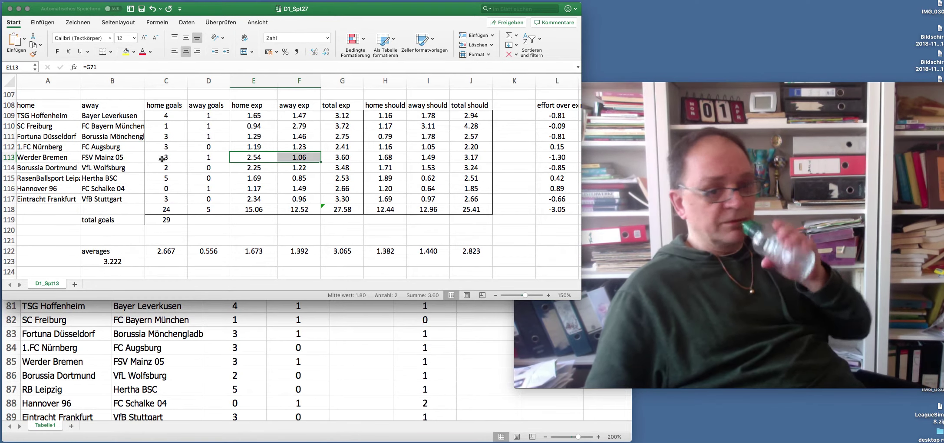
# Compare the effort differences in L113:L114 with TSG Hoffenheim–Bayer Leverkusen's in L109
pyautogui.click(561, 157)
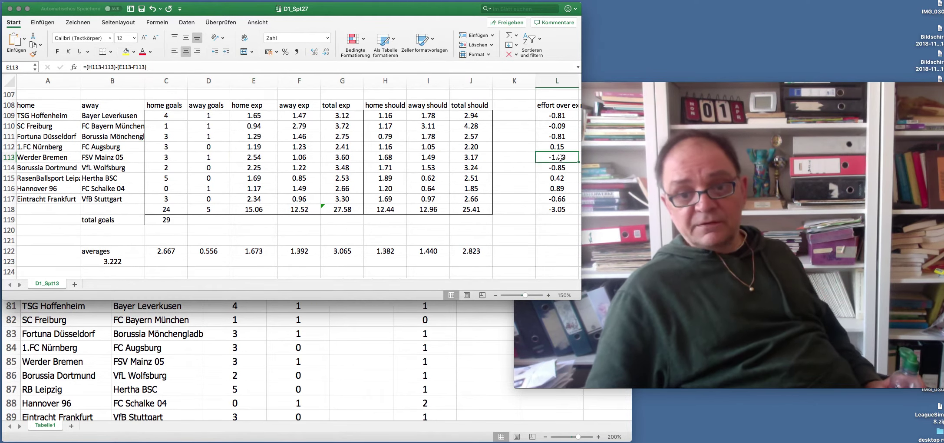
pyautogui.moveTo(561, 157); pyautogui.dragTo(560, 168)
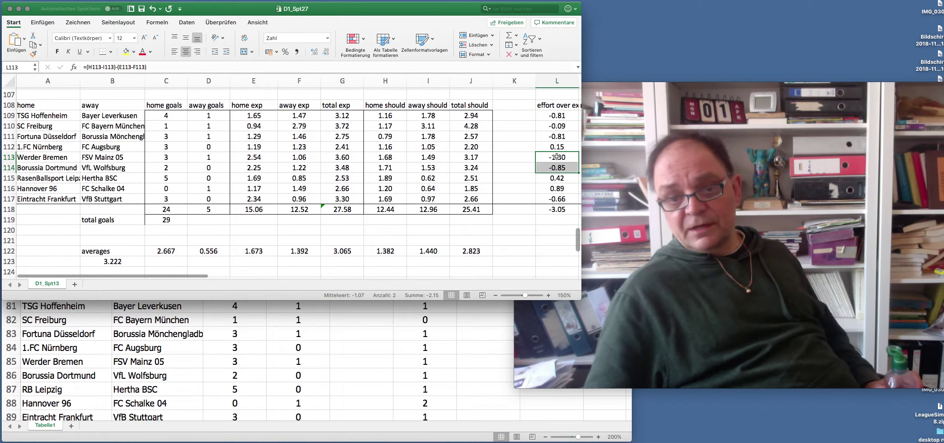
pyautogui.moveTo(557, 157); pyautogui.dragTo(557, 165)
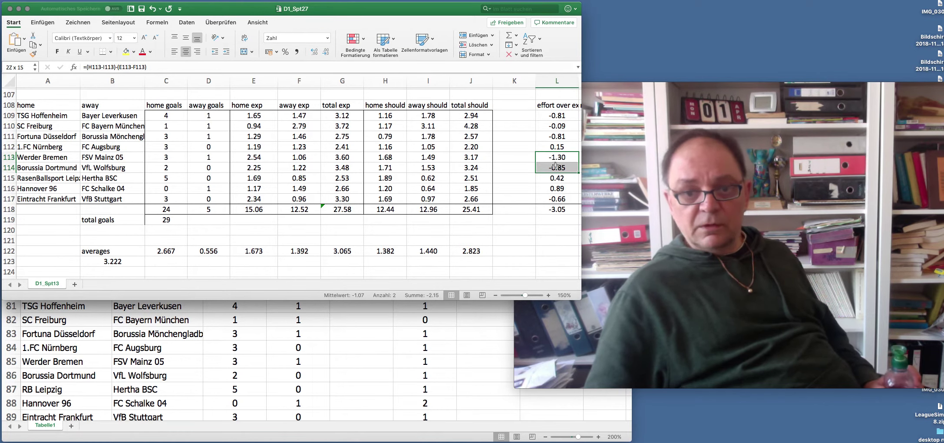
pyautogui.click(558, 115)
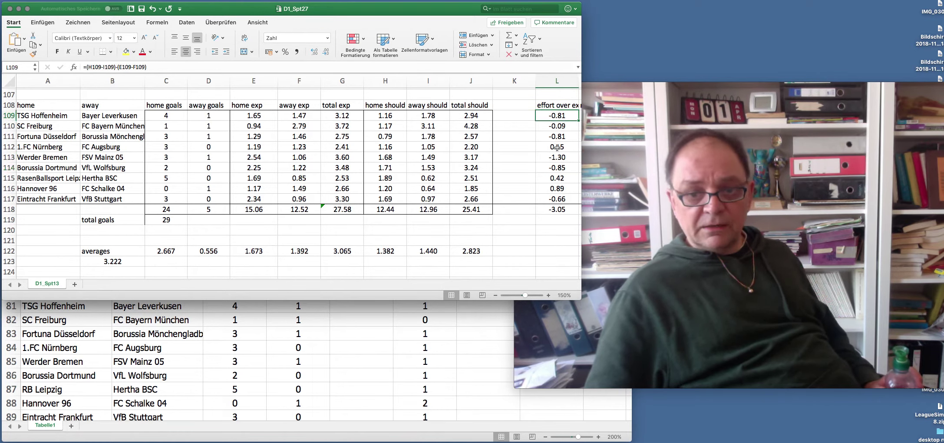
# Compare the effort differences of the Fortuna Düsseldorf and Werder Bremen home matches in L111 and L113
pyautogui.click(557, 135)
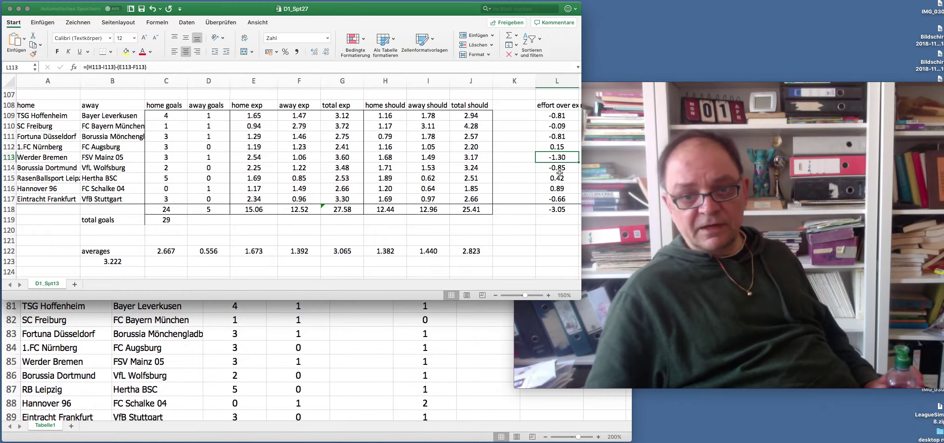
pyautogui.moveTo(559, 172); pyautogui.dragTo(557, 157)
pyautogui.click(558, 137)
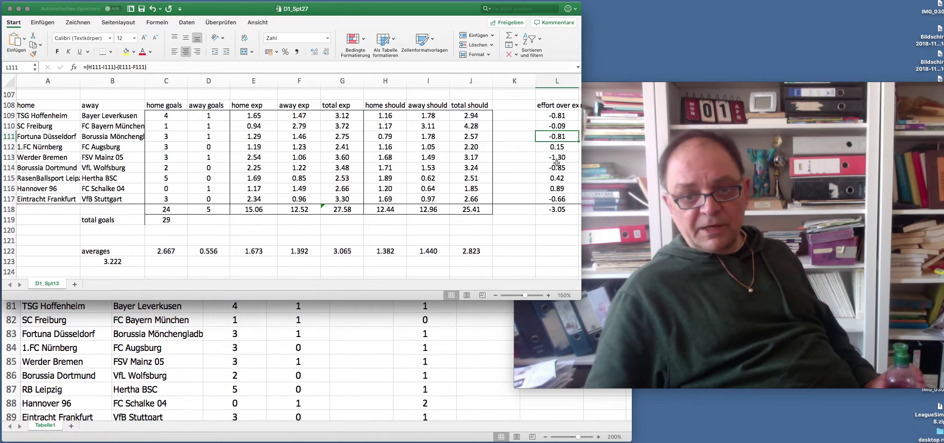
pyautogui.click(556, 157)
pyautogui.click(556, 138)
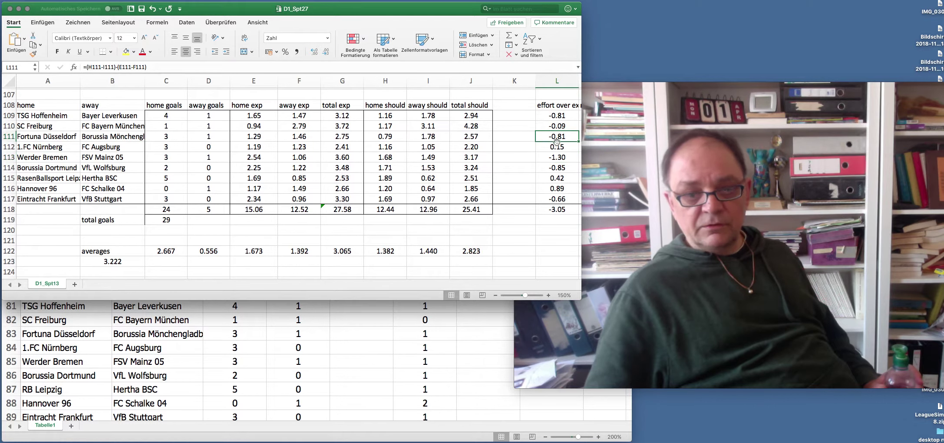
pyautogui.click(557, 159)
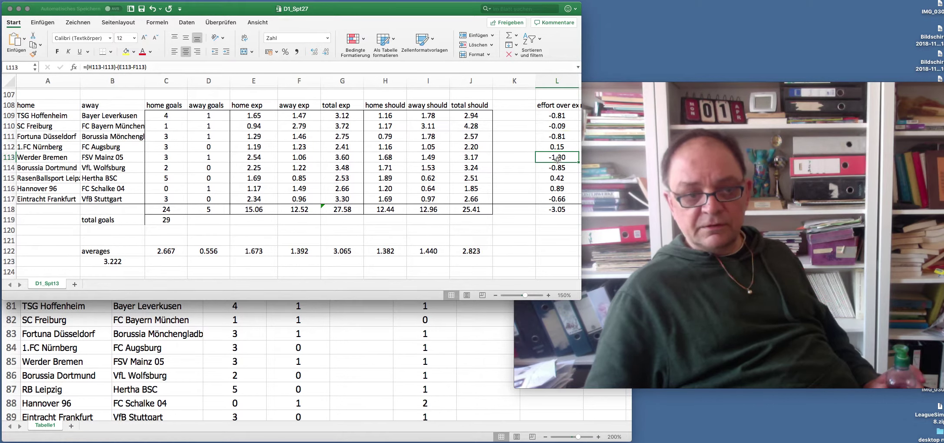
pyautogui.click(557, 136)
pyautogui.click(557, 157)
pyautogui.click(558, 137)
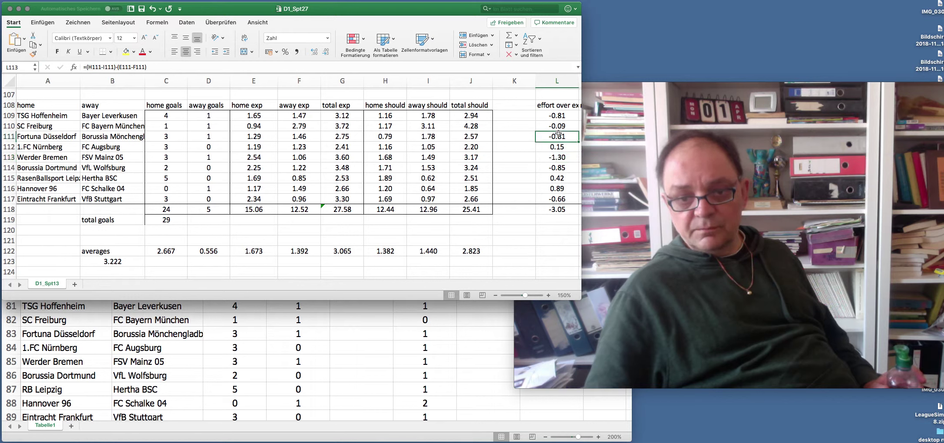
pyautogui.click(557, 157)
pyautogui.click(559, 138)
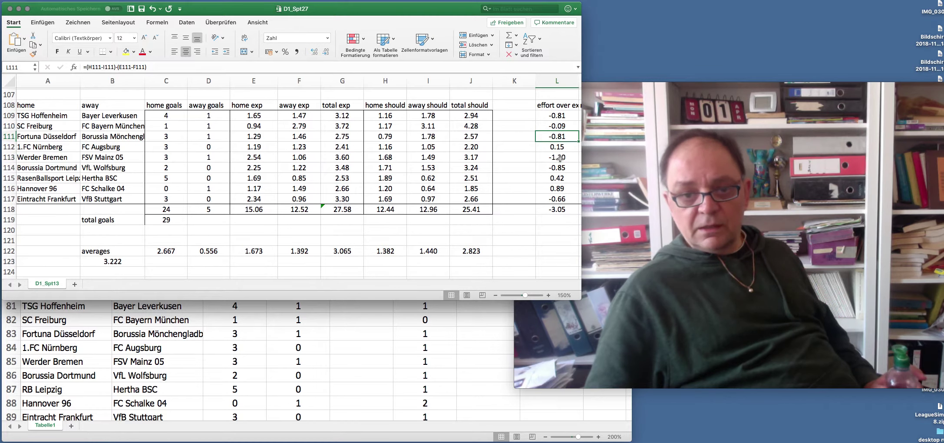
# Compare the effort differences of the Werder Bremen and Borussia Dortmund home matches in L113:L114 with TSG Hoffenheim's in L109
pyautogui.click(559, 160)
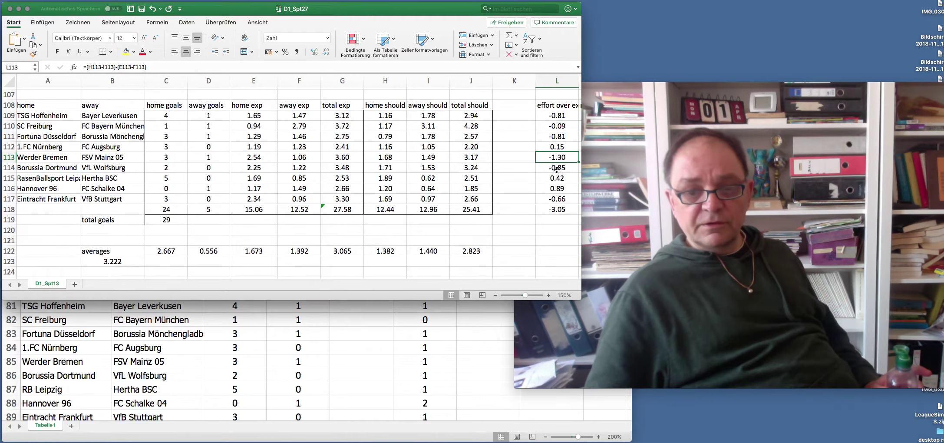
pyautogui.click(557, 169)
pyautogui.click(555, 117)
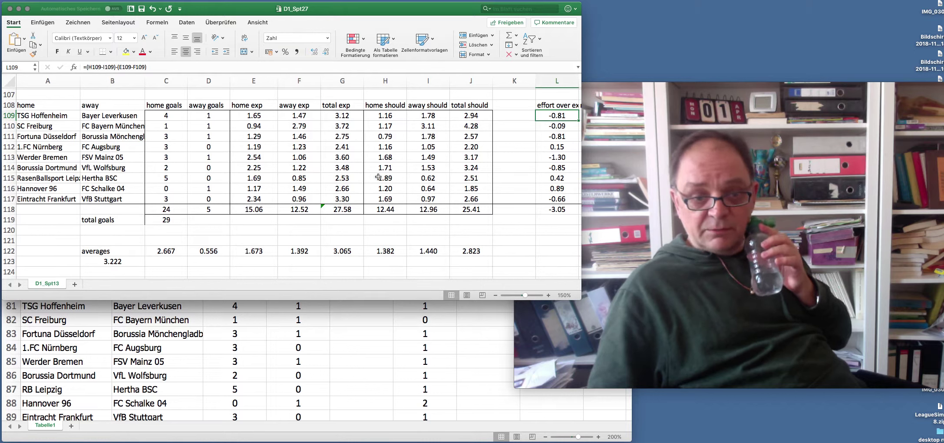
# Examine the should-goals, effort difference and actual goals of RasenBallsport Leipzig–Hertha BSC in row 115
pyautogui.moveTo(378, 177); pyautogui.dragTo(427, 178)
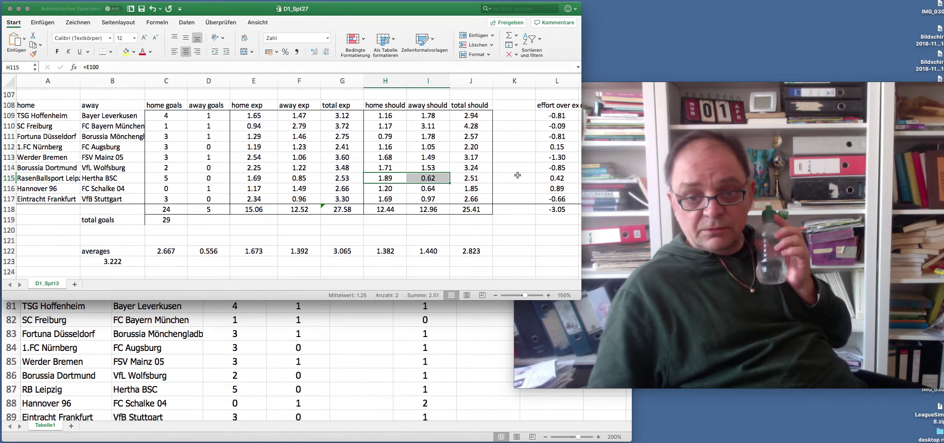
pyautogui.click(548, 179)
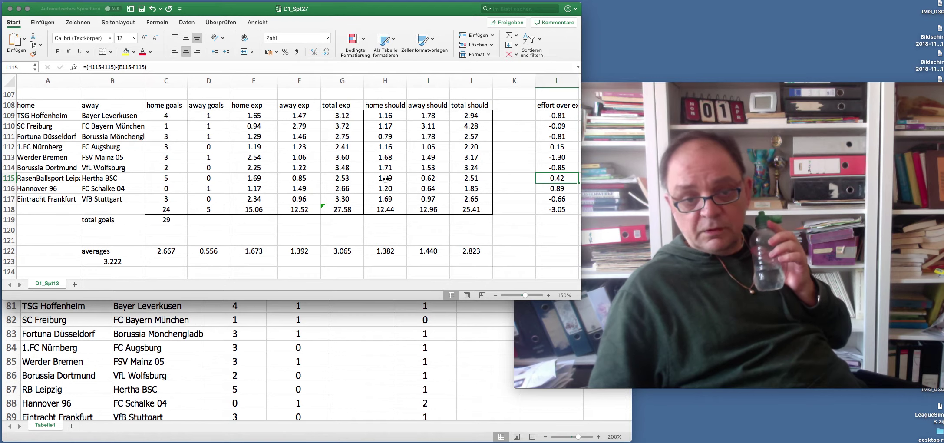
pyautogui.moveTo(385, 178); pyautogui.dragTo(427, 178)
pyautogui.moveTo(171, 178); pyautogui.dragTo(205, 179)
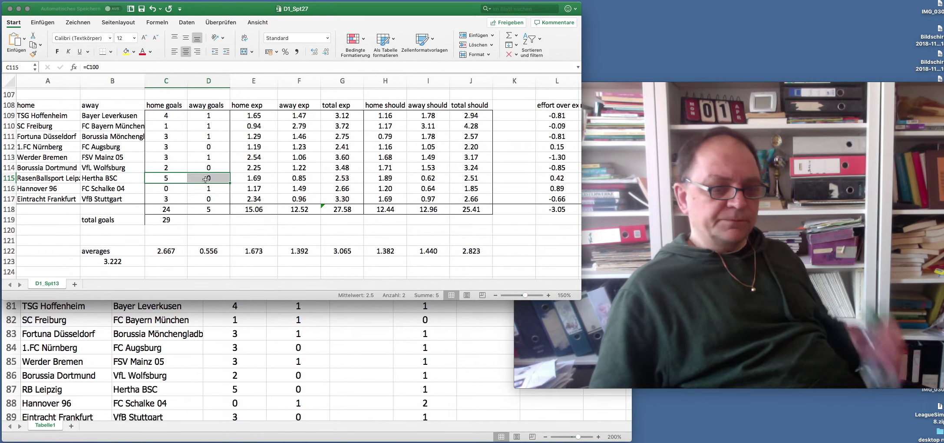
pyautogui.click(209, 178)
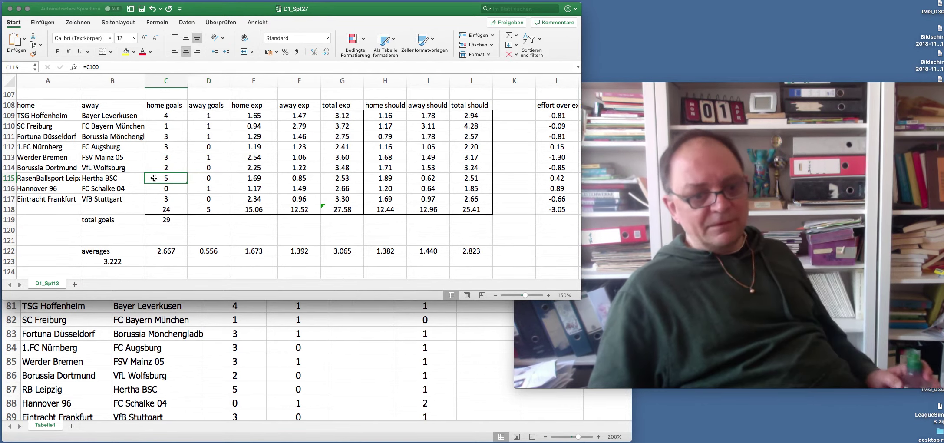
# Compare RasenBallsport Leipzig–Hertha BSC's actual goals in C115:D115 with the should-goals in H115:I115
pyautogui.moveTo(166, 178); pyautogui.dragTo(223, 176)
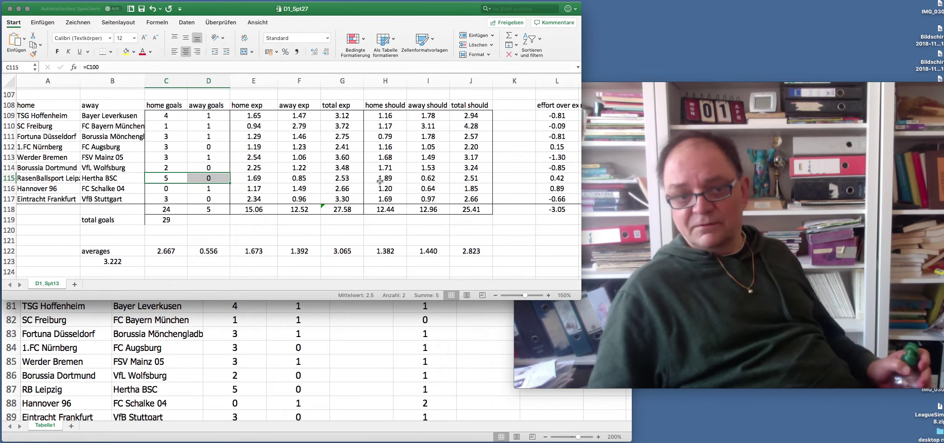
pyautogui.moveTo(381, 179); pyautogui.dragTo(423, 182)
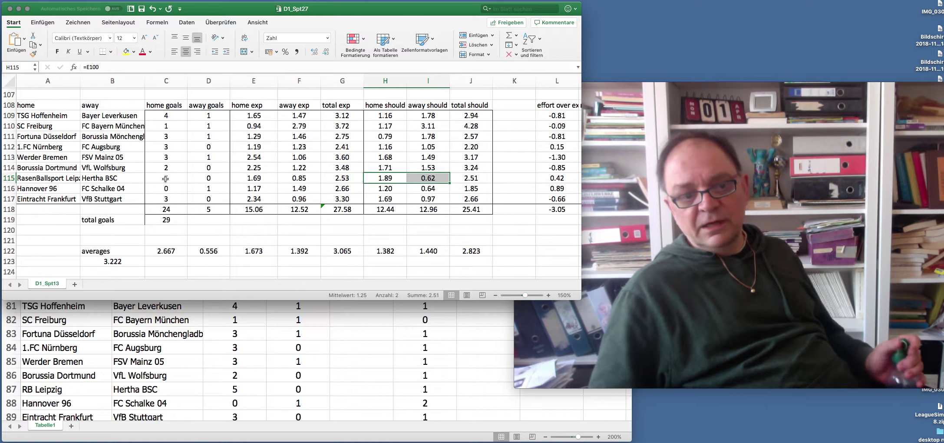
pyautogui.moveTo(167, 178); pyautogui.dragTo(189, 179)
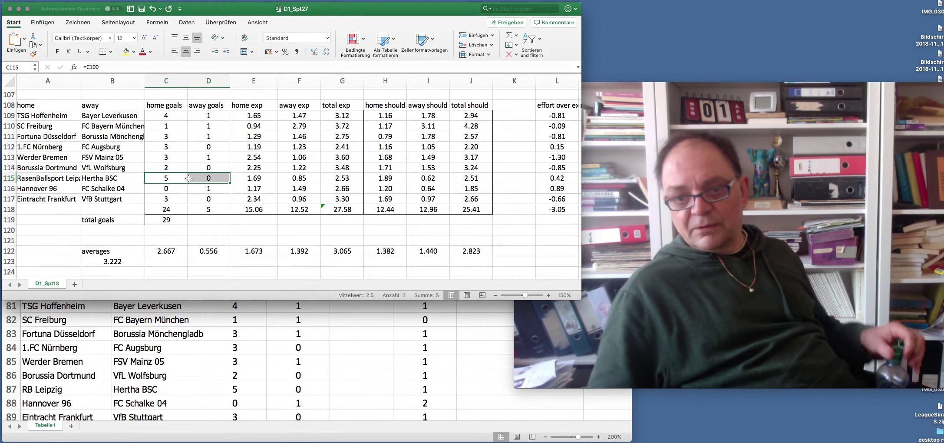
pyautogui.moveTo(168, 178); pyautogui.dragTo(207, 178)
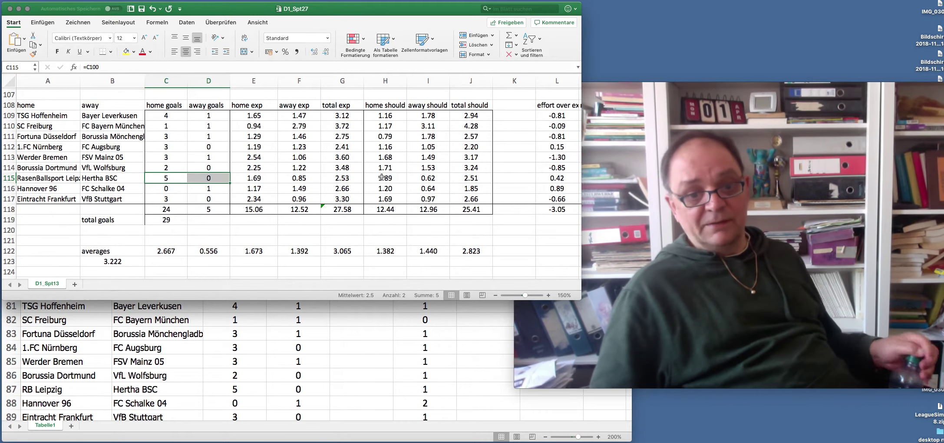
pyautogui.moveTo(384, 178); pyautogui.dragTo(419, 179)
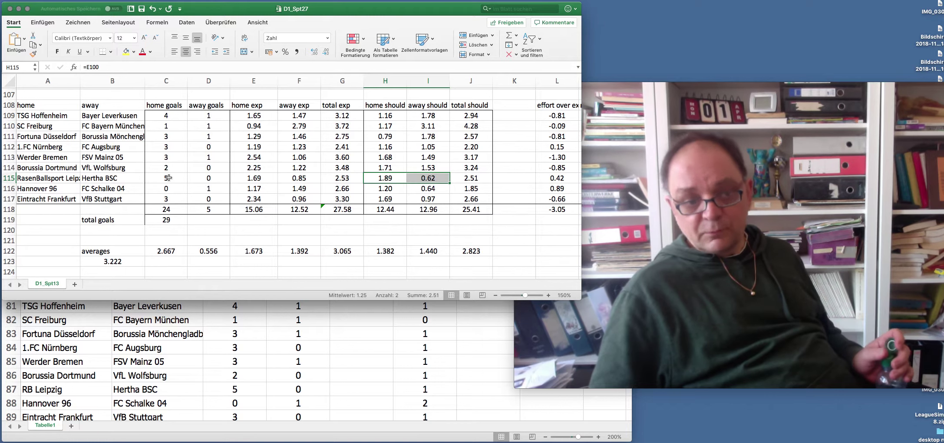
pyautogui.moveTo(167, 178); pyautogui.dragTo(202, 178)
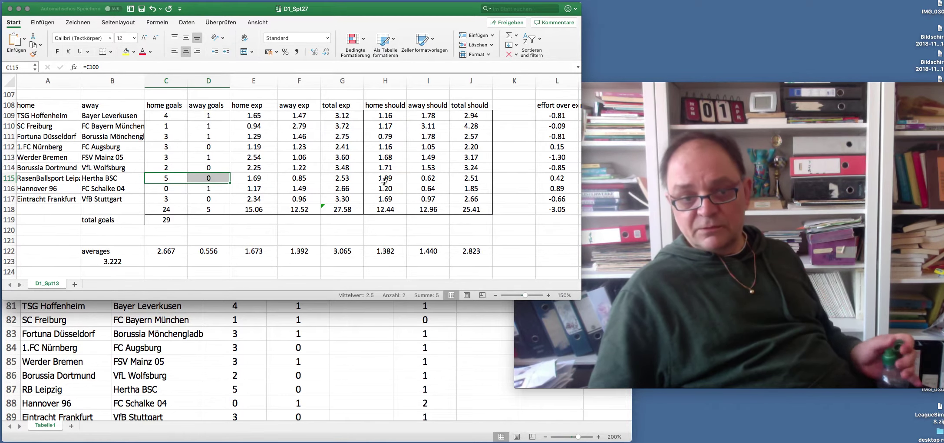
pyautogui.moveTo(384, 182); pyautogui.dragTo(428, 179)
pyautogui.click(172, 178)
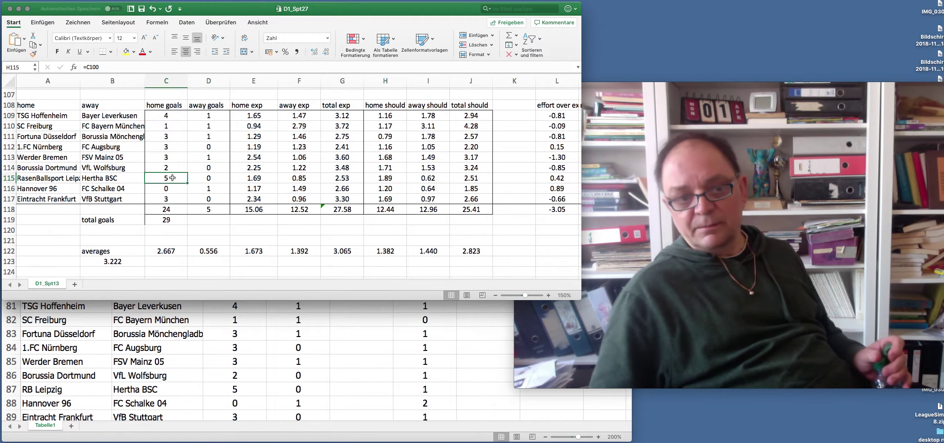
pyautogui.moveTo(172, 177); pyautogui.dragTo(208, 176)
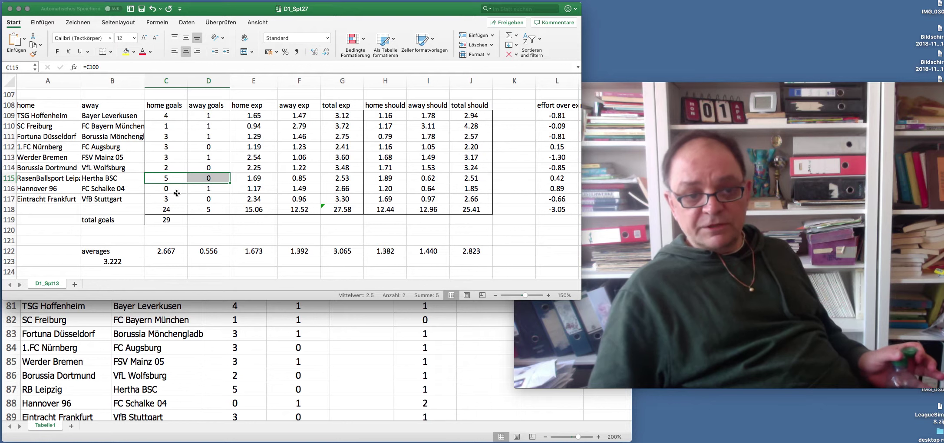
# Review the actual goals, expected goals and should-goals of Hannover 96–FC Schalke 04 in row 116
pyautogui.moveTo(164, 190); pyautogui.dragTo(300, 188)
pyautogui.moveTo(387, 189); pyautogui.dragTo(419, 188)
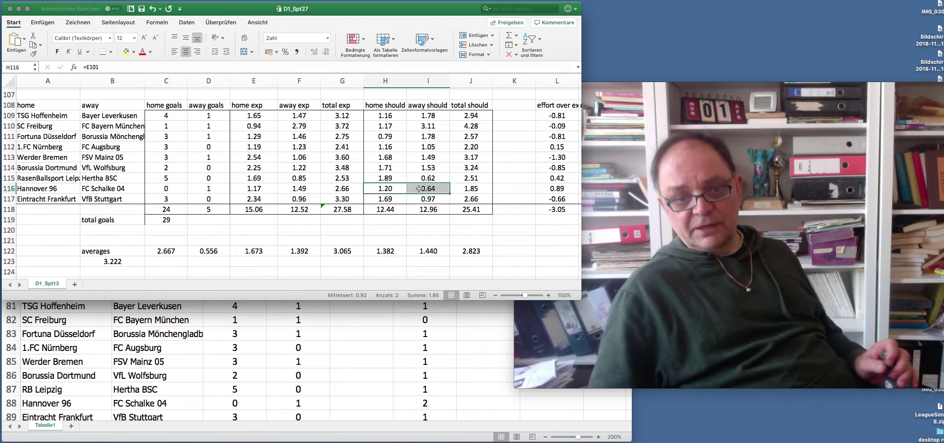
pyautogui.moveTo(236, 189); pyautogui.dragTo(290, 187)
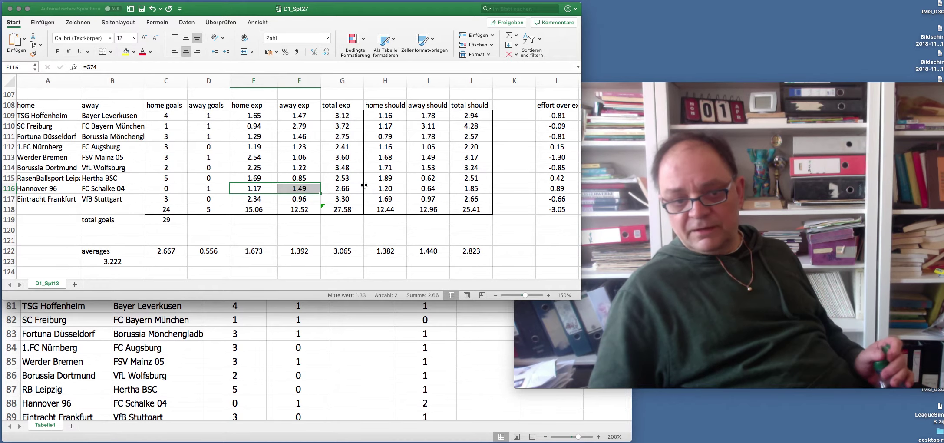
pyautogui.moveTo(400, 188); pyautogui.dragTo(259, 191)
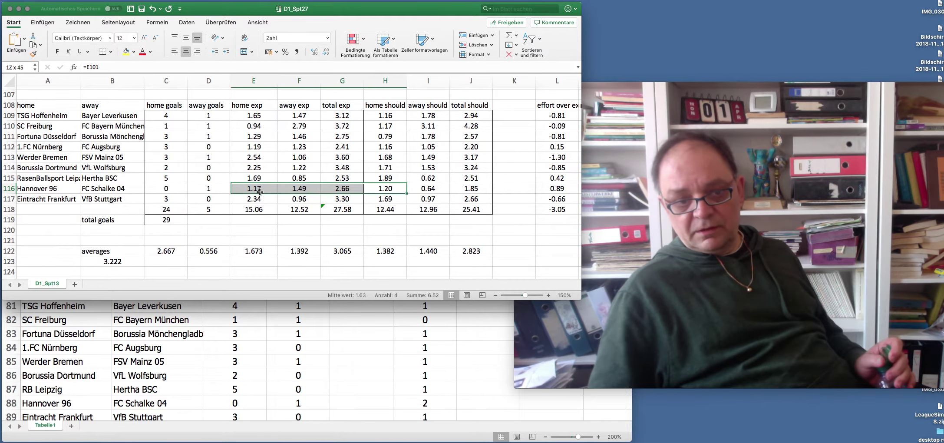
pyautogui.click(254, 191)
# Compare Hannover 96's home should-goals in H116 with those of the home teams in H109:H112
pyautogui.click(379, 188)
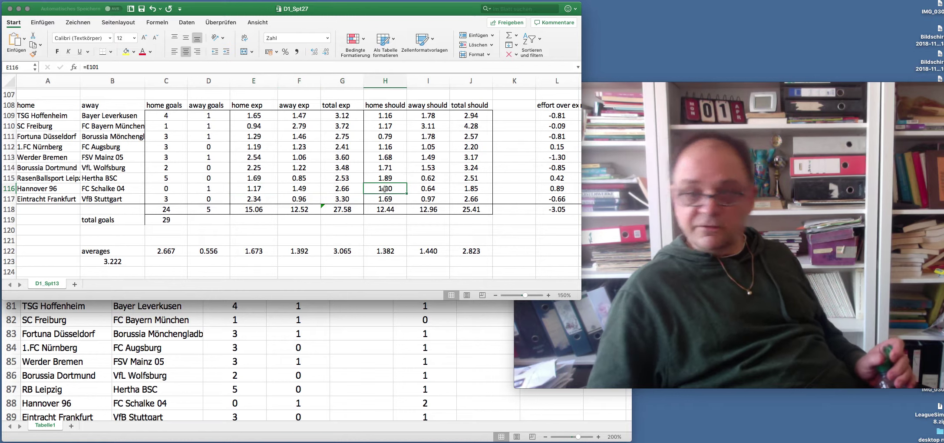
pyautogui.click(381, 126)
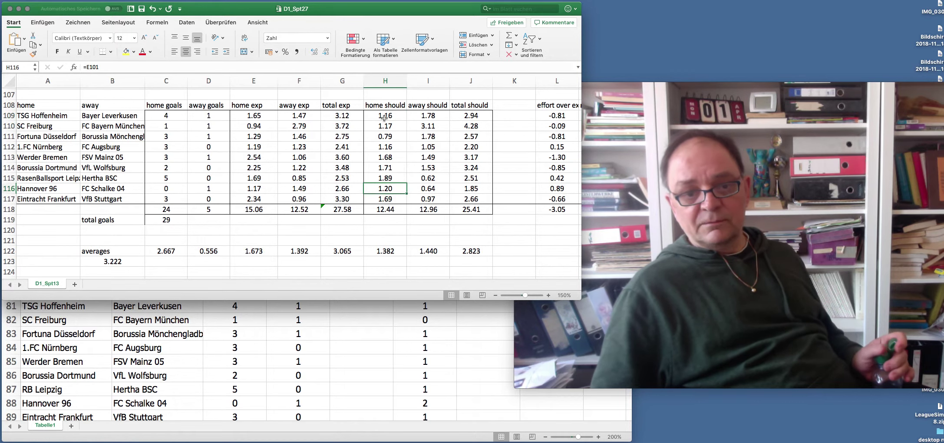
pyautogui.click(382, 149)
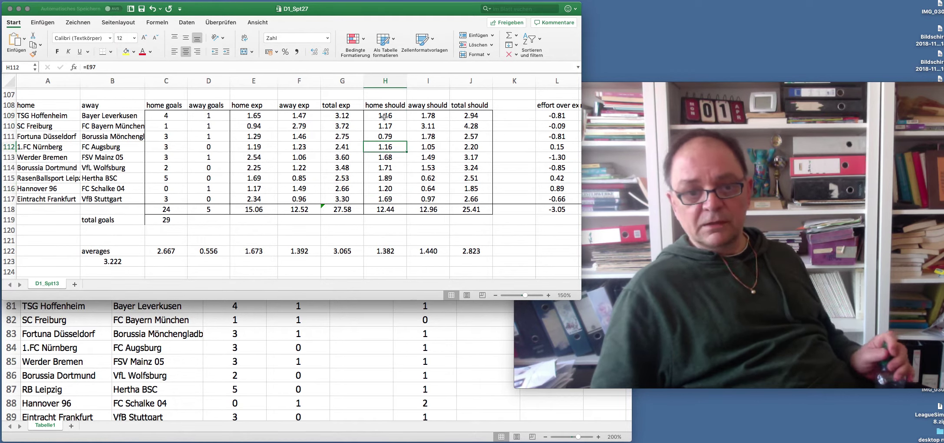
pyautogui.moveTo(384, 116); pyautogui.dragTo(385, 127)
pyautogui.click(386, 136)
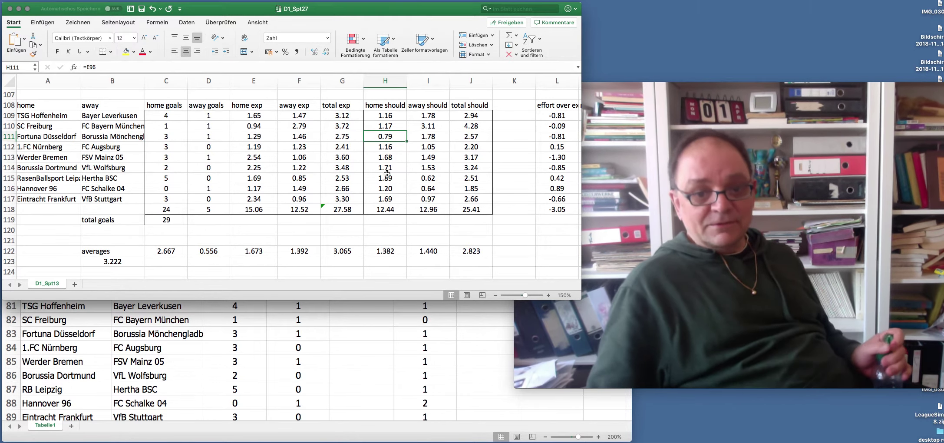
pyautogui.click(384, 190)
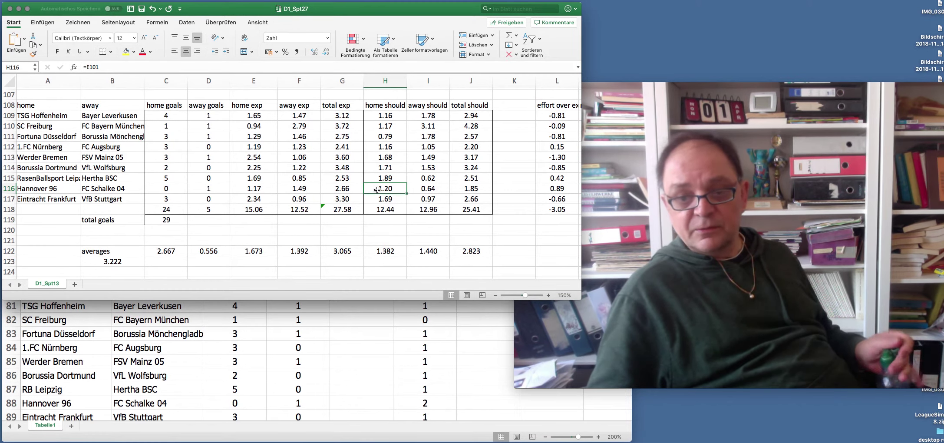
# Compare FC Schalke 04's away should-goals in I116 with its expected goals in F116, and check the effort difference in L116
pyautogui.click(415, 192)
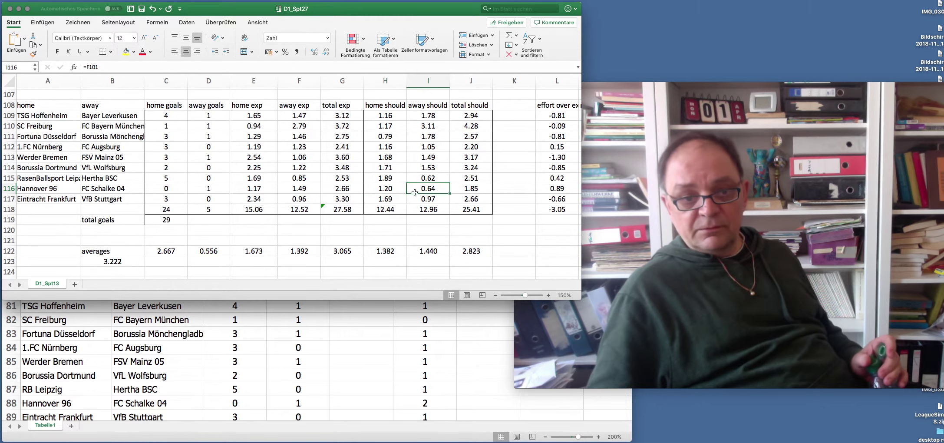
pyautogui.click(297, 189)
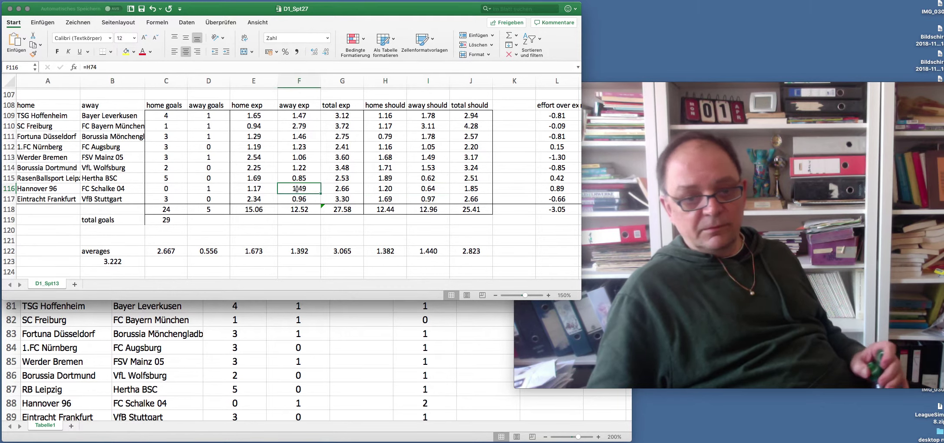
pyautogui.click(428, 189)
pyautogui.click(299, 188)
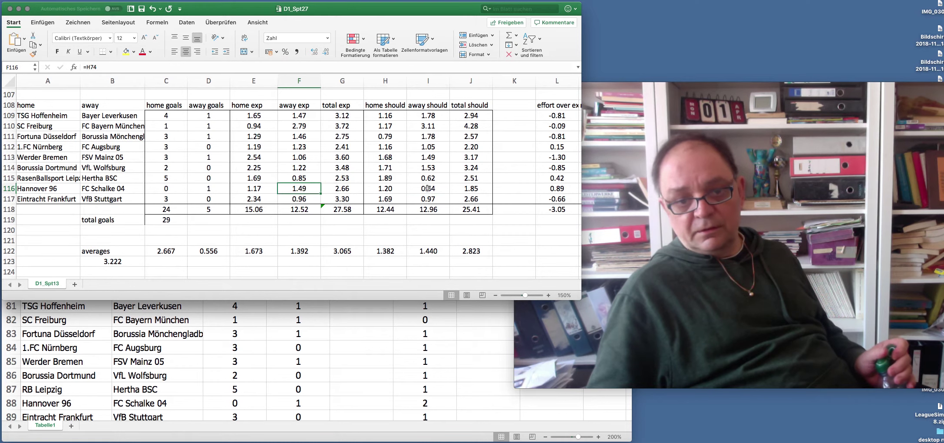
pyautogui.click(427, 188)
pyautogui.click(566, 188)
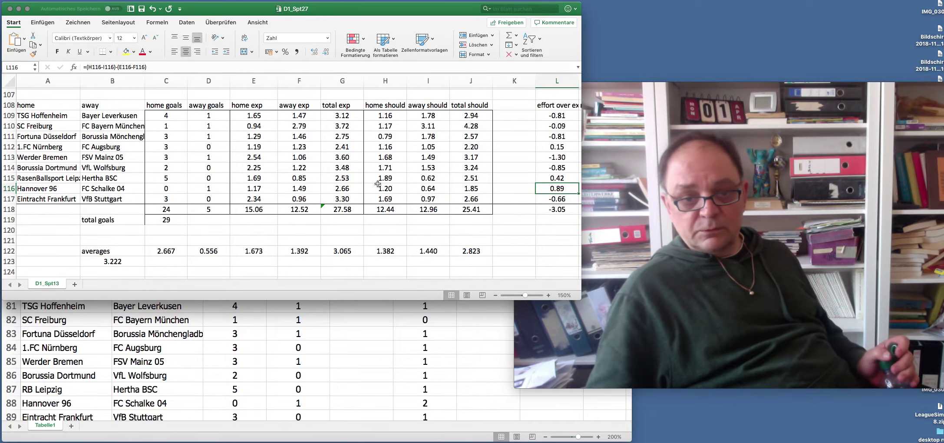
# Compare both teams' expected goals in E116:F116 with their should-goals in H116:I116 for Hannover 96–FC Schalke 04
pyautogui.moveTo(243, 188); pyautogui.dragTo(300, 189)
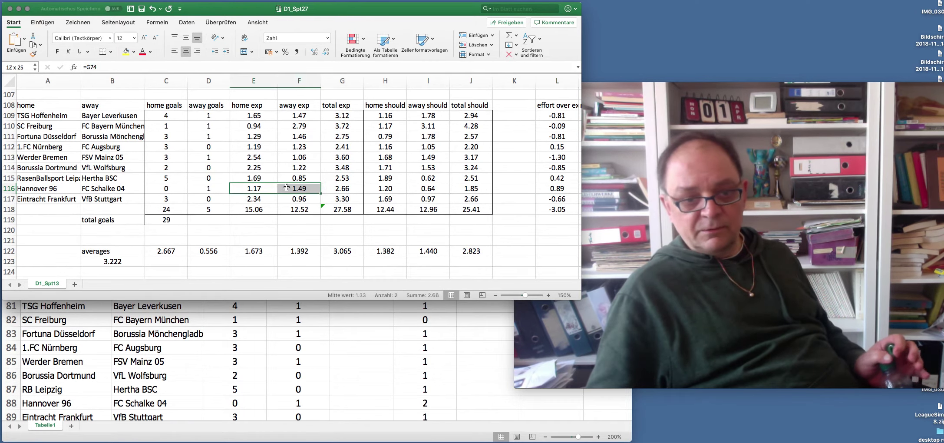
pyautogui.moveTo(397, 187); pyautogui.dragTo(415, 187)
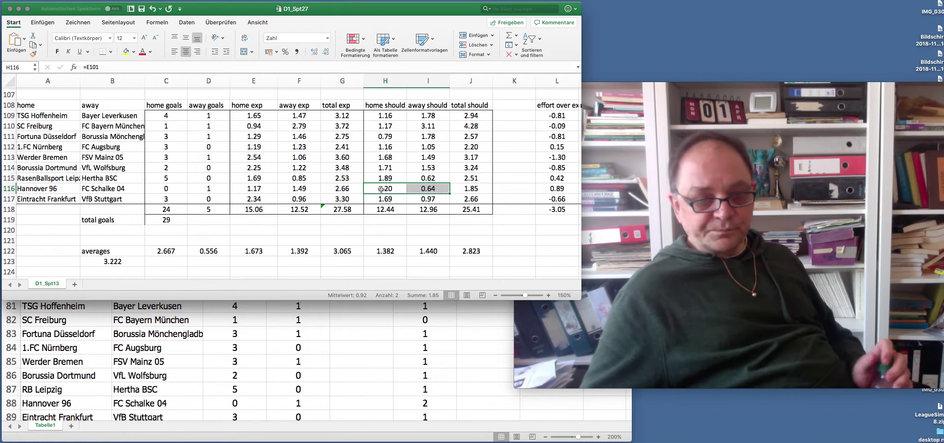
pyautogui.moveTo(381, 189); pyautogui.dragTo(419, 188)
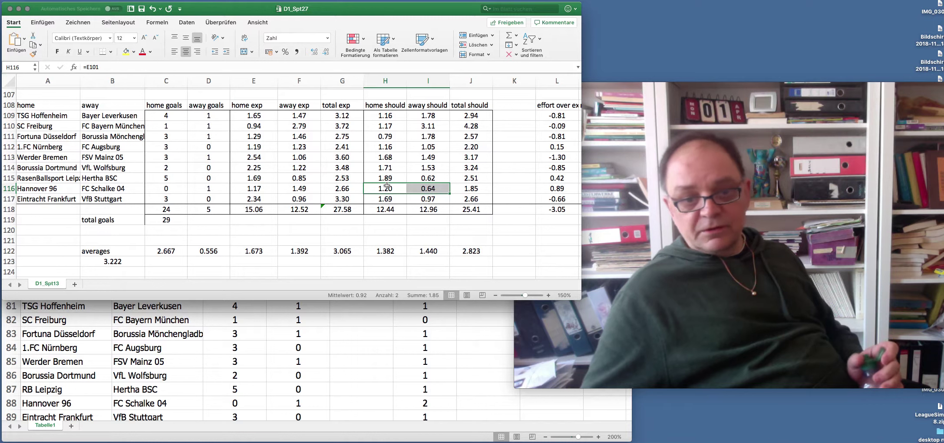
pyautogui.moveTo(386, 187); pyautogui.dragTo(407, 186)
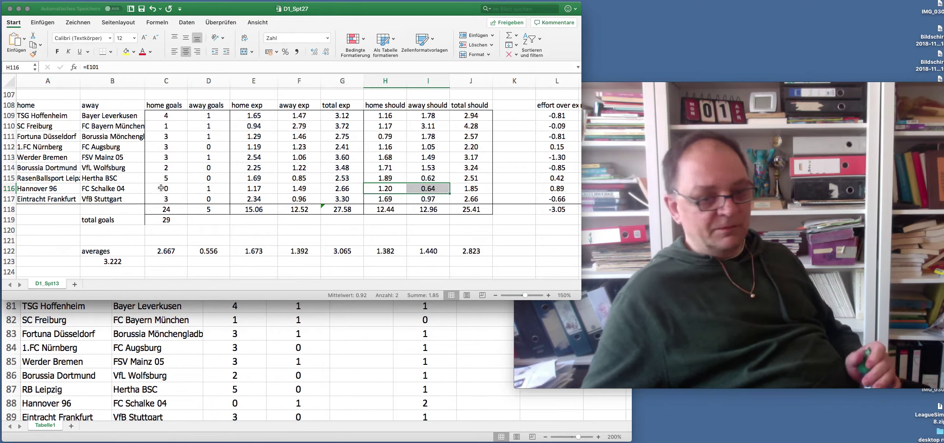
# Compare the actual goals of Hannover 96–FC Schalke 04 in row 116 with Eintracht Frankfurt–VfB Stuttgart's in row 117
pyautogui.click(112, 191)
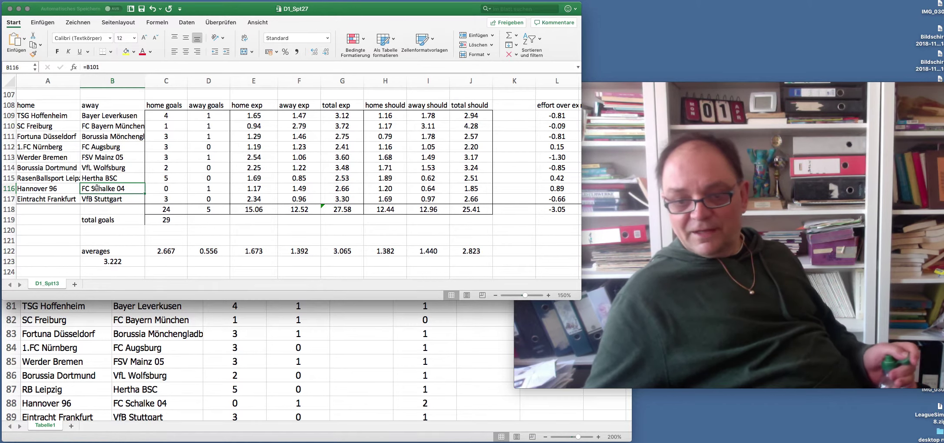
pyautogui.click(166, 188)
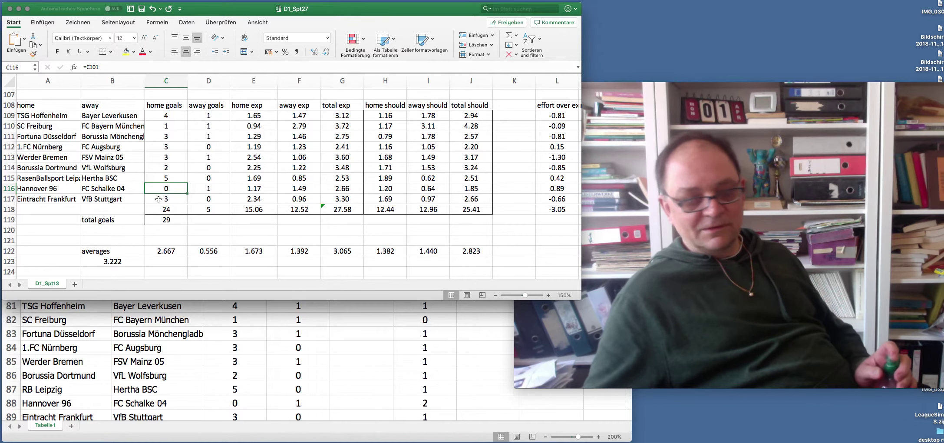
pyautogui.moveTo(160, 199); pyautogui.dragTo(217, 200)
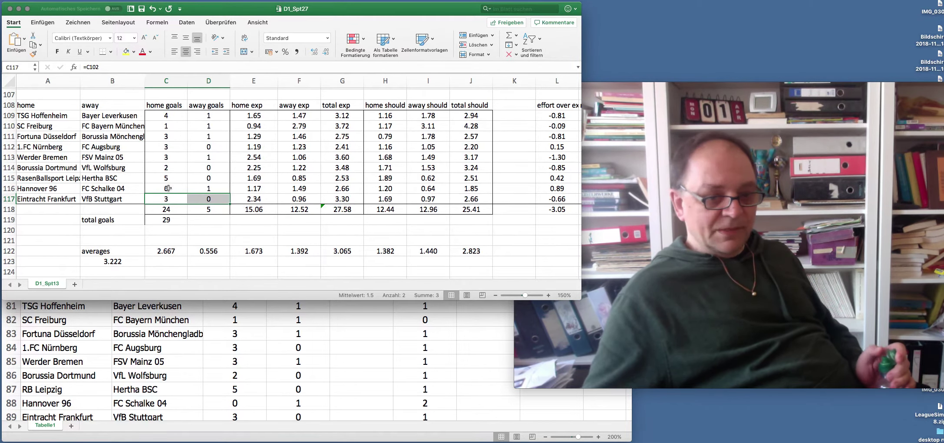
pyautogui.moveTo(165, 188); pyautogui.dragTo(191, 191)
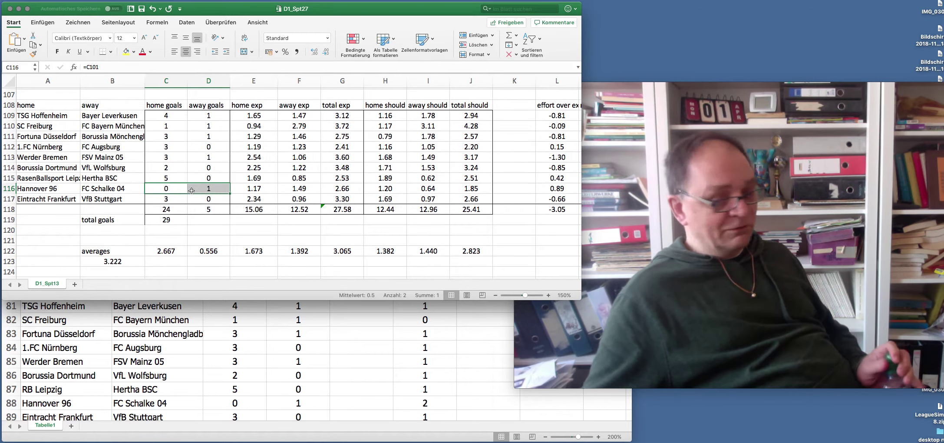
pyautogui.click(159, 198)
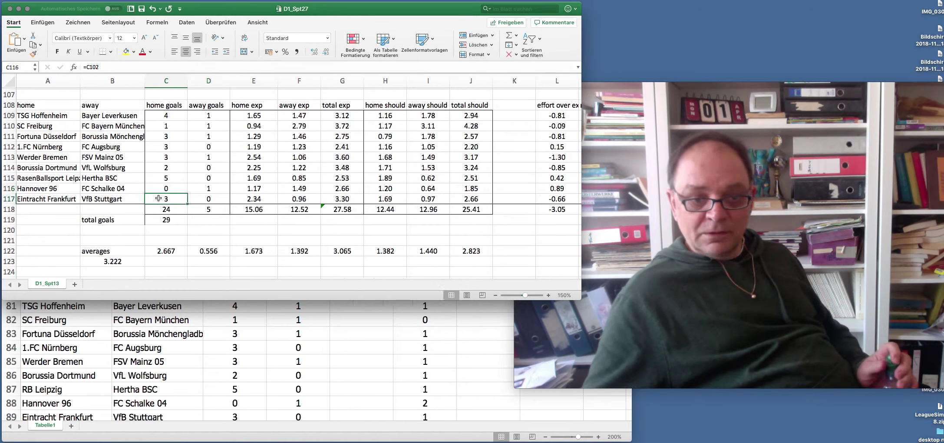
# Compare the expected goals in E117:F117 with the should-goals in H117:I117 for Eintracht Frankfurt–VfB Stuttgart
pyautogui.click(250, 199)
pyautogui.moveTo(250, 199); pyautogui.dragTo(281, 198)
pyautogui.moveTo(389, 199); pyautogui.dragTo(415, 199)
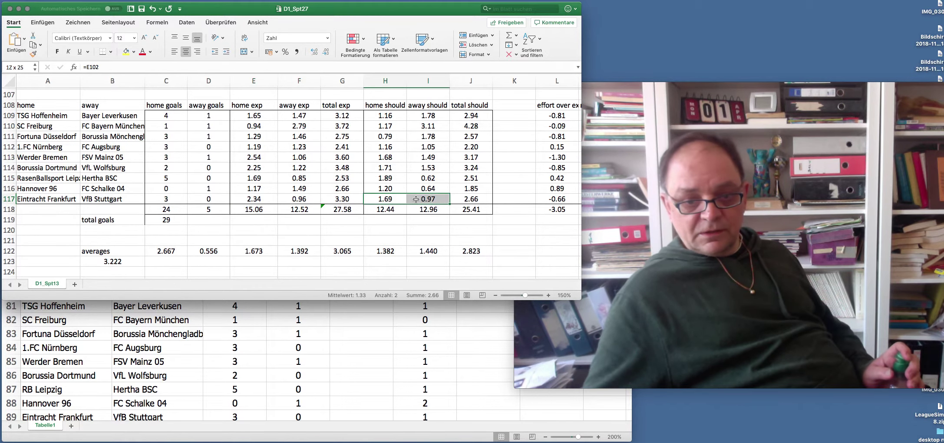
pyautogui.moveTo(258, 199); pyautogui.dragTo(286, 198)
pyautogui.moveTo(375, 199); pyautogui.dragTo(417, 198)
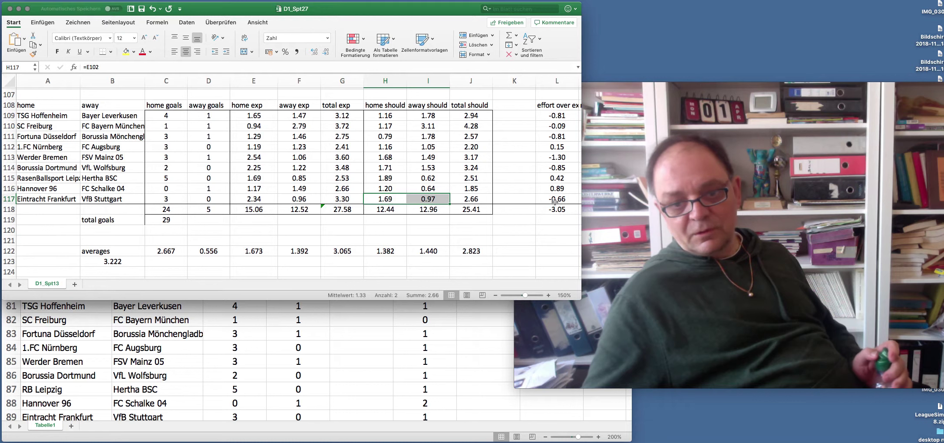
# Compare Eintracht Frankfurt's home should-goals in H117 with those of the other home teams in H109:H116, especially RasenBallsport Leipzig and Borussia Dortmund
pyautogui.click(380, 199)
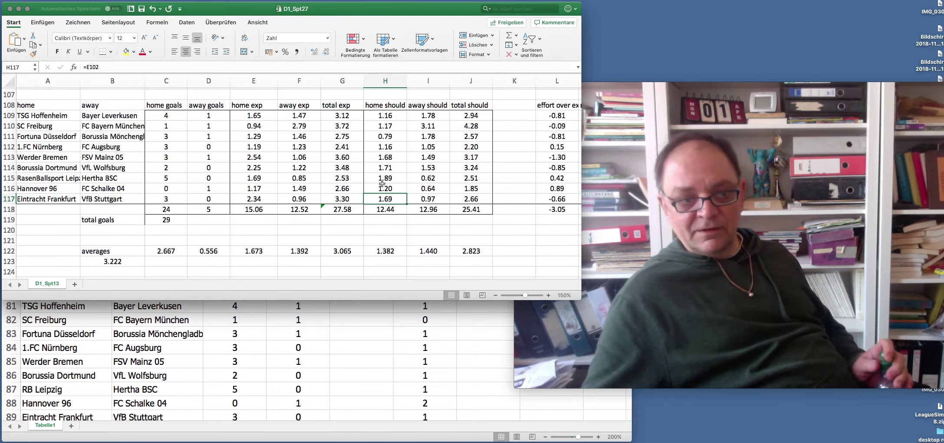
pyautogui.moveTo(384, 116); pyautogui.dragTo(391, 201)
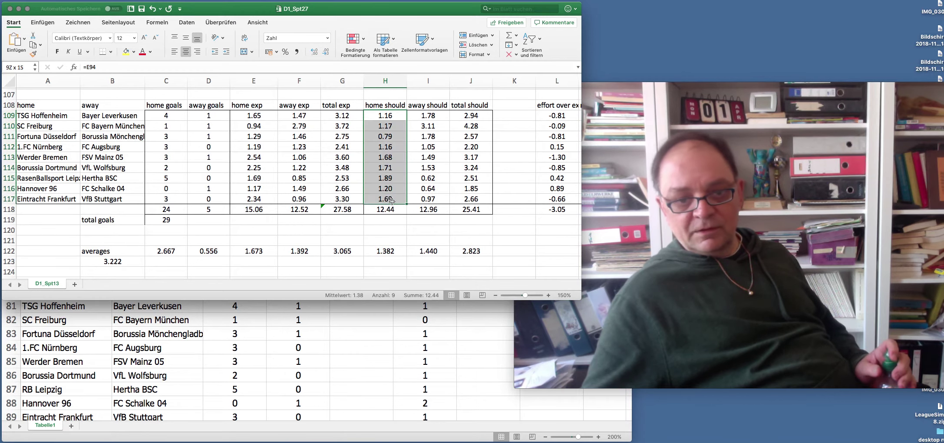
pyautogui.click(388, 177)
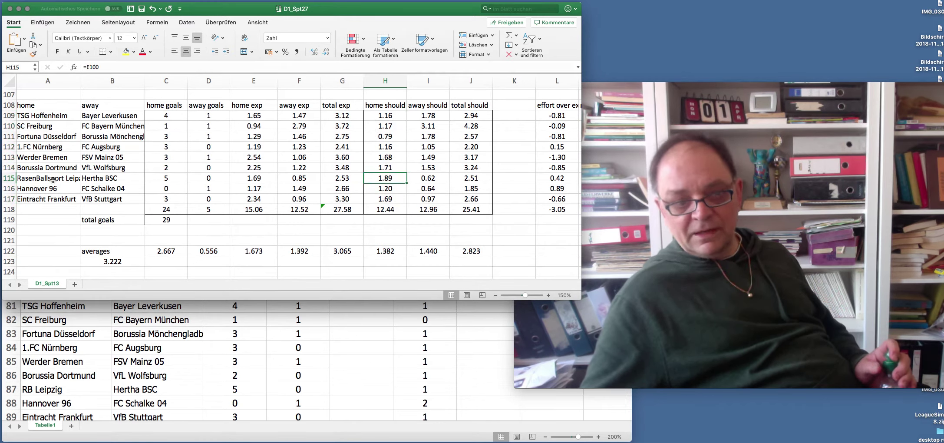
pyautogui.click(382, 199)
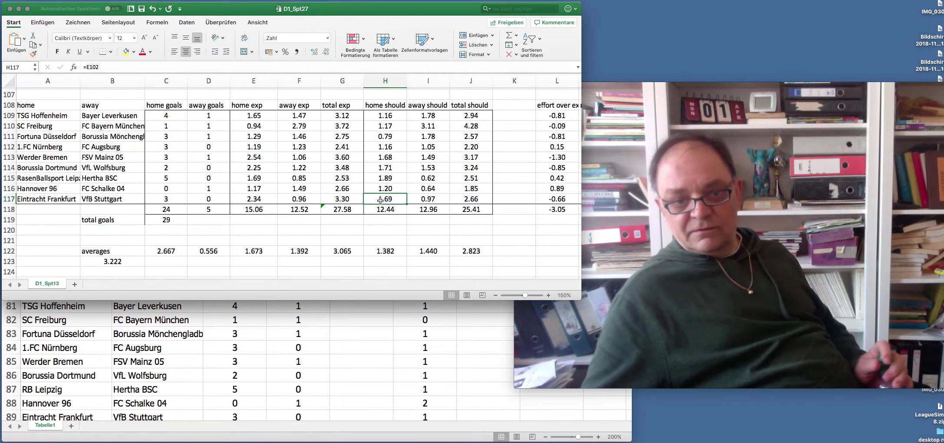
pyautogui.click(387, 168)
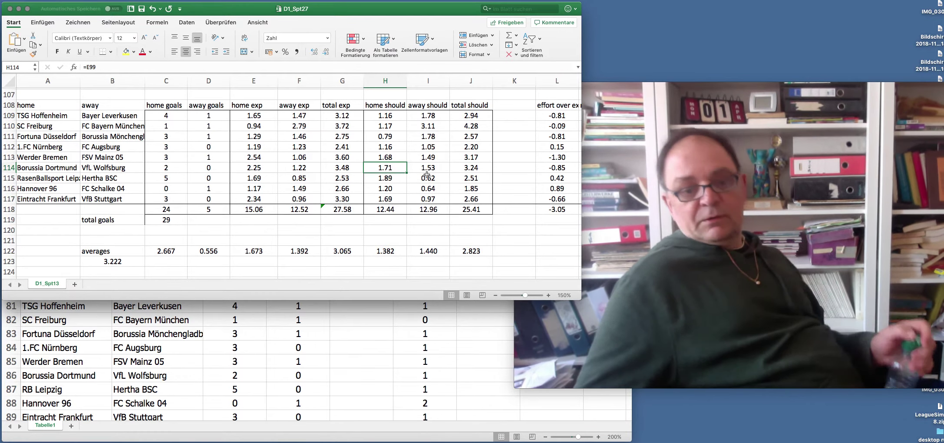
pyautogui.click(391, 200)
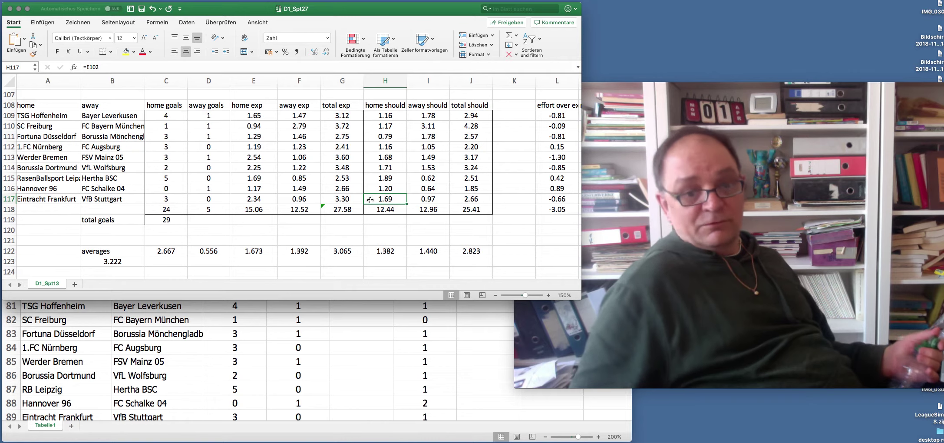
# Read Eintracht Frankfurt–VfB Stuttgart's row 117 from home expected goals in E117 across to home and away should-goals in H117:I117
pyautogui.click(259, 198)
pyautogui.moveTo(286, 198); pyautogui.dragTo(370, 198)
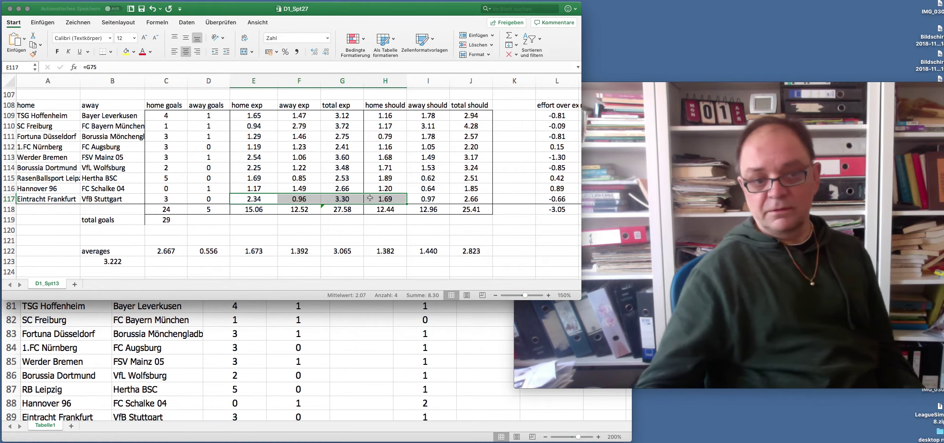
pyautogui.moveTo(382, 199); pyautogui.dragTo(416, 199)
pyautogui.moveTo(244, 200); pyautogui.dragTo(420, 197)
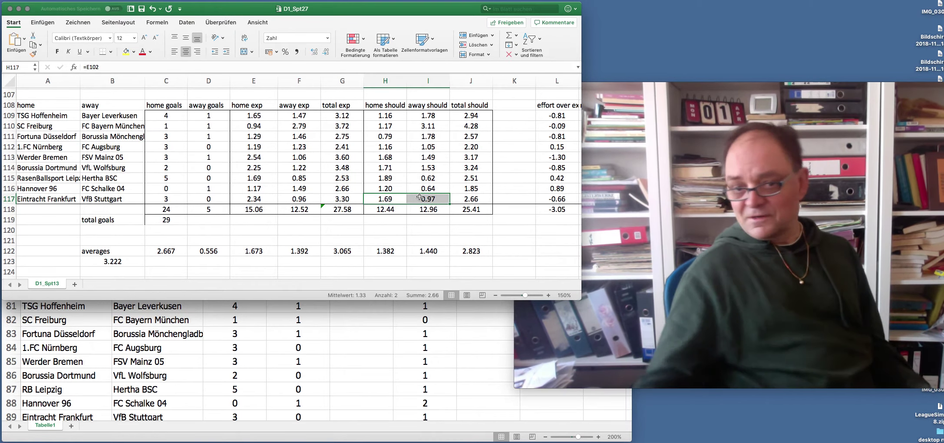
# Compare VfB Stuttgart's away expected goals in F117 with its should-goals in I117, and check Eintracht Frankfurt's should-goals in H117
pyautogui.click(299, 200)
pyautogui.click(421, 199)
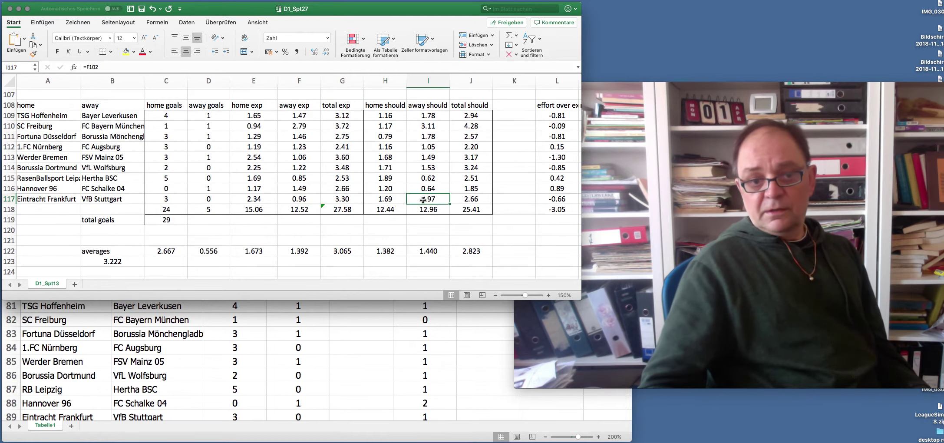
pyautogui.click(305, 200)
pyautogui.click(422, 199)
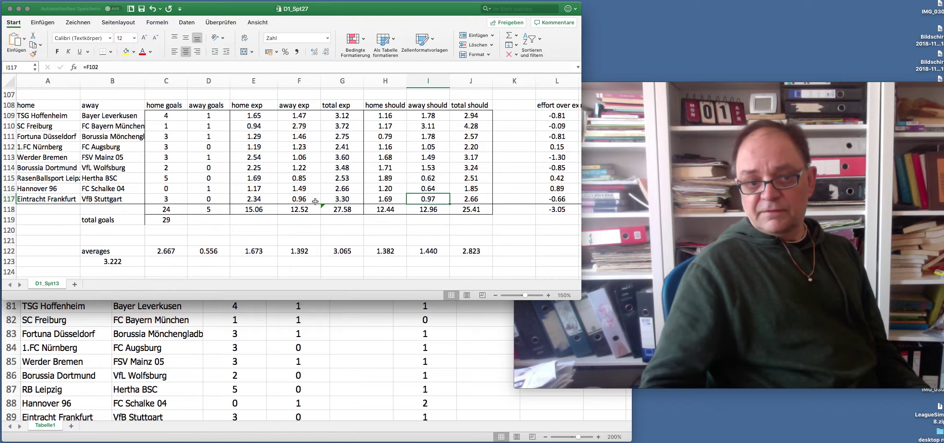
pyautogui.click(294, 199)
pyautogui.click(379, 200)
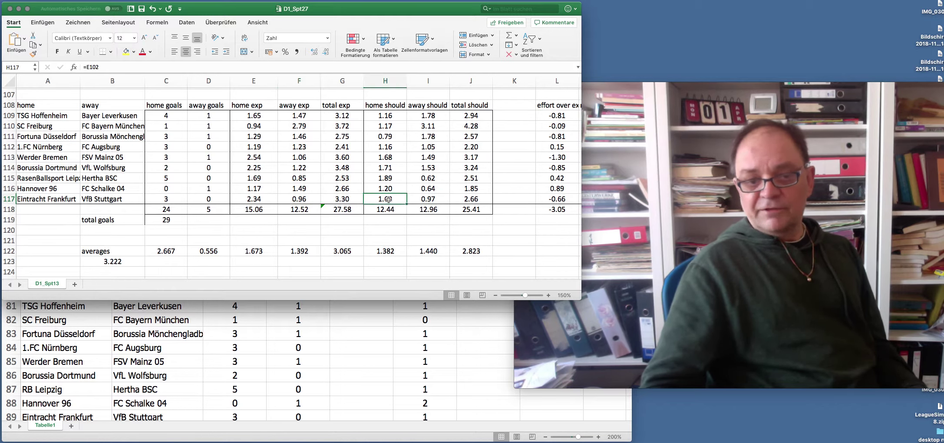
# Recheck both teams' should-goals in H117:I117 against their expected goals in E117:F117, and check the effort difference in L117
pyautogui.moveTo(386, 200); pyautogui.dragTo(412, 199)
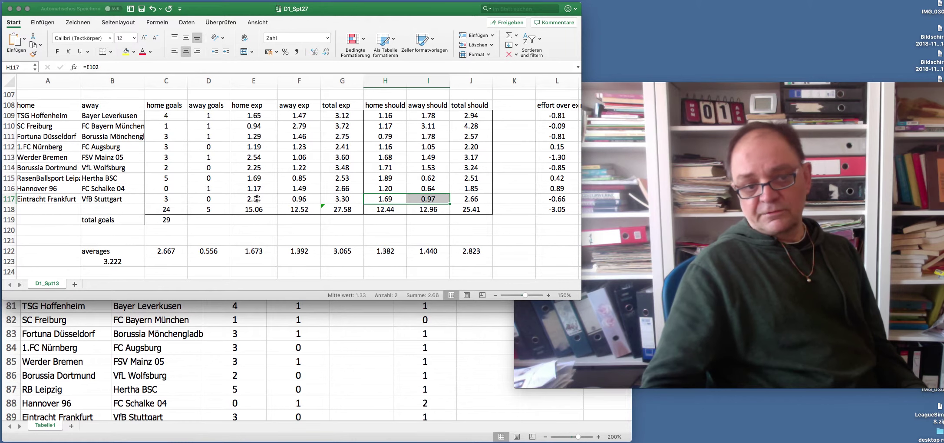
pyautogui.moveTo(257, 198); pyautogui.dragTo(293, 199)
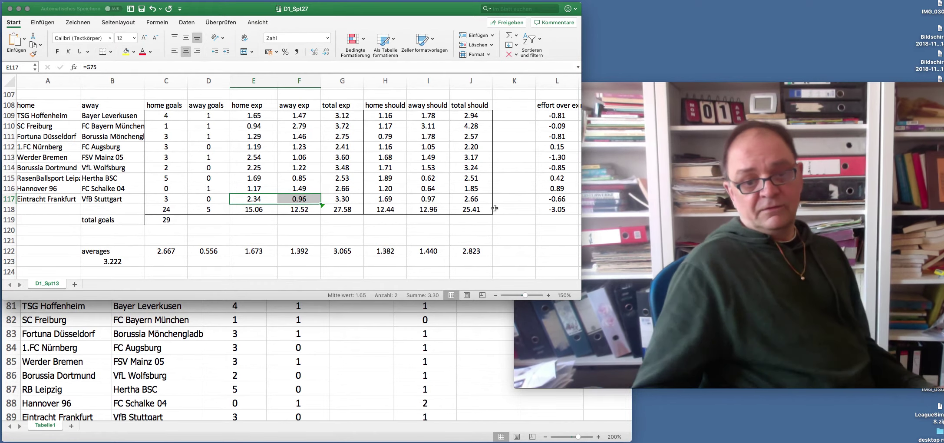
pyautogui.click(403, 198)
pyautogui.moveTo(403, 199); pyautogui.dragTo(426, 199)
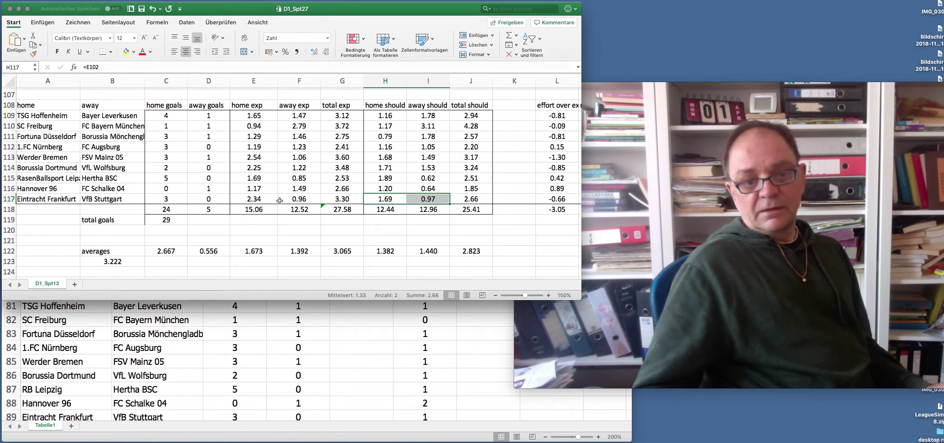
pyautogui.moveTo(381, 198); pyautogui.dragTo(412, 199)
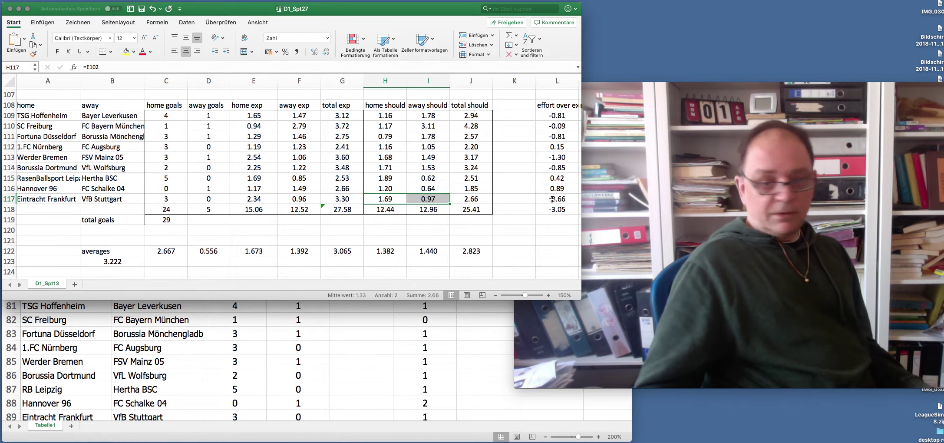
# Switch to the PerfektesTippspielBundesliga2019_27 workbook and locate the stakes and possible payouts table in rows 65 to 75
pyautogui.scroll(-5, 418, 211)
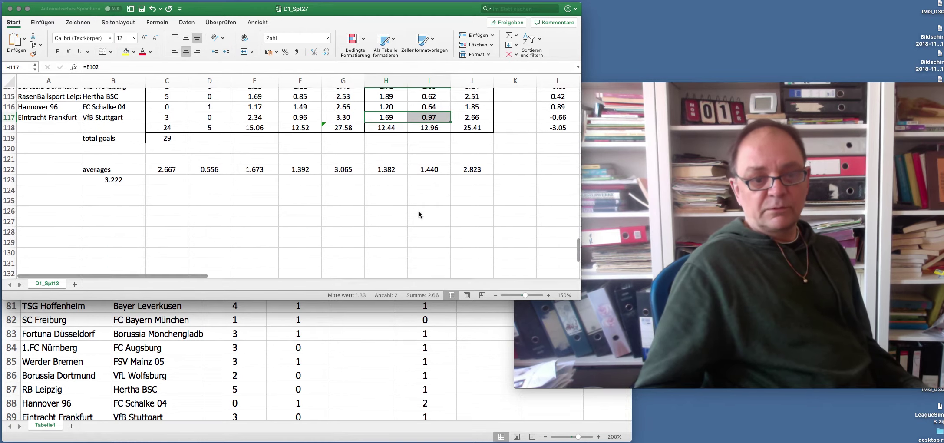
pyautogui.scroll(5, 419, 211)
pyautogui.click(329, 326)
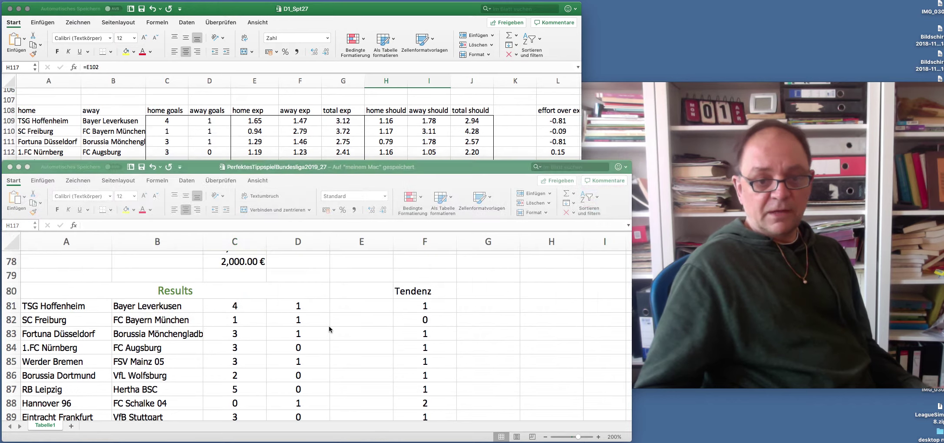
pyautogui.scroll(-1, 329, 327)
pyautogui.scroll(-2, 329, 326)
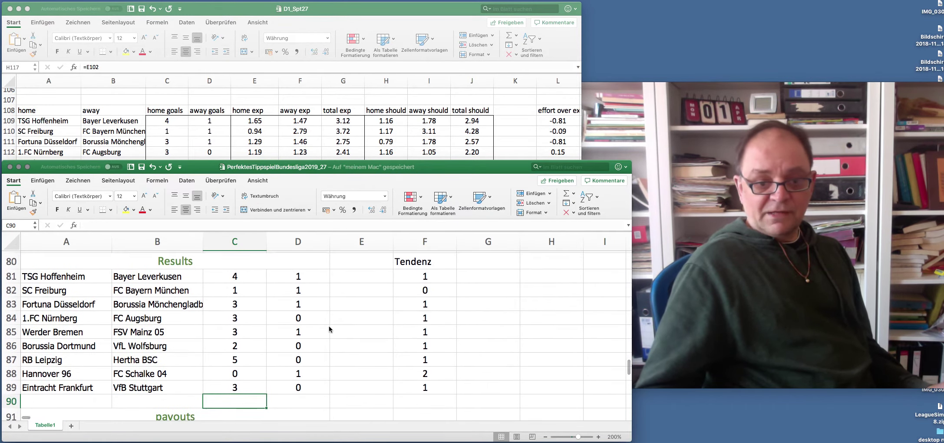
pyautogui.scroll(-7, 329, 326)
pyautogui.scroll(20, 329, 329)
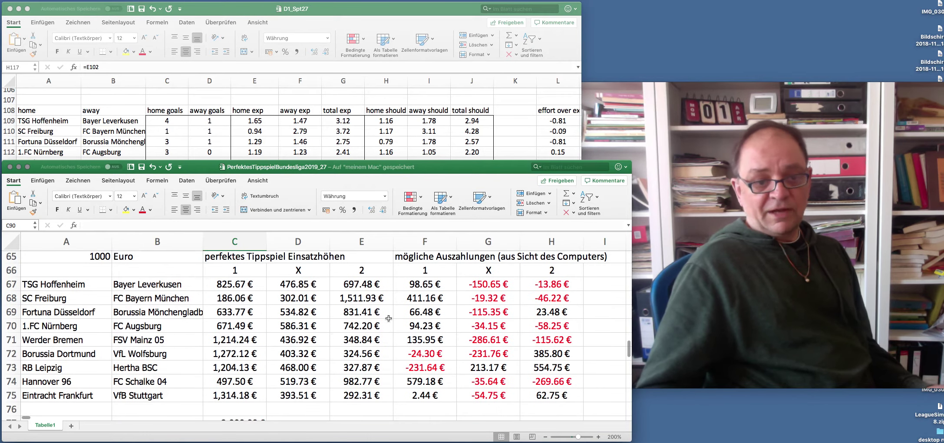
# Examine the possible payouts from the computer's perspective in F67:H75, starting with the 1, X and 2 outcomes in row 67
pyautogui.click(425, 284)
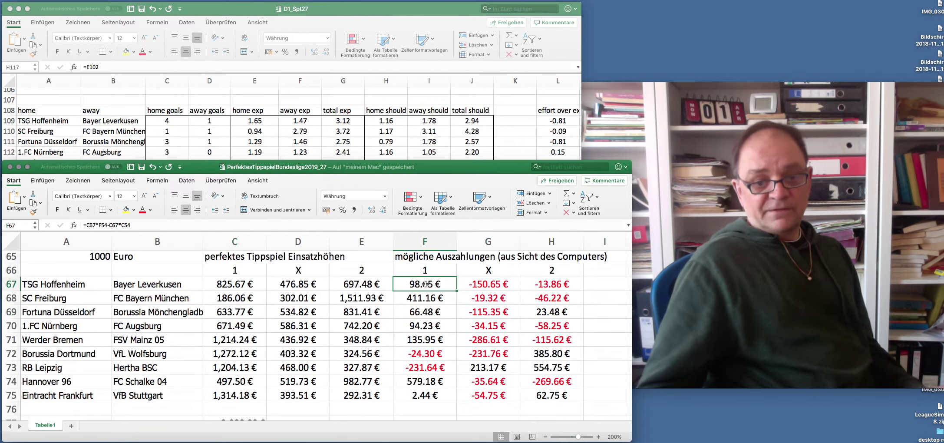
pyautogui.click(473, 285)
pyautogui.press('Right')
pyautogui.click(422, 284)
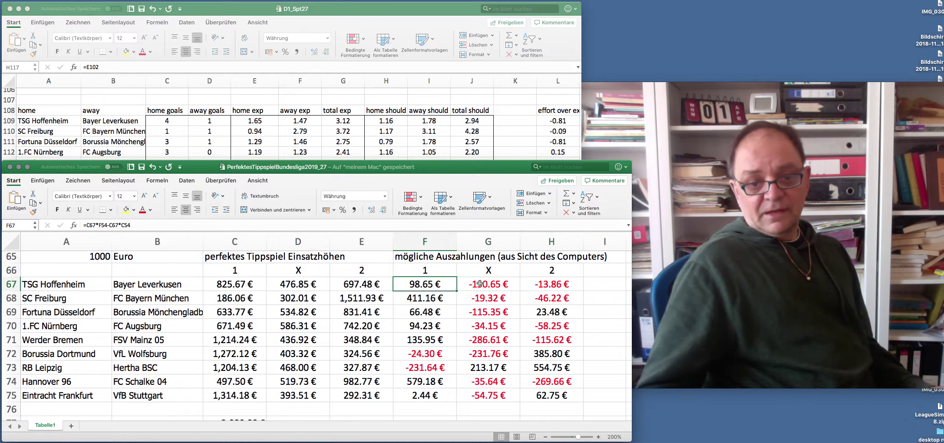
pyautogui.moveTo(458, 285); pyautogui.dragTo(551, 395)
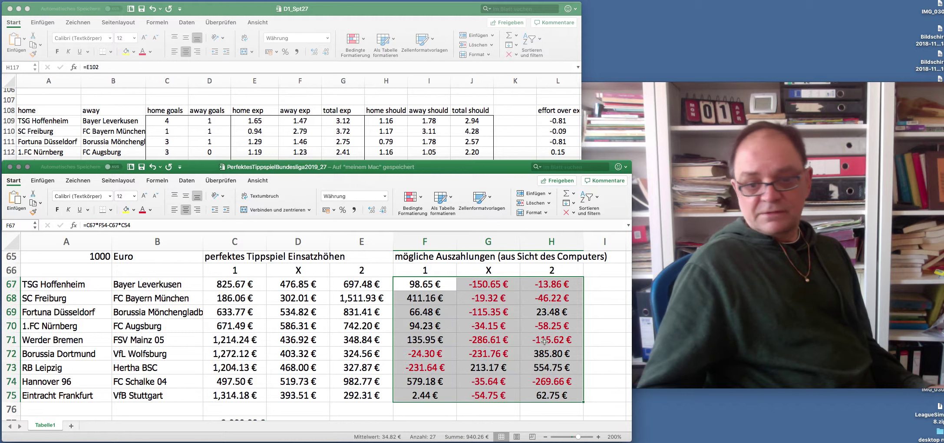
pyautogui.click(414, 284)
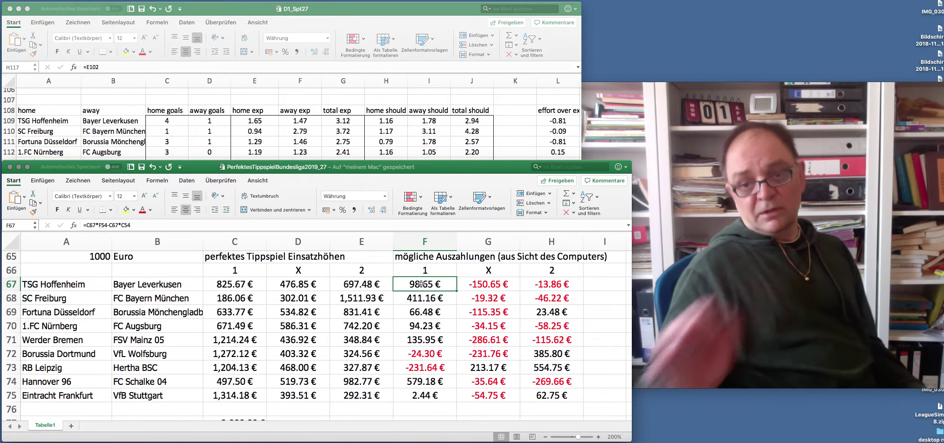
# Examine the TSG Hoffenheim–Bayer Leverkusen payouts in F67:H67 in relation to the full payout range F67:H75
pyautogui.moveTo(421, 284); pyautogui.dragTo(532, 287)
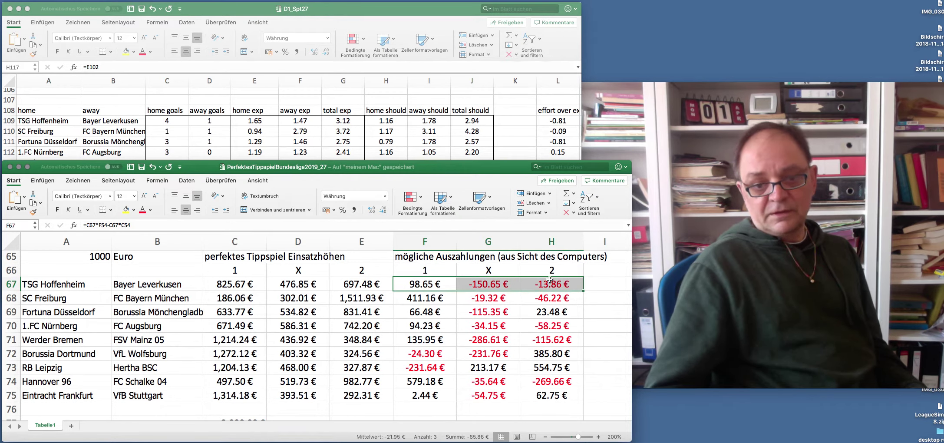
pyautogui.click(549, 283)
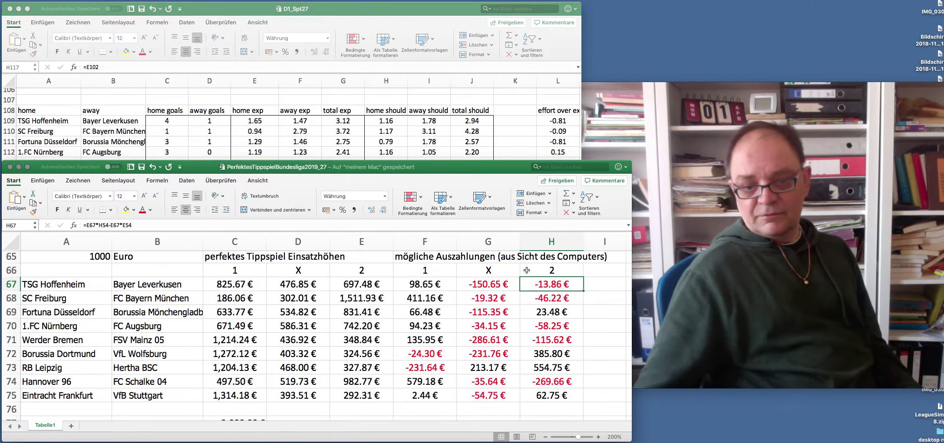
pyautogui.moveTo(542, 287)
pyautogui.mouseDown()
pyautogui.moveTo(424, 287)
pyautogui.moveTo(544, 284)
pyautogui.moveTo(546, 391)
pyautogui.mouseUp()
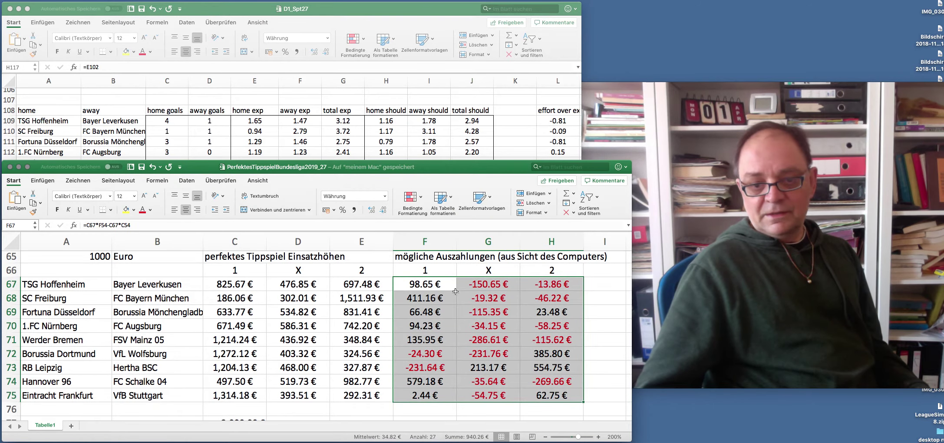
pyautogui.click(421, 283)
pyautogui.click(539, 284)
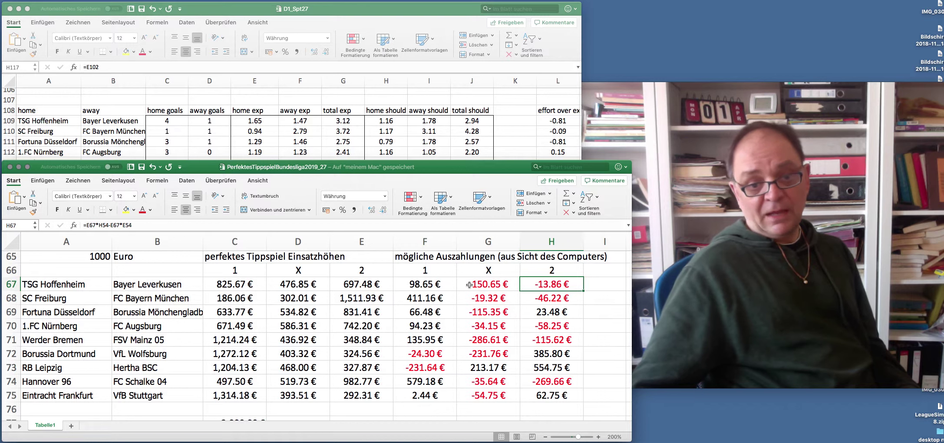
pyautogui.moveTo(450, 285); pyautogui.dragTo(530, 290)
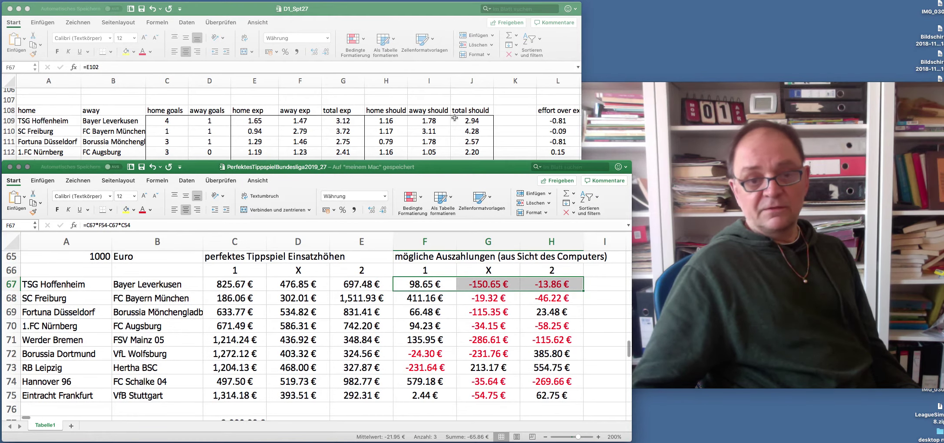
# Compare the TSG Hoffenheim–Bayer Leverkusen home-win payout in F67 with the draw payout in G67 and the away-win payout in H67
pyautogui.click(477, 286)
pyautogui.click(432, 286)
pyautogui.click(538, 286)
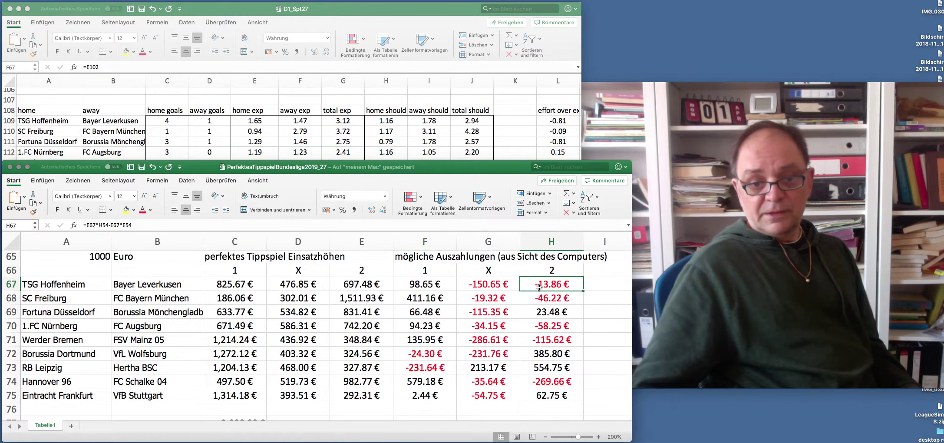
pyautogui.click(417, 285)
pyautogui.click(558, 283)
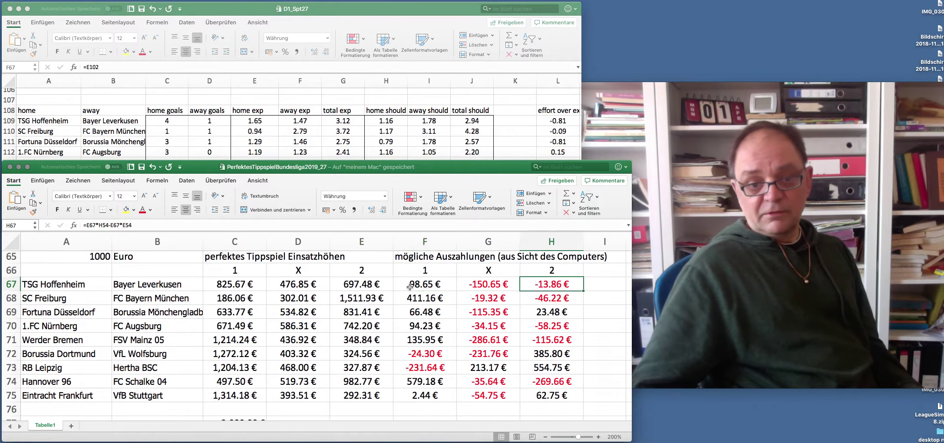
pyautogui.click(410, 283)
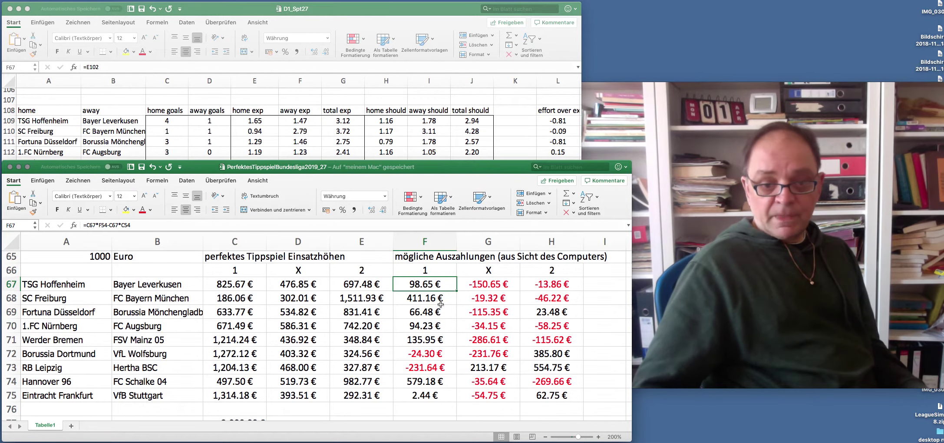
# Examine the possible payouts for SC Freiburg–FC Bayern München across the three outcomes in F68:H68
pyautogui.click(415, 299)
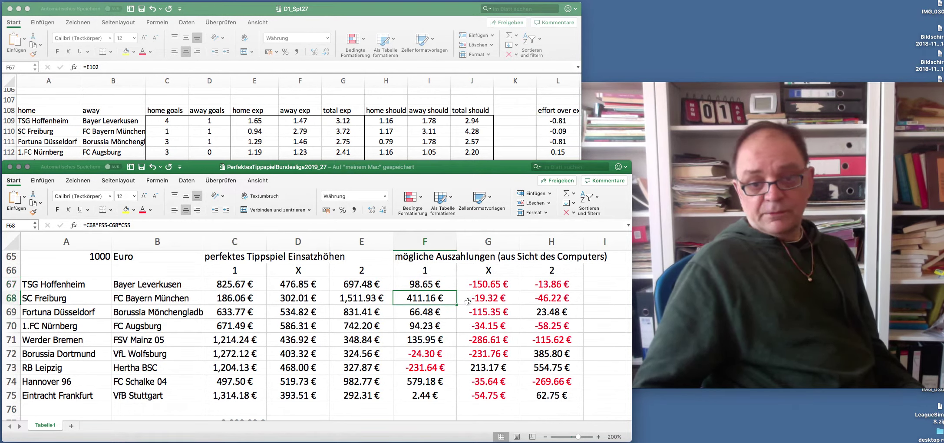
pyautogui.moveTo(418, 298); pyautogui.dragTo(530, 299)
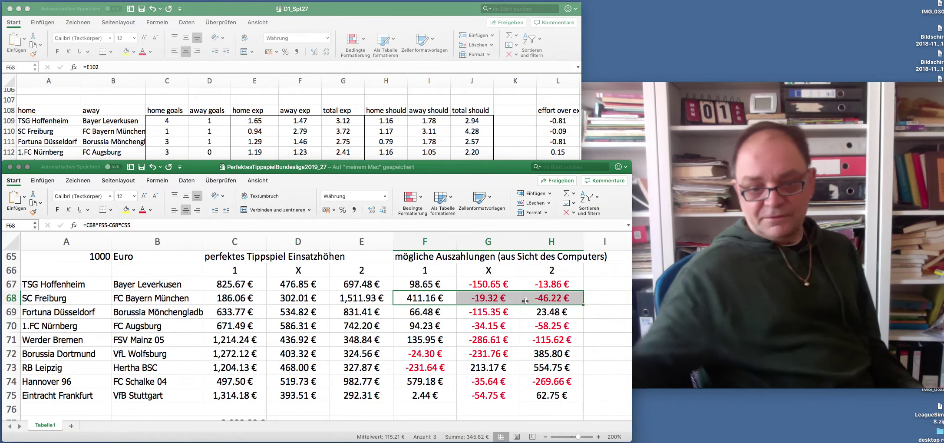
# Examine the SC Freiburg–FC Bayern München home-win payout in F68 against the draw and away-win payouts in G68:H68
pyautogui.click(424, 299)
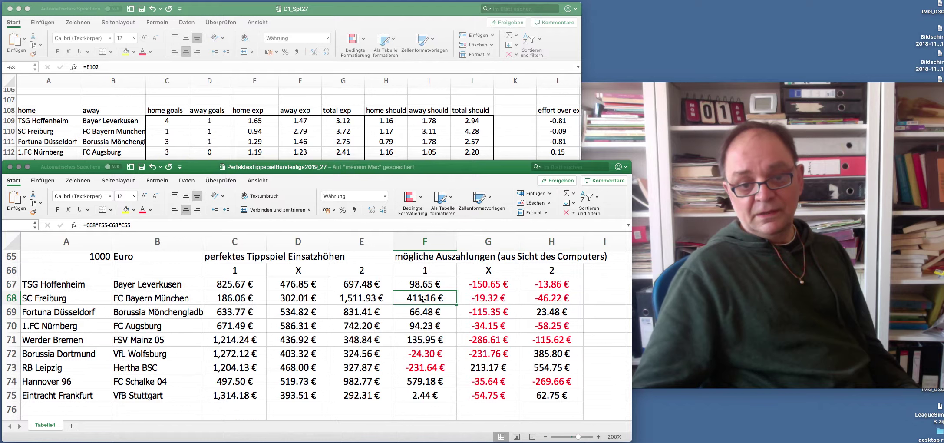
pyautogui.moveTo(423, 298); pyautogui.dragTo(567, 298)
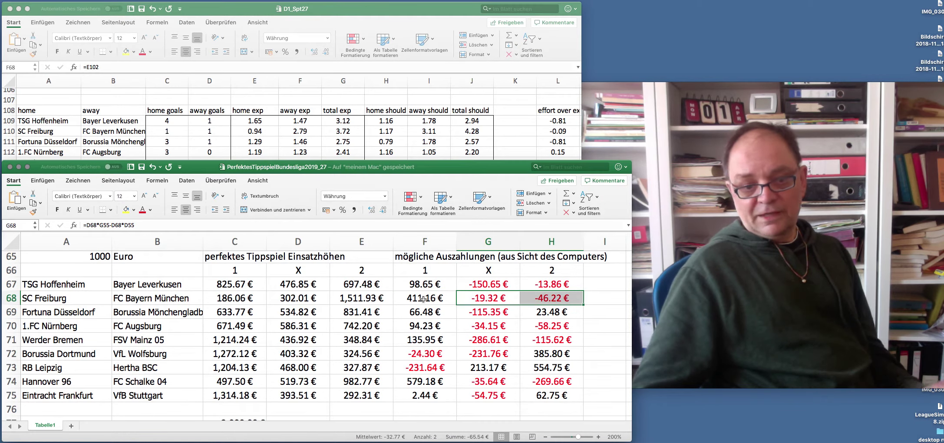
pyautogui.moveTo(423, 298); pyautogui.dragTo(541, 299)
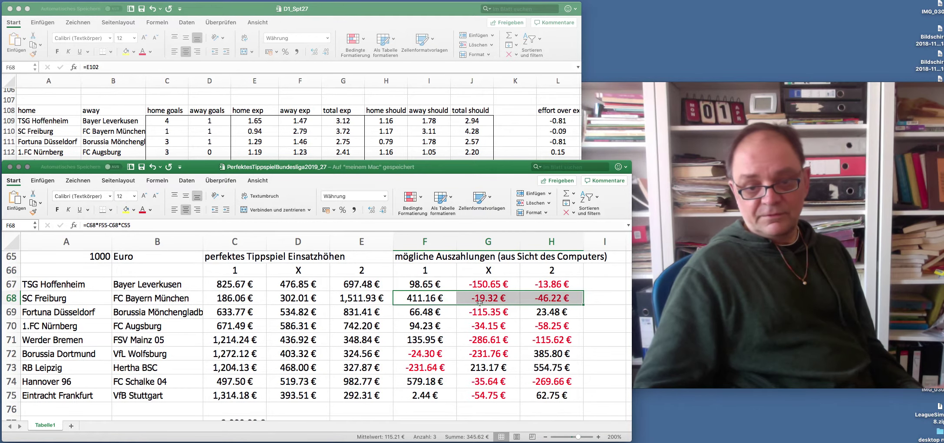
# Examine the possible payouts for Fortuna Düsseldorf–Borussia Mönchengladbach across the three outcomes in F69:H69
pyautogui.moveTo(535, 298)
pyautogui.mouseDown()
pyautogui.moveTo(438, 299)
pyautogui.moveTo(532, 312)
pyautogui.mouseUp()
pyautogui.click(417, 312)
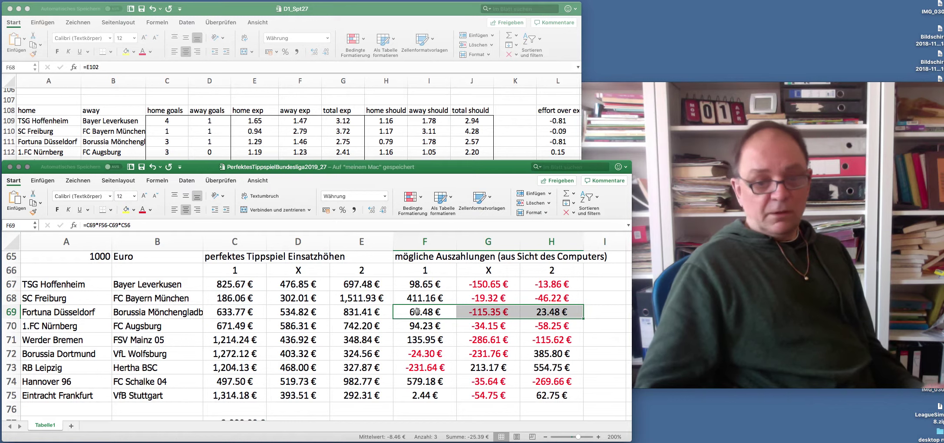
pyautogui.moveTo(417, 311); pyautogui.dragTo(538, 311)
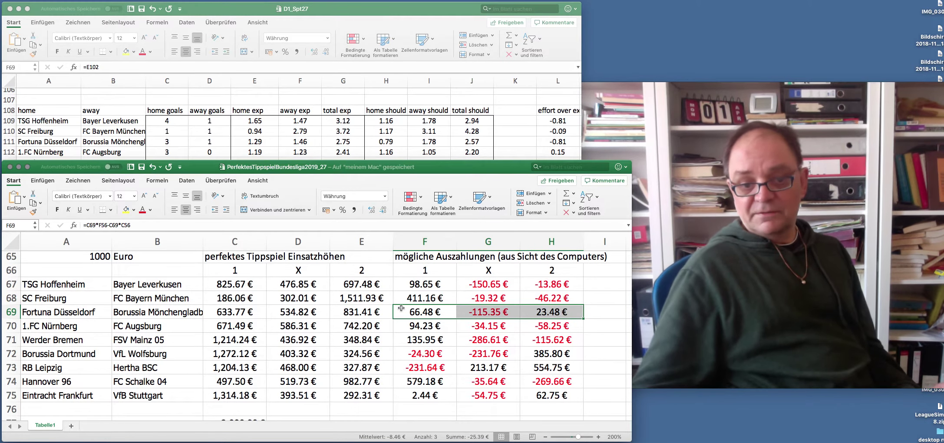
pyautogui.click(487, 314)
pyautogui.moveTo(425, 313); pyautogui.dragTo(530, 314)
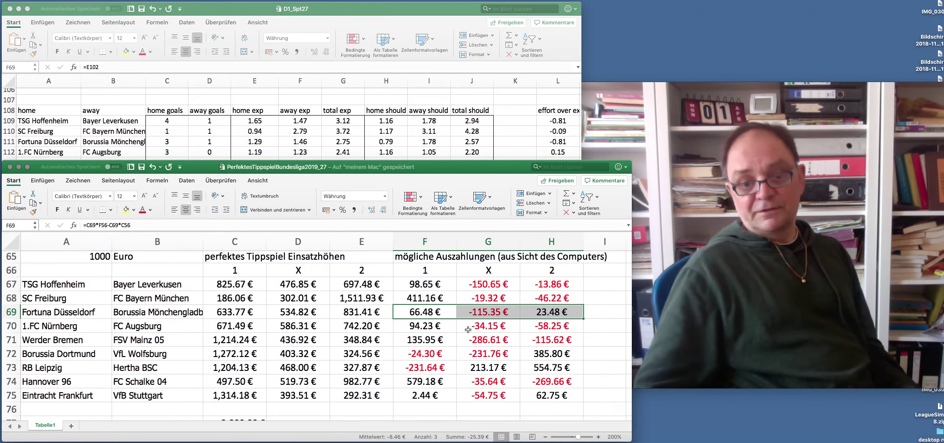
# Compare the TSG Hoffenheim and SC Freiburg match payouts in F67:H67 and F68:H68 with the goal figures in D1_Spt27
pyautogui.scroll(-2, 322, 135)
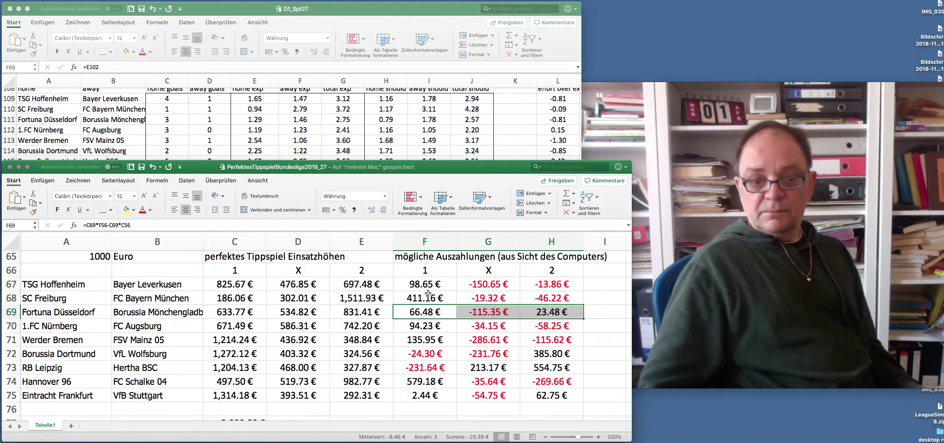
pyautogui.moveTo(425, 284); pyautogui.dragTo(529, 287)
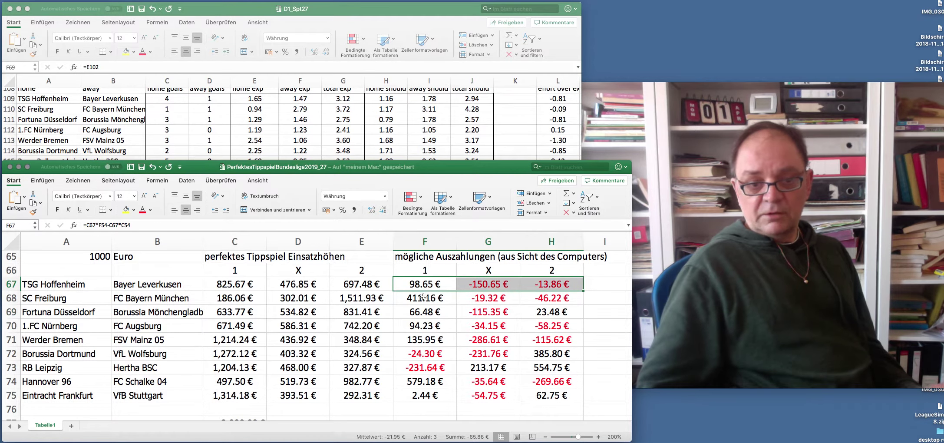
pyautogui.moveTo(423, 298); pyautogui.dragTo(541, 302)
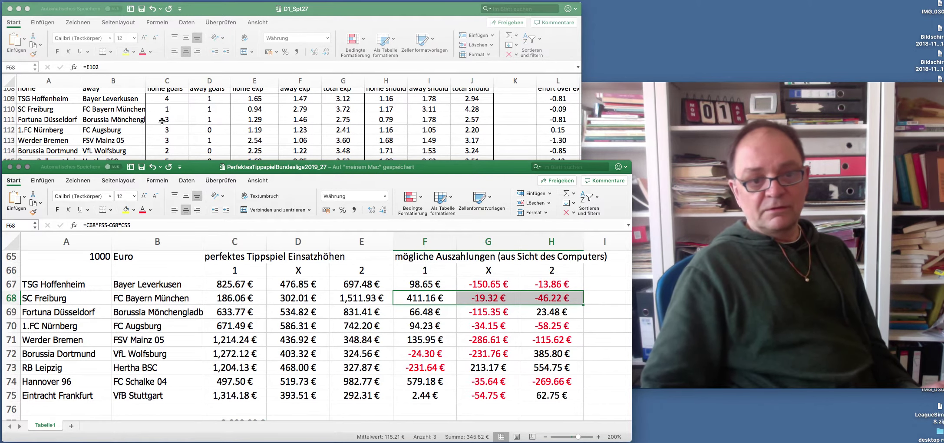
pyautogui.click(387, 119)
pyautogui.moveTo(387, 119); pyautogui.dragTo(415, 123)
pyautogui.click(595, 341)
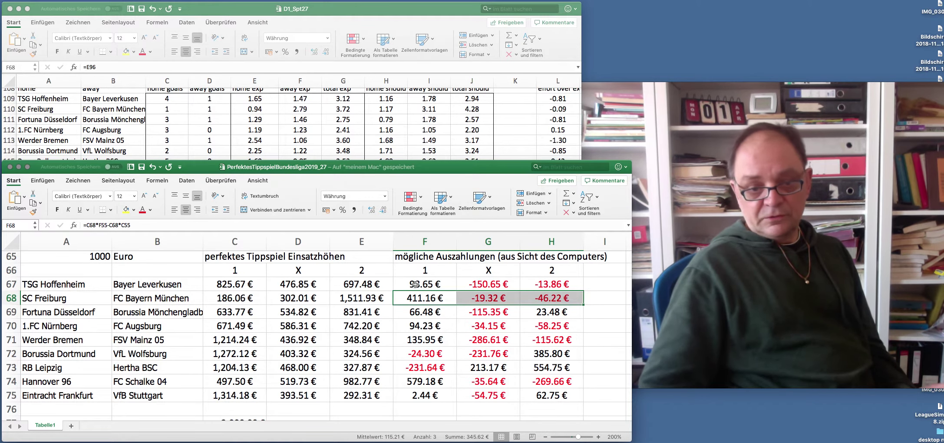
# Go through the payouts of the first four matches row by row, from F67:H67 to F70:H70
pyautogui.moveTo(414, 285); pyautogui.dragTo(535, 288)
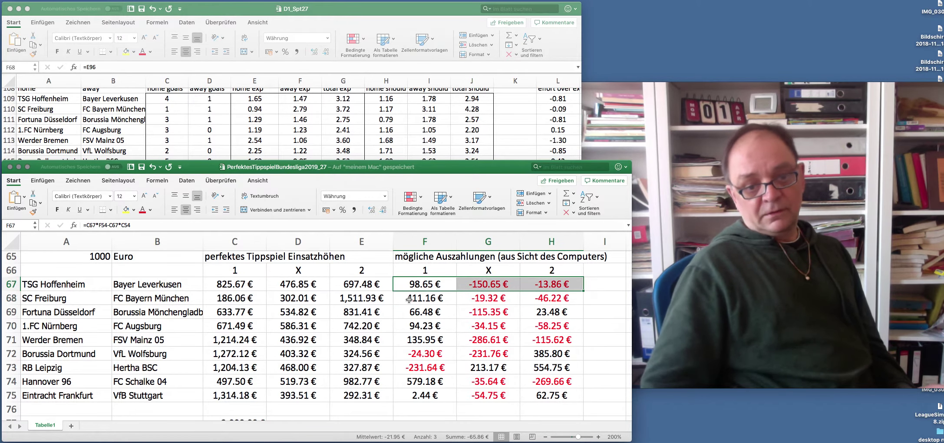
pyautogui.moveTo(409, 299); pyautogui.dragTo(523, 300)
pyautogui.moveTo(416, 311); pyautogui.dragTo(530, 312)
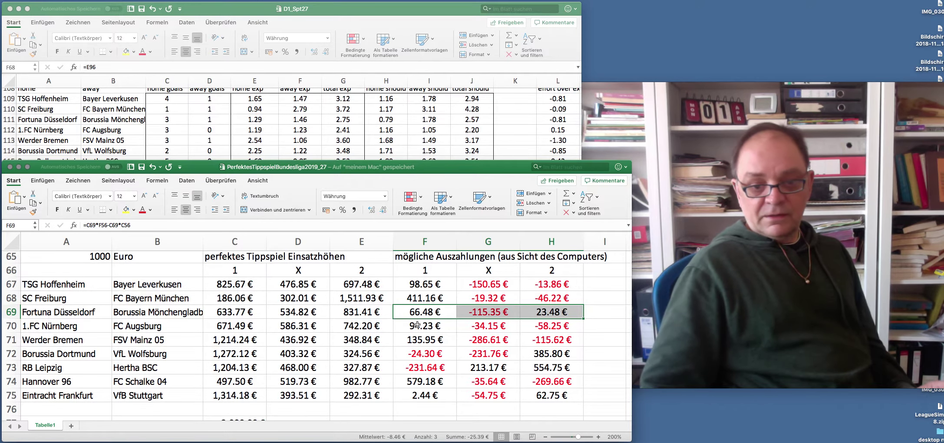
pyautogui.moveTo(417, 325); pyautogui.dragTo(543, 326)
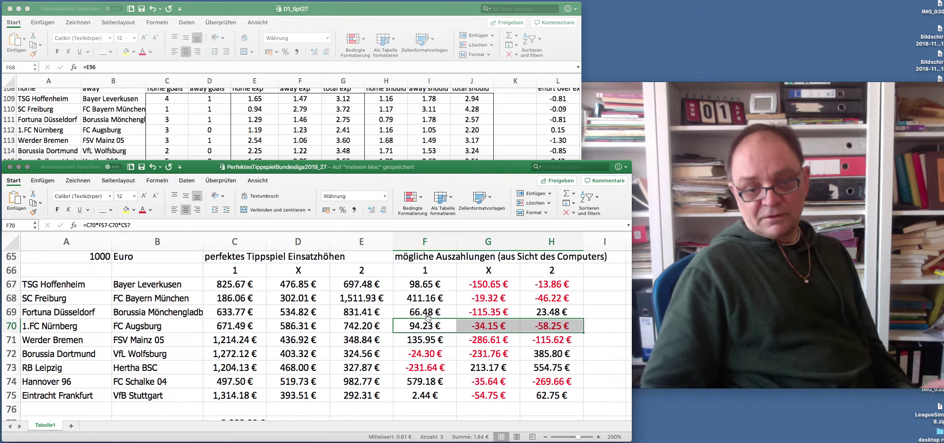
# Compare the Fortuna Düsseldorf–Borussia Mönchengladbach payouts in F69:H69 with the 1.FC Nürnberg–FC Augsburg payouts in F70:H70
pyautogui.moveTo(414, 312); pyautogui.dragTo(549, 312)
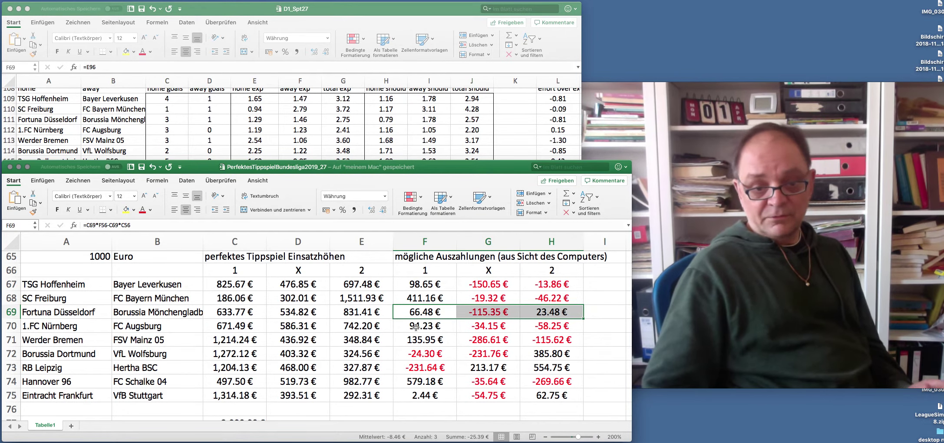
pyautogui.moveTo(417, 312); pyautogui.dragTo(535, 318)
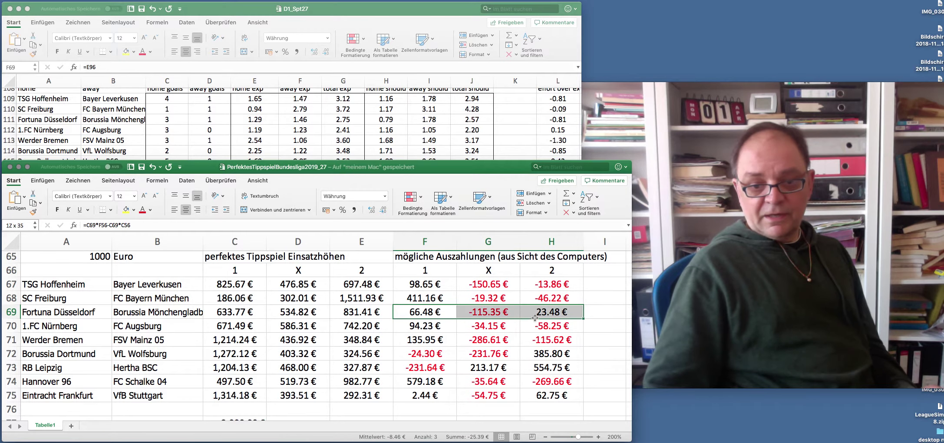
pyautogui.click(423, 317)
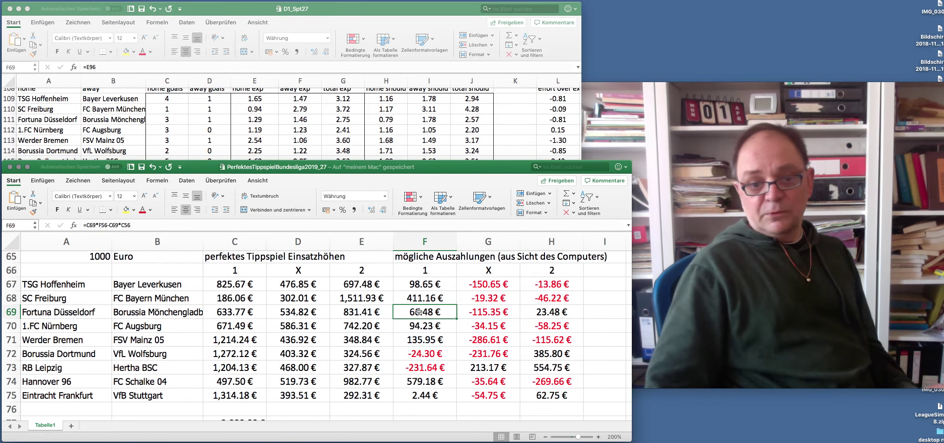
pyautogui.moveTo(414, 329); pyautogui.dragTo(552, 327)
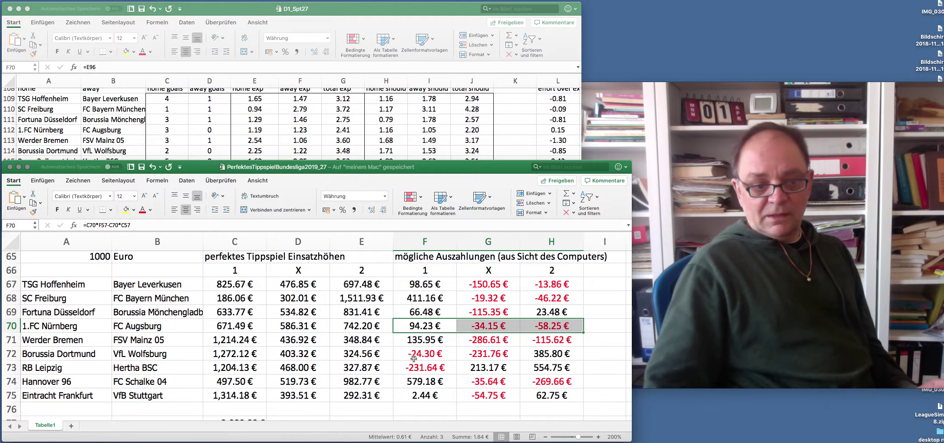
# Examine the Werder Bremen–FSV Mainz 05 payouts in F71:H71 alongside the match's goal figures in D1_Spt27
pyautogui.click(411, 340)
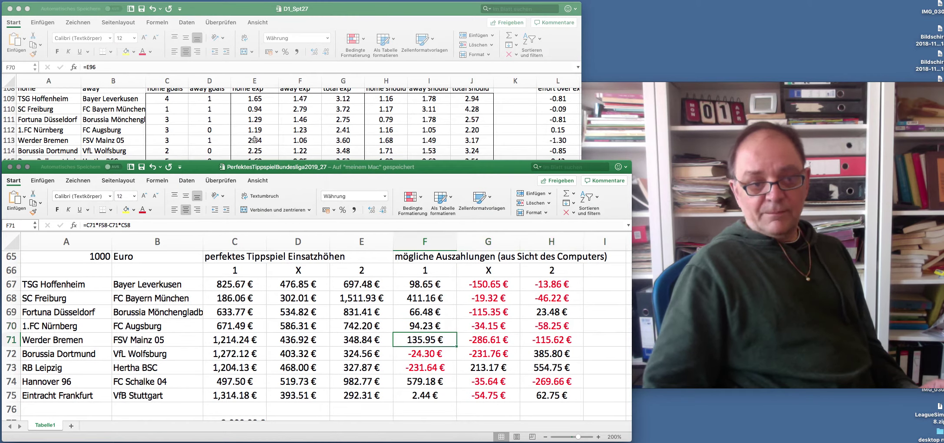
pyautogui.scroll(-1, 289, 144)
pyautogui.scroll(-1, 290, 144)
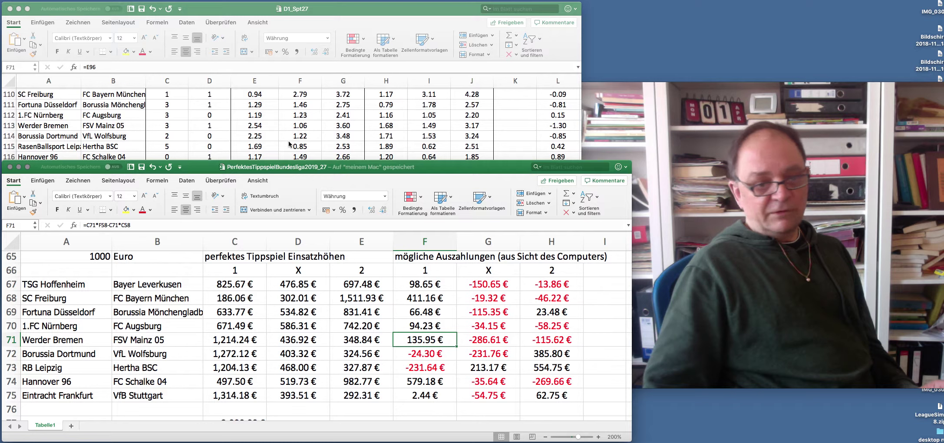
pyautogui.scroll(-3, 288, 143)
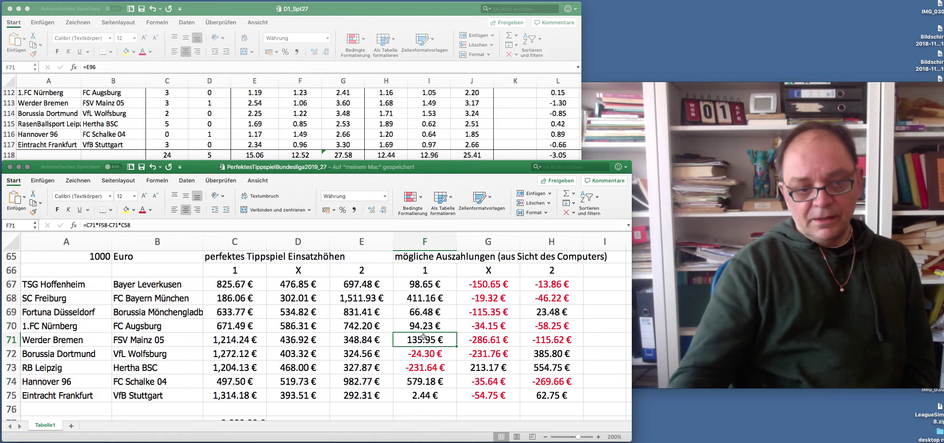
pyautogui.moveTo(419, 339); pyautogui.dragTo(551, 340)
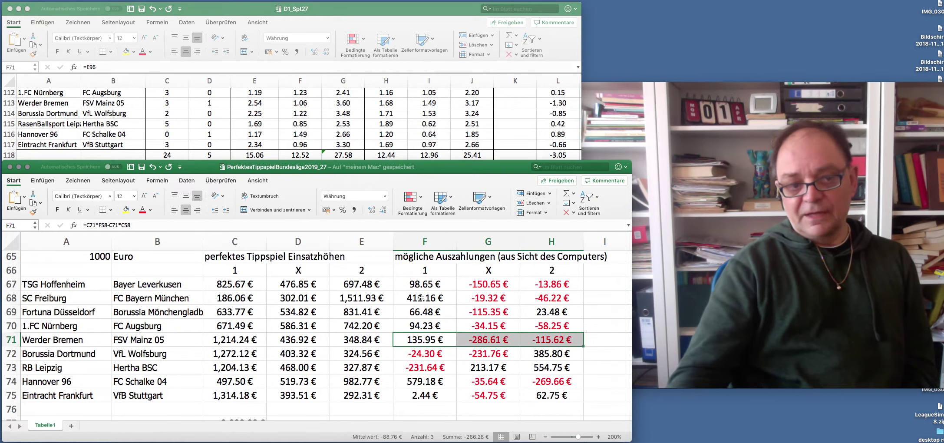
# Examine the Borussia Dortmund–VfL Wolfsburg payouts in F72:H72, going through the home-win, draw and away-win outcomes individually
pyautogui.moveTo(422, 354); pyautogui.dragTo(533, 355)
pyautogui.moveTo(415, 354); pyautogui.dragTo(524, 356)
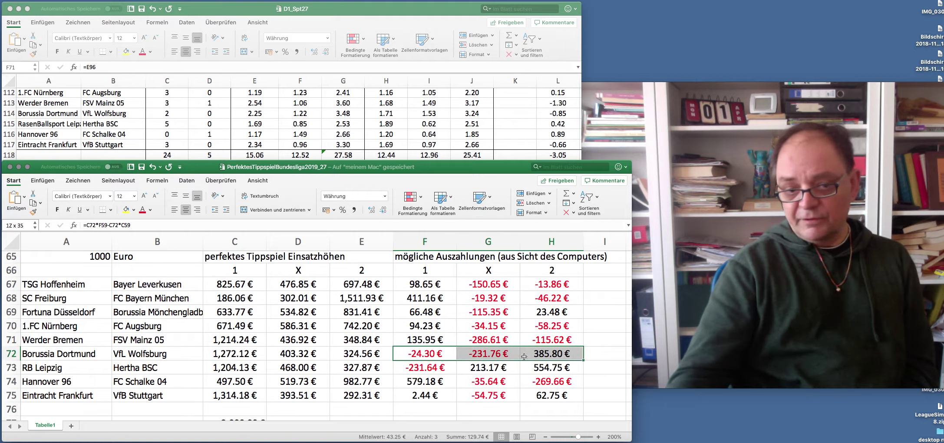
pyautogui.click(411, 354)
pyautogui.click(491, 354)
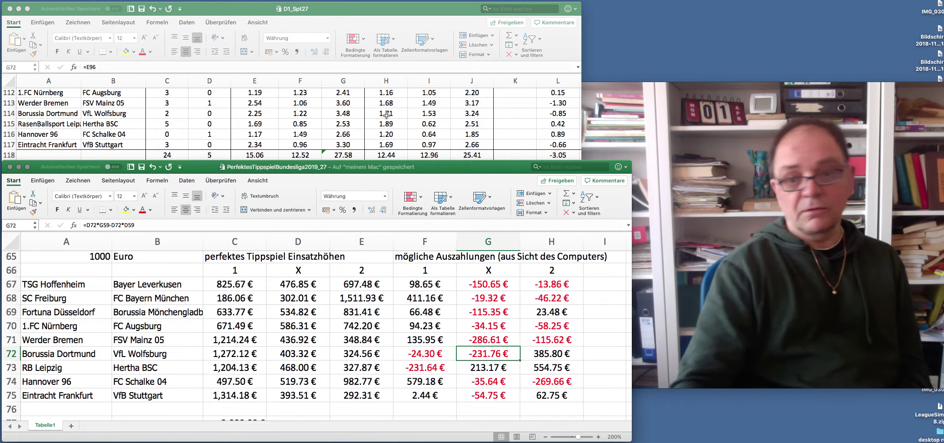
pyautogui.click(548, 351)
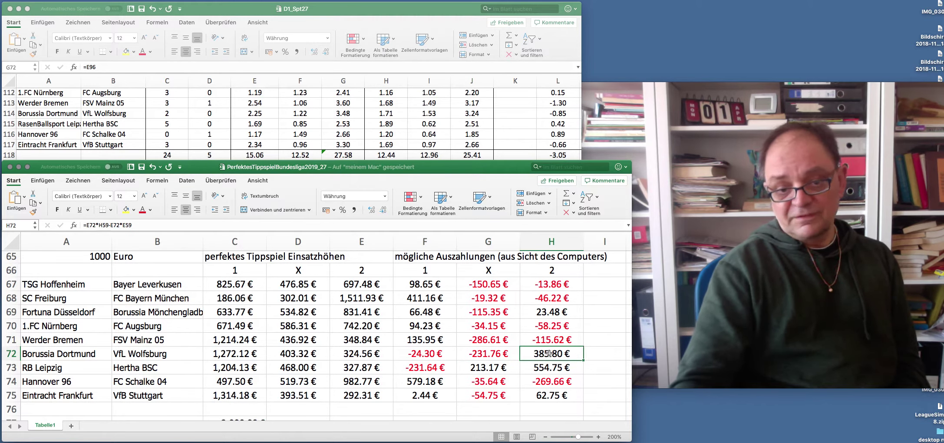
# Compare the Borussia Dortmund–VfL Wolfsburg draw payout in G72 with F72 and H72, ending on the whole range F72:H72
pyautogui.click(482, 354)
pyautogui.press('Left')
pyautogui.press('Right')
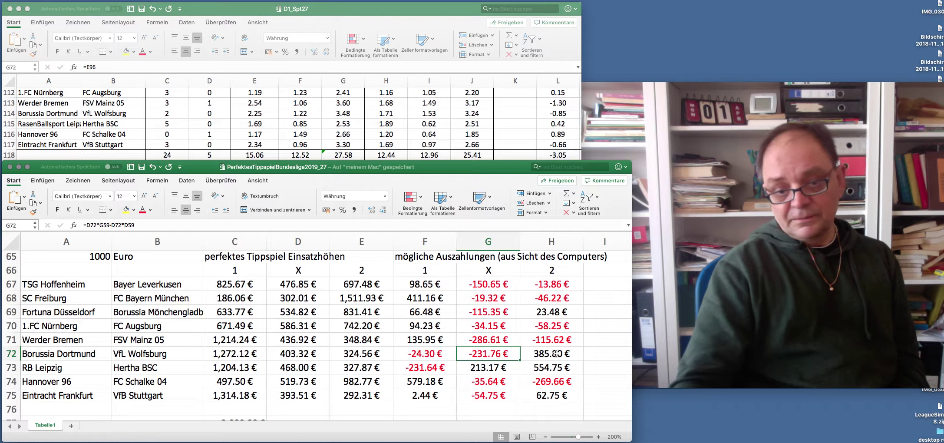
pyautogui.press('Right')
pyautogui.press('Left')
pyautogui.press('Left')
pyautogui.hotkey('shift', 'Right')
pyautogui.hotkey('shift', 'Right')
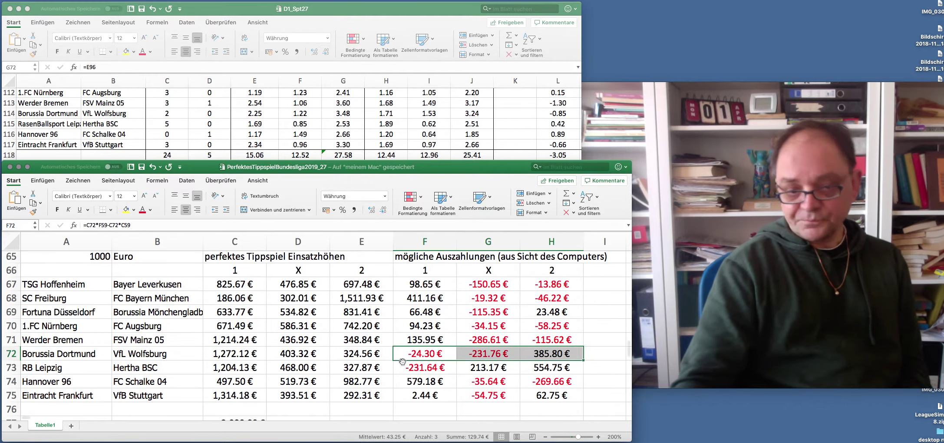
# Examine the RB Leipzig–Hertha BSC payouts for each outcome in F73, G73 and H73, returning to the home win
pyautogui.click(413, 368)
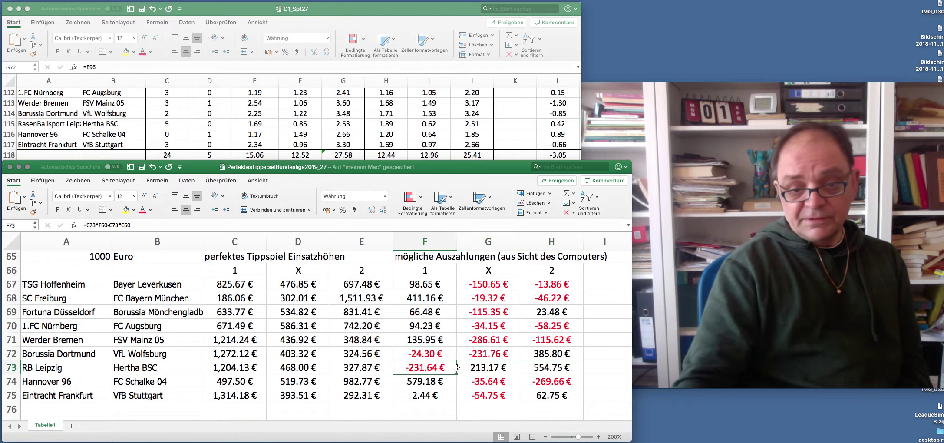
pyautogui.click(488, 367)
pyautogui.click(554, 367)
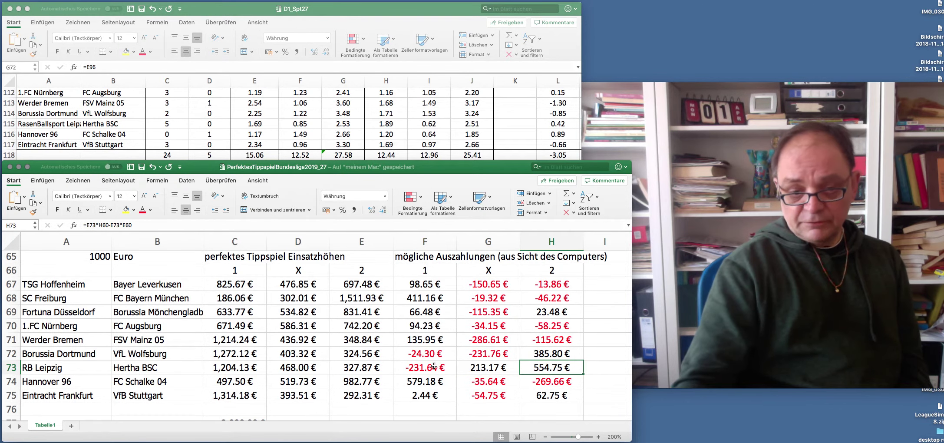
pyautogui.click(421, 368)
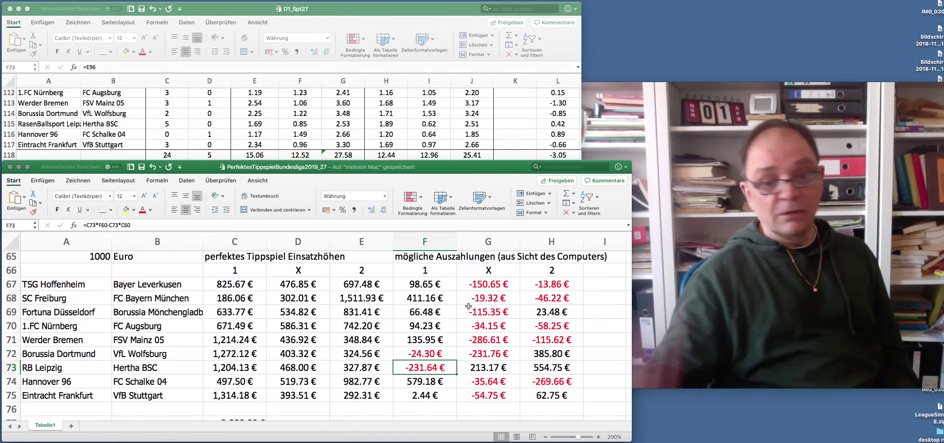
# Examine the Hannover 96–FC Schalke 04 payouts in F74:H74 and the away team in B74
pyautogui.click(425, 381)
pyautogui.click(538, 381)
pyautogui.moveTo(412, 381); pyautogui.dragTo(521, 382)
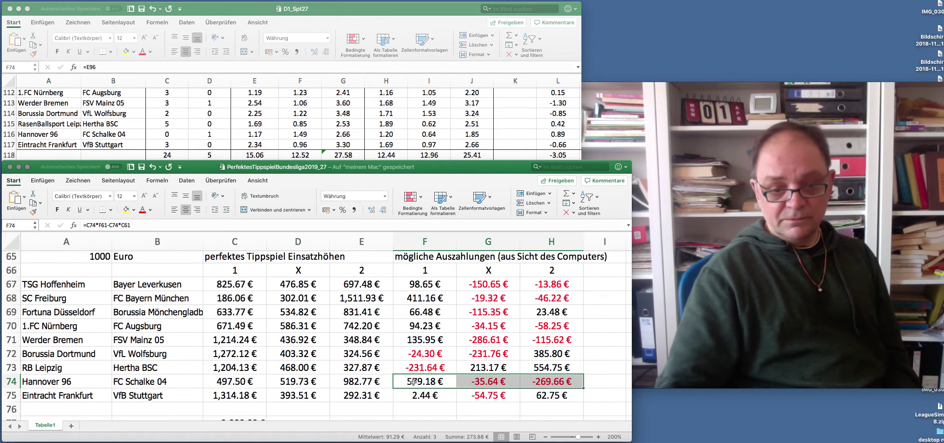
pyautogui.click(139, 380)
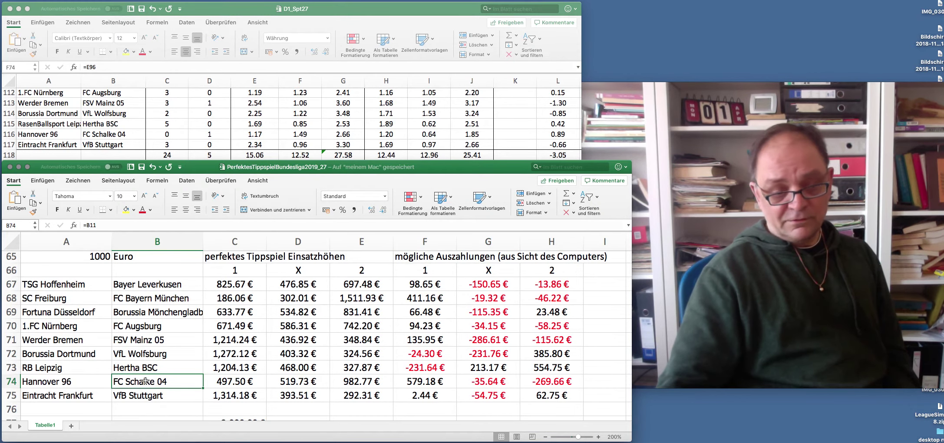
# Relate the 1.FC Nürnberg–FC Augsburg pairing in A70:B70 to FC Schalke 04 in B74 and its away-win payout in H74
pyautogui.click(58, 325)
pyautogui.click(113, 327)
pyautogui.moveTo(43, 326); pyautogui.dragTo(147, 325)
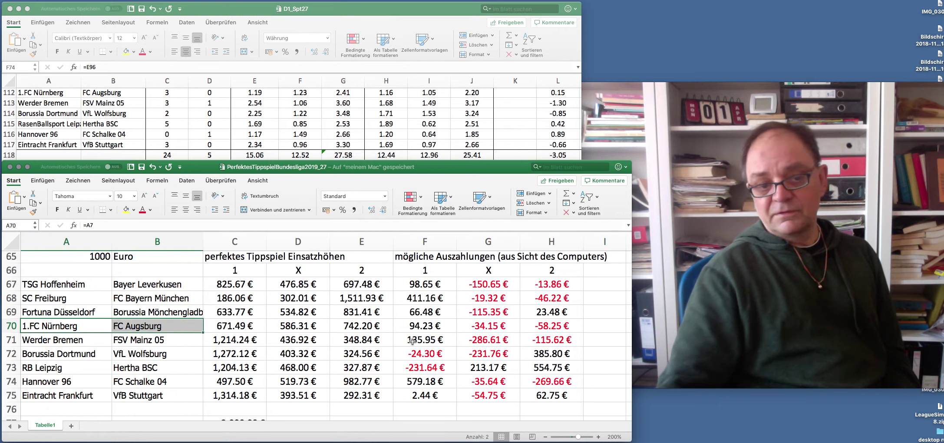
pyautogui.click(150, 382)
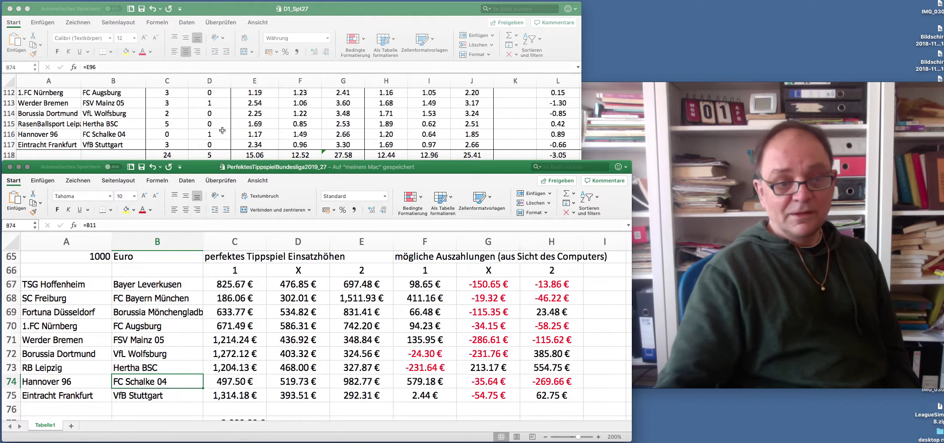
pyautogui.click(545, 382)
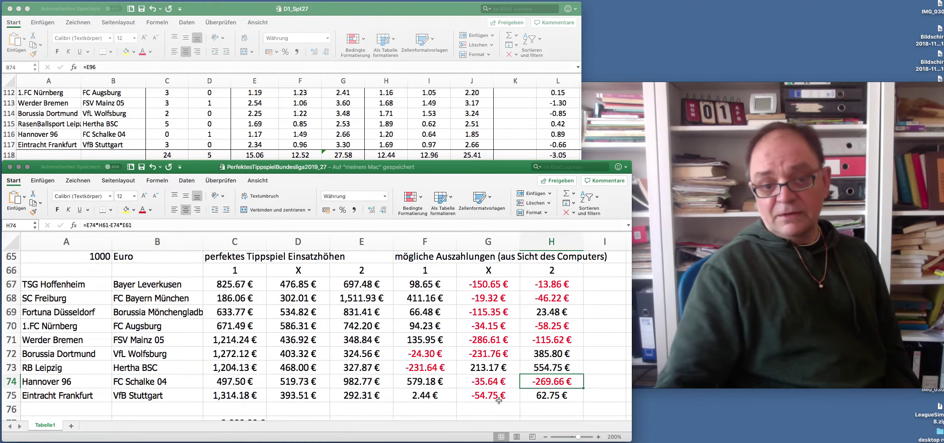
# Examine the Eintracht Frankfurt home-win payout in F75, the match results and the payouts list down to its total in C101
pyautogui.click(416, 396)
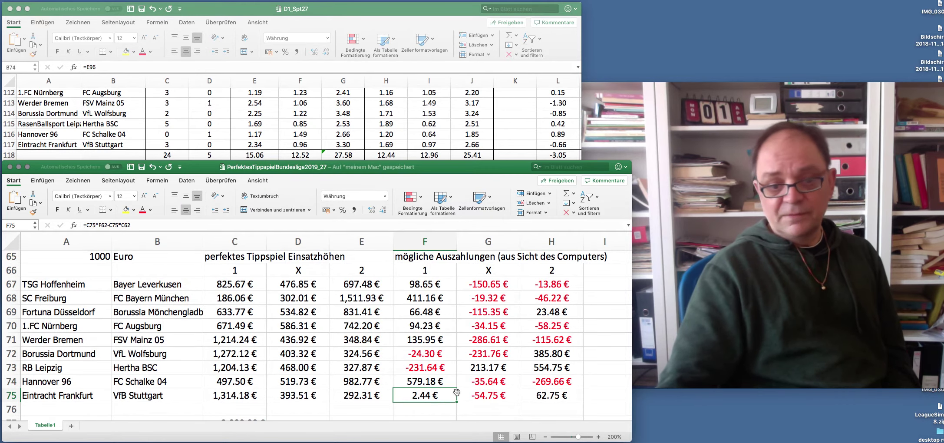
pyautogui.scroll(-3, 457, 395)
pyautogui.scroll(-8, 457, 395)
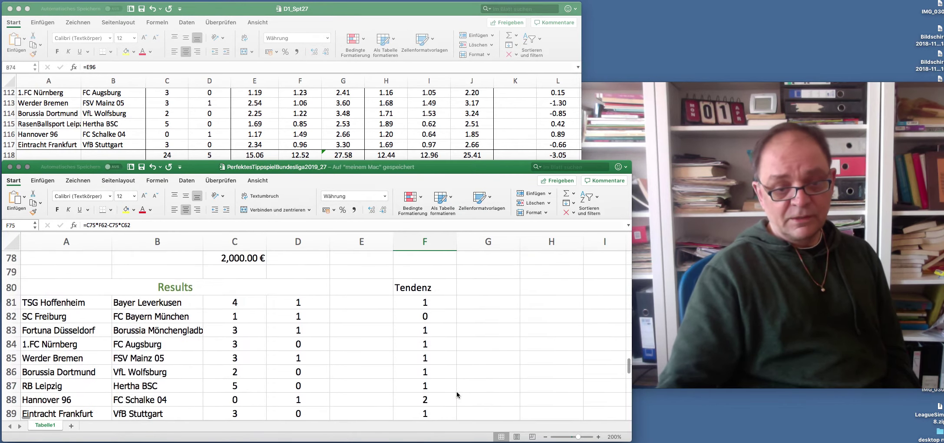
pyautogui.scroll(-8, 457, 395)
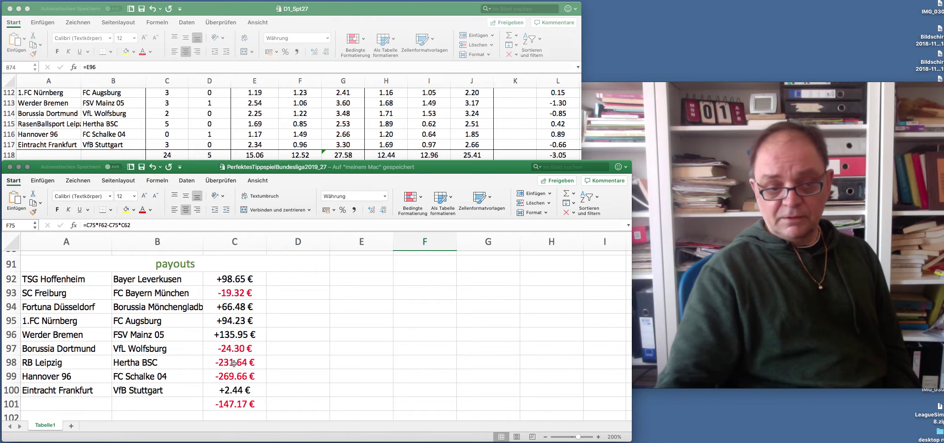
pyautogui.moveTo(233, 363); pyautogui.dragTo(232, 373)
pyautogui.click(236, 404)
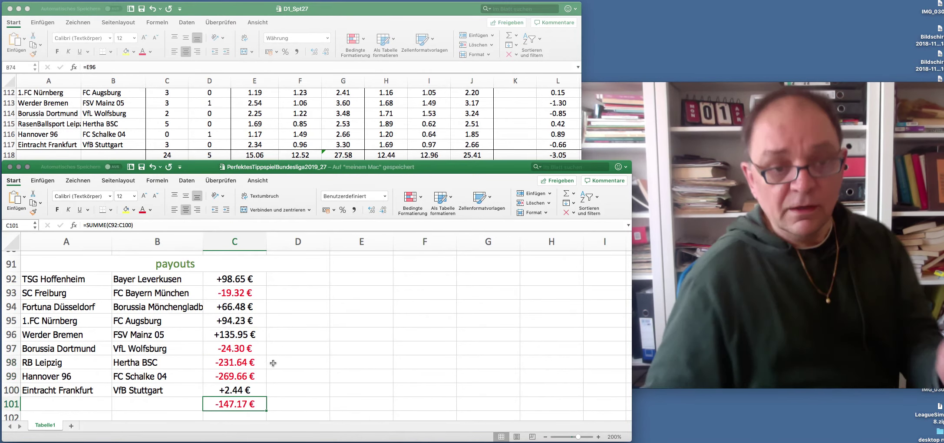
# Enter -147.17 € for matchday 27 in B21 of PerfektesTippspielSaisonbilanz2019, save the workbook and check the running balance in C21
pyautogui.click(165, 0)
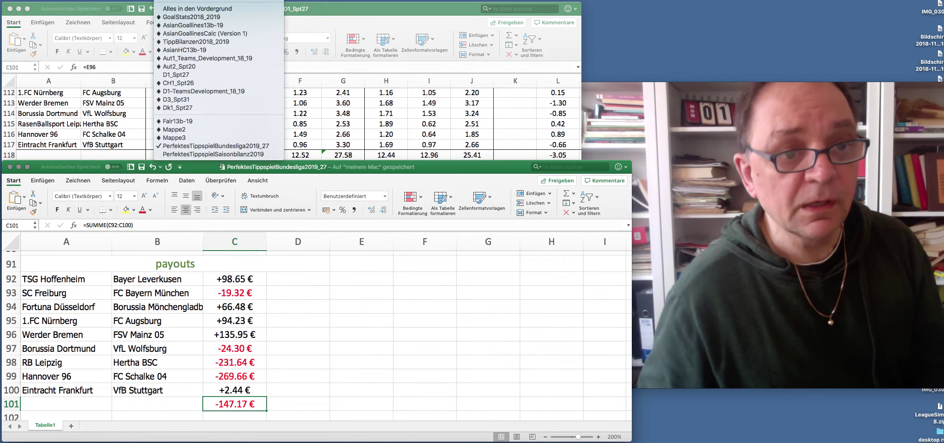
pyautogui.click(259, 155)
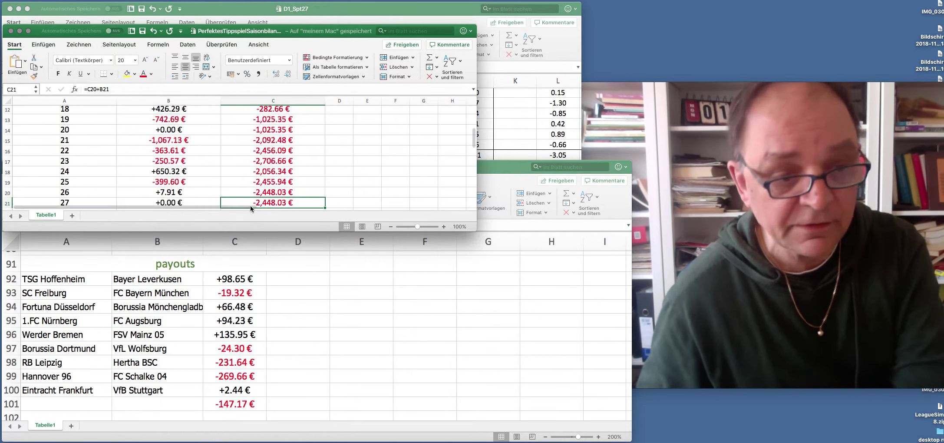
pyautogui.click(215, 203)
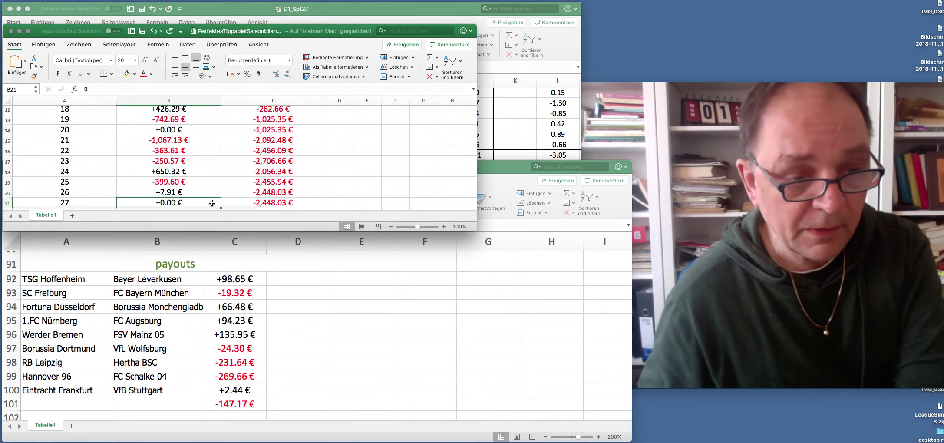
pyautogui.write('-1')
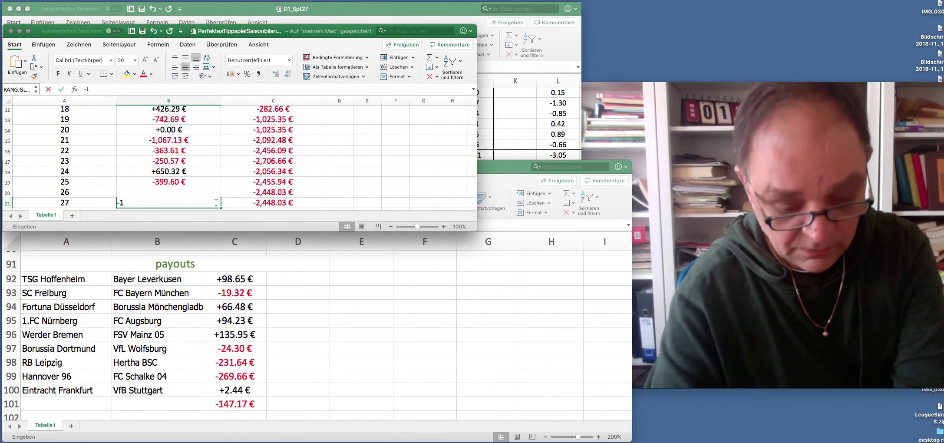
pyautogui.write('47.17 €')
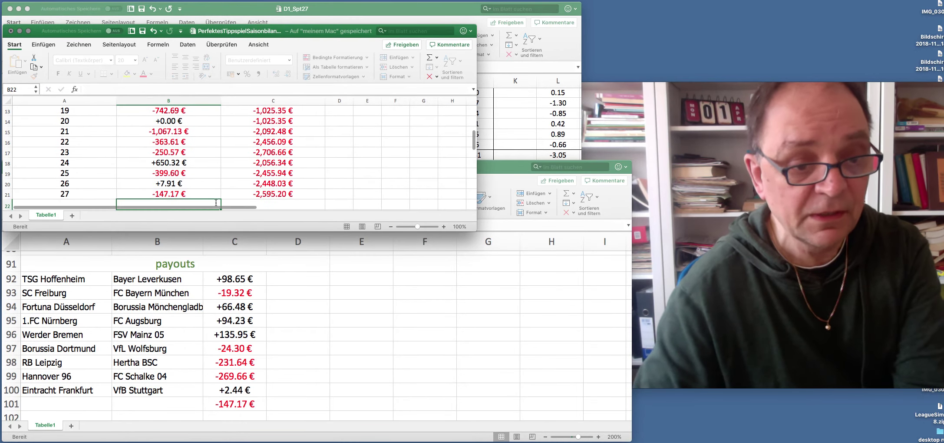
pyautogui.press('Up')
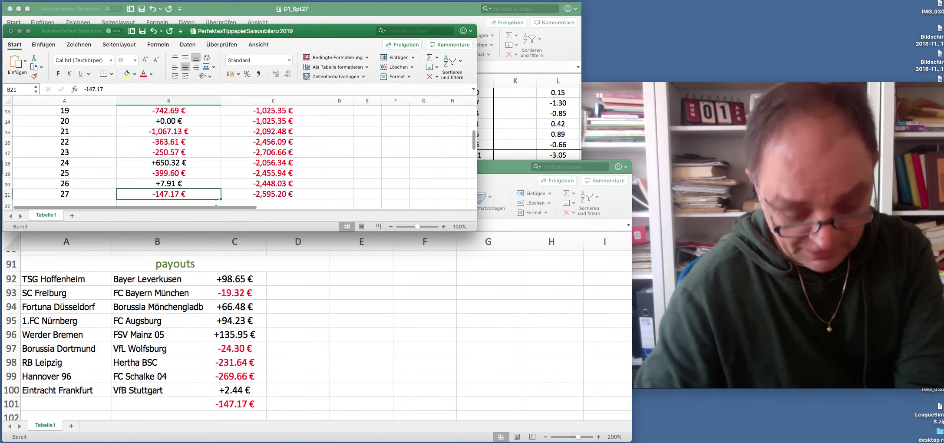
pyautogui.press('super+s')
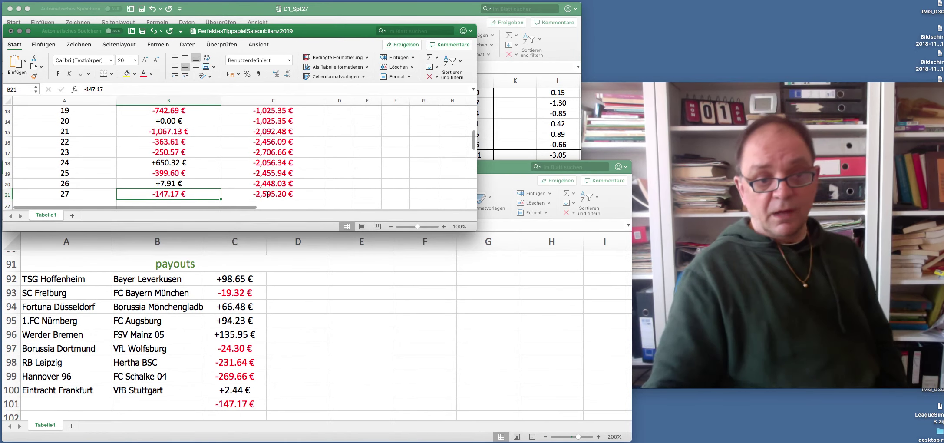
pyautogui.click(267, 195)
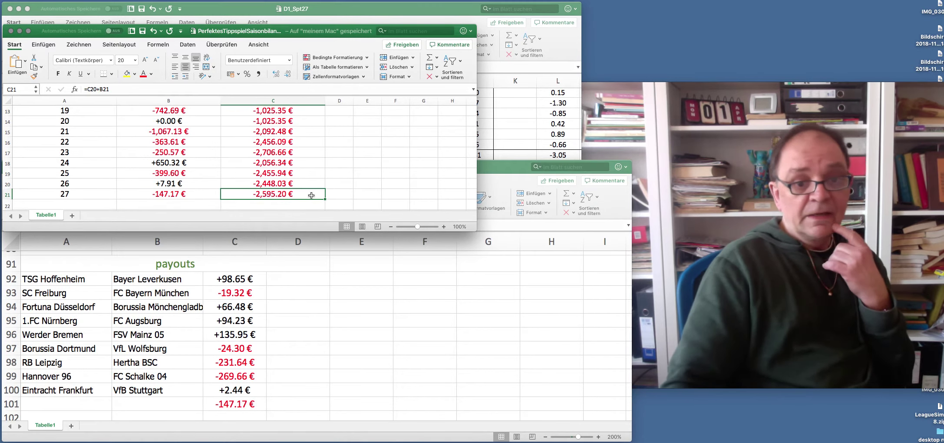
pyautogui.click(344, 193)
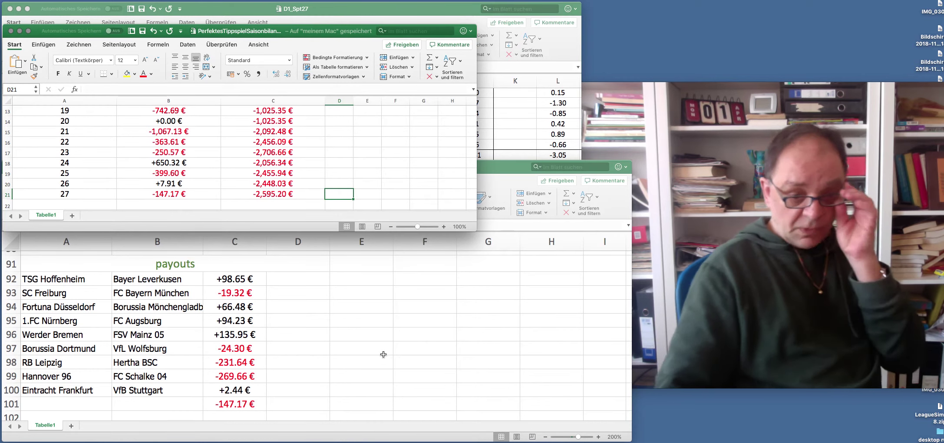
# Return to PerfektesTippspielBundesliga2019_27 and examine the TSG Hoffenheim payout in C92 and the SC Freiburg payout in C93
pyautogui.click(229, 277)
pyautogui.click(231, 278)
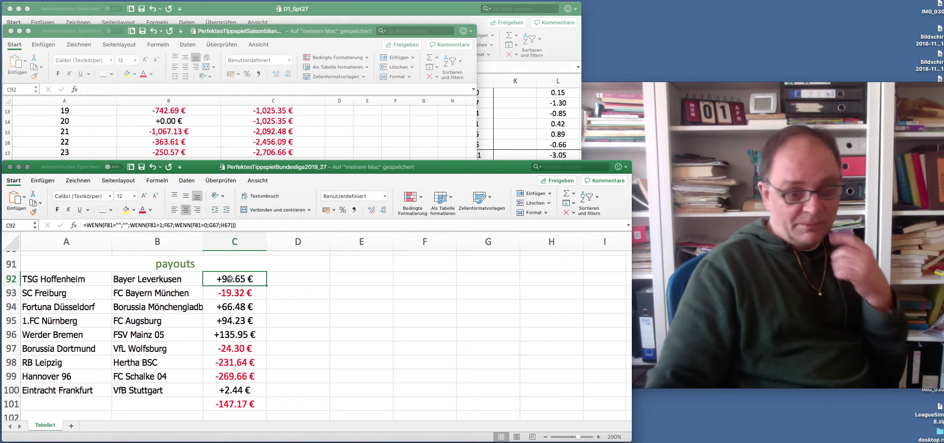
pyautogui.click(236, 292)
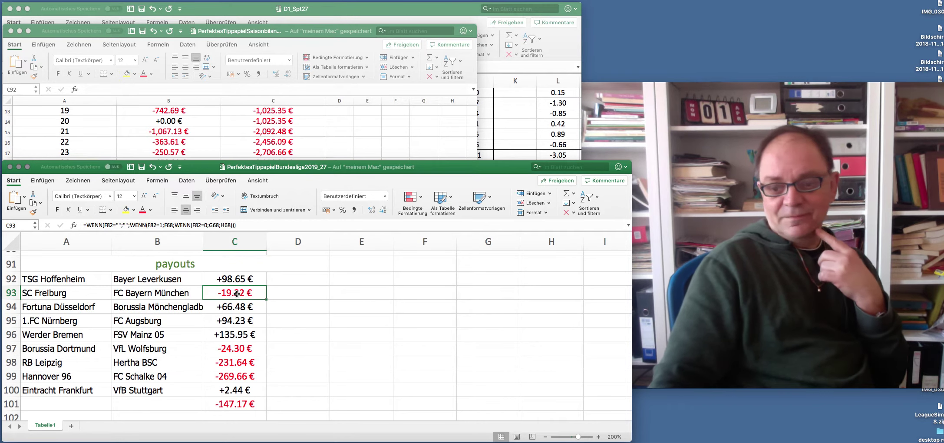
# Compare the home and away should-goals in D1_Spt27 for Fortuna Düsseldorf in H111:I111 and SC Freiburg in H110:I110
pyautogui.click(534, 115)
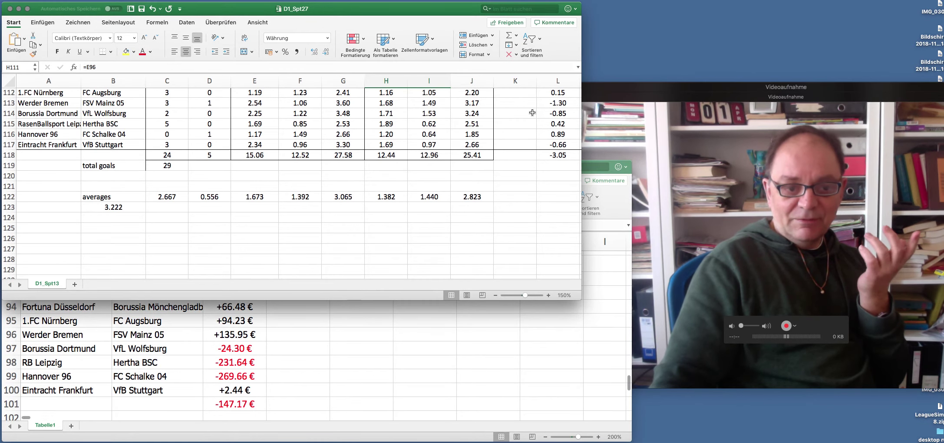
pyautogui.scroll(4, 477, 144)
pyautogui.moveTo(381, 155); pyautogui.dragTo(424, 155)
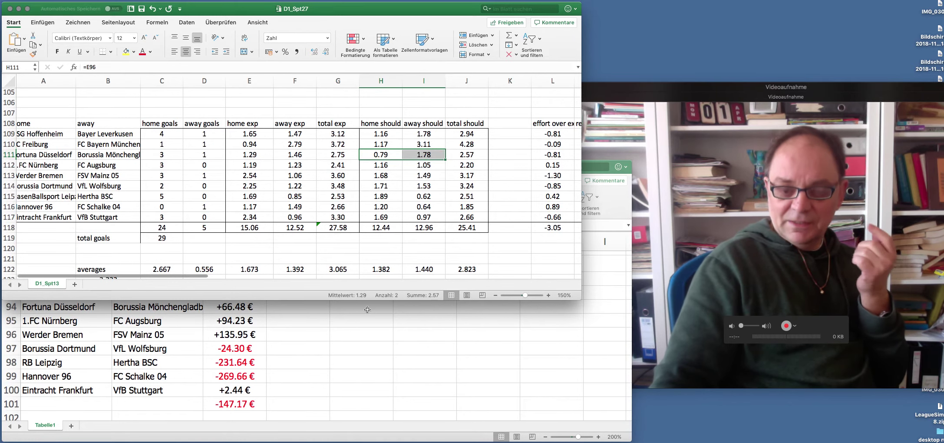
pyautogui.moveTo(385, 144); pyautogui.dragTo(412, 145)
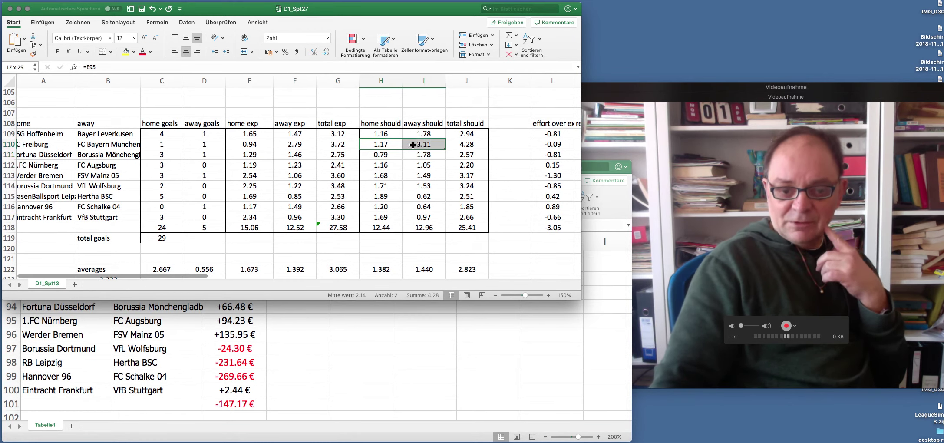
pyautogui.click(538, 145)
pyautogui.moveTo(546, 145); pyautogui.dragTo(410, 144)
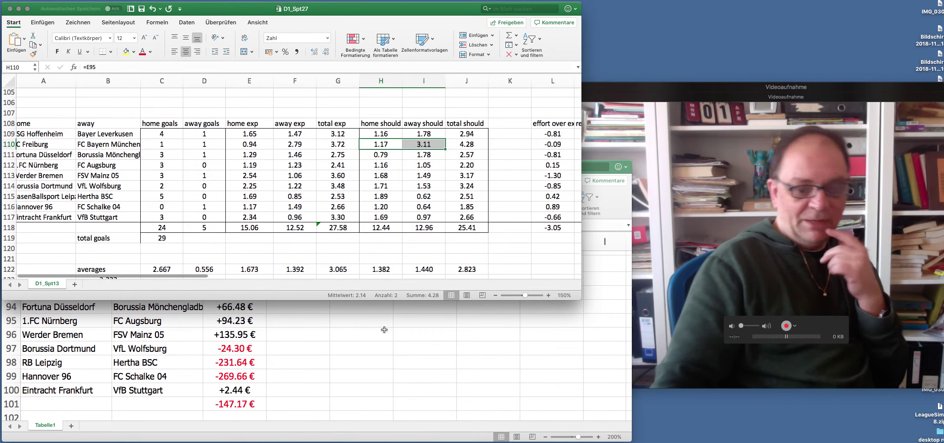
# Go through the first three match payouts in C92, C93 and C94 of PerfektesTippspielBundesliga2019_27
pyautogui.click(419, 378)
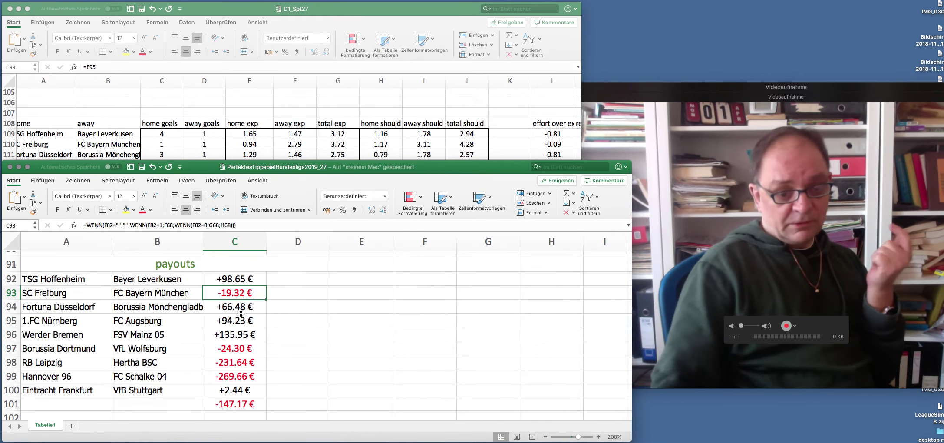
pyautogui.click(234, 279)
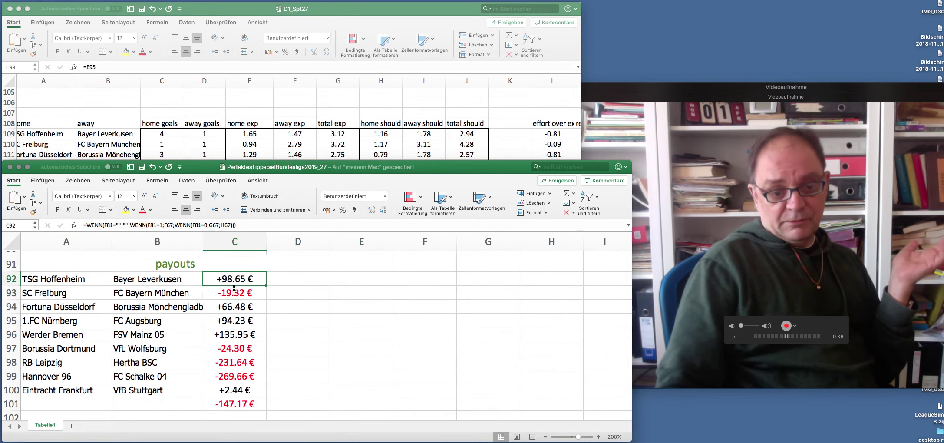
pyautogui.click(231, 293)
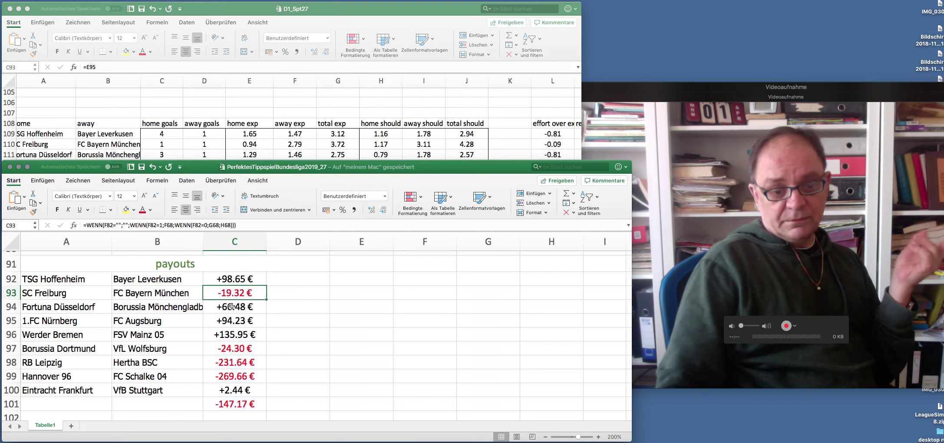
pyautogui.click(231, 307)
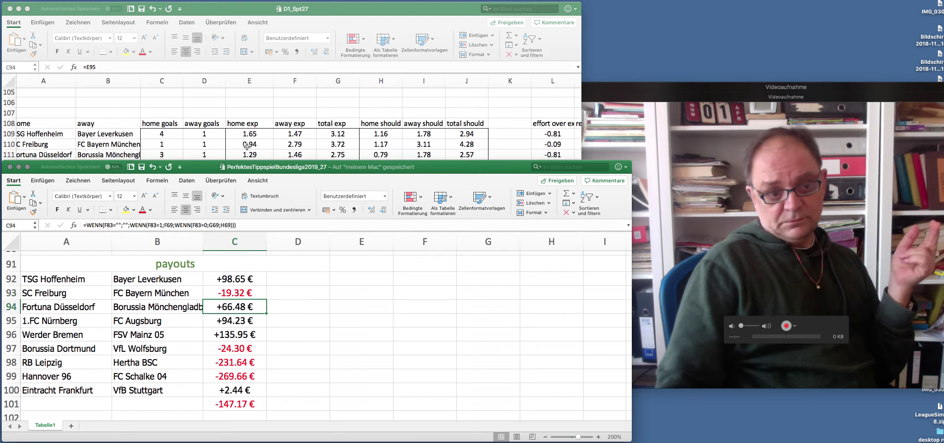
# Compare the possible payouts in rows 67–75 with the match results in rows 81–89 and the actual payouts in C92:C101
pyautogui.scroll(-4, 247, 147)
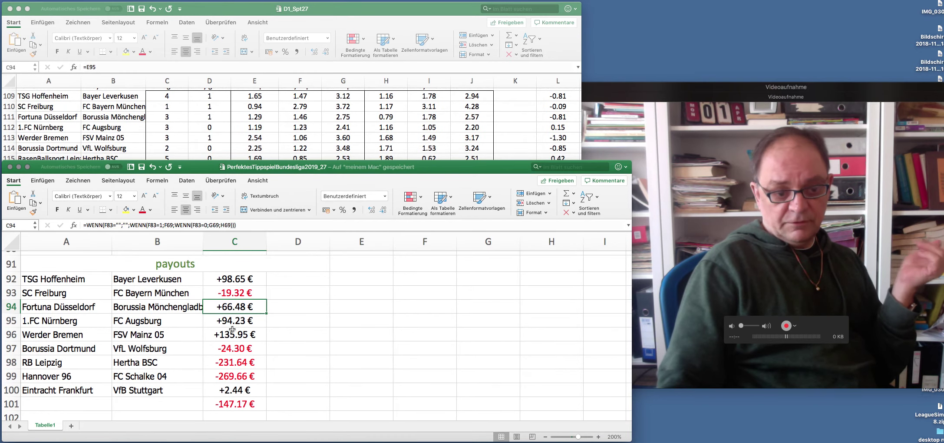
pyautogui.scroll(10, 232, 330)
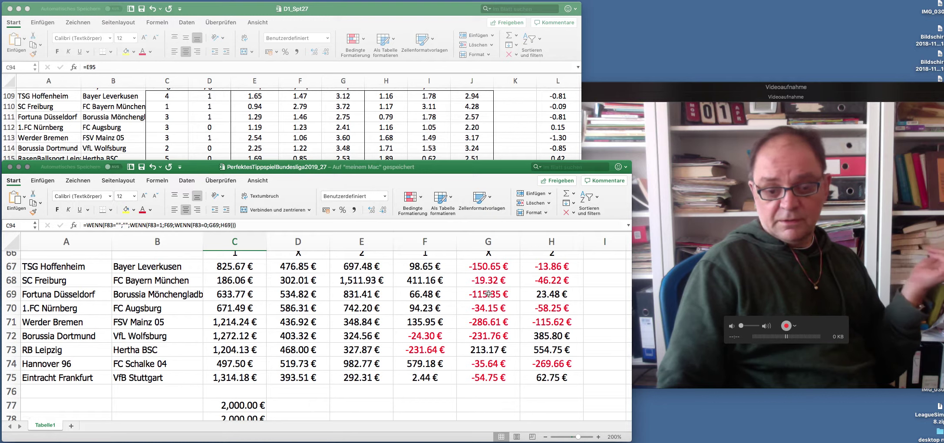
pyautogui.scroll(-6, 488, 294)
pyautogui.scroll(1, 488, 295)
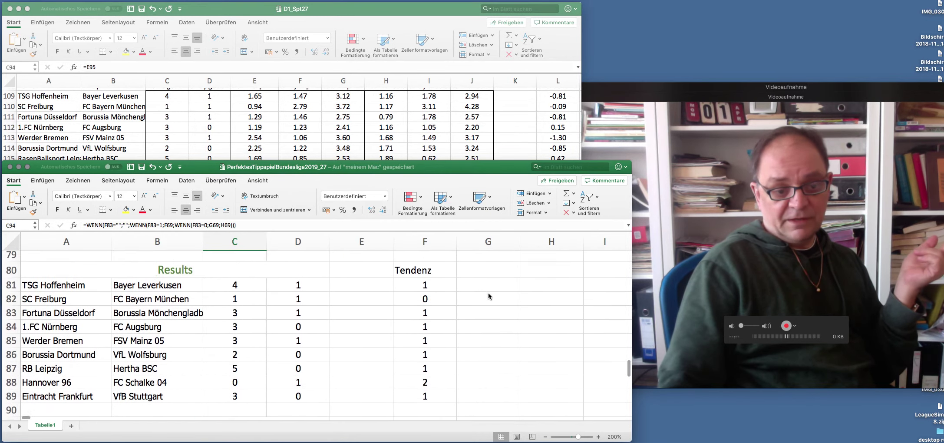
pyautogui.scroll(-3, 489, 296)
pyautogui.scroll(-2, 488, 297)
pyautogui.scroll(1, 489, 296)
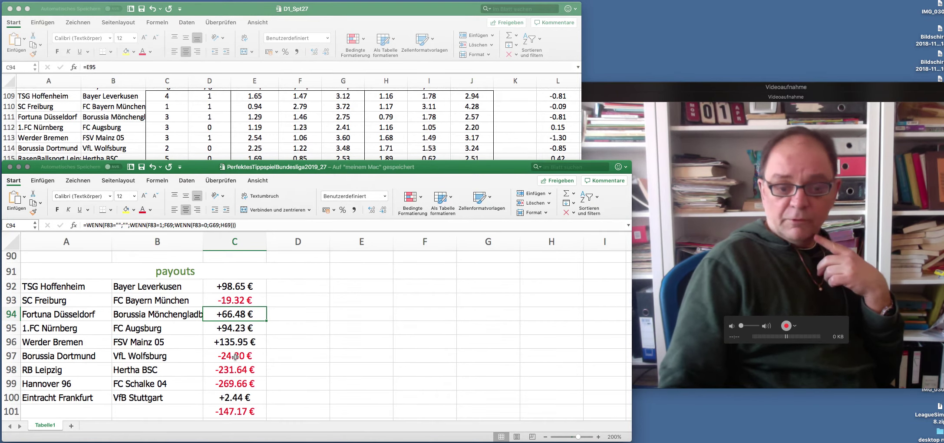
pyautogui.scroll(10, 386, 333)
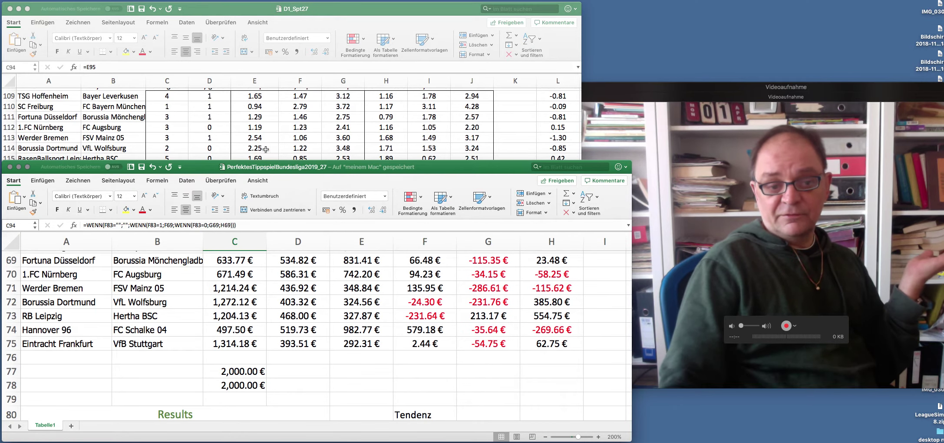
pyautogui.scroll(-6, 474, 343)
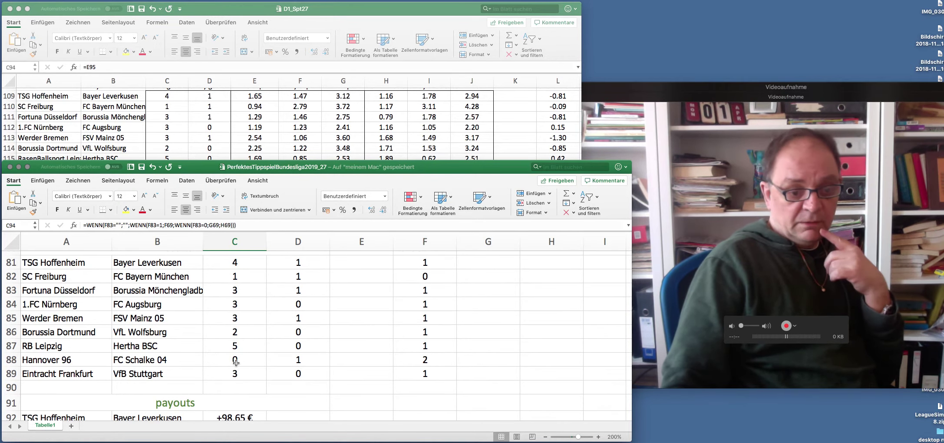
pyautogui.scroll(-6, 240, 360)
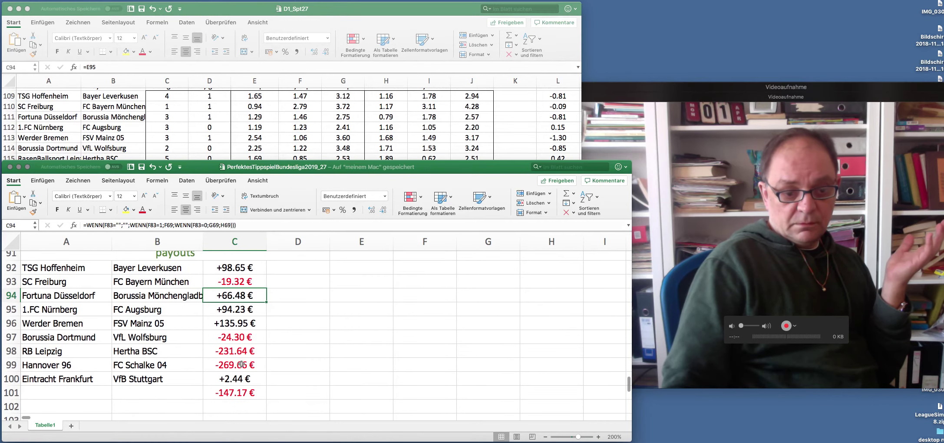
pyautogui.scroll(6, 280, 339)
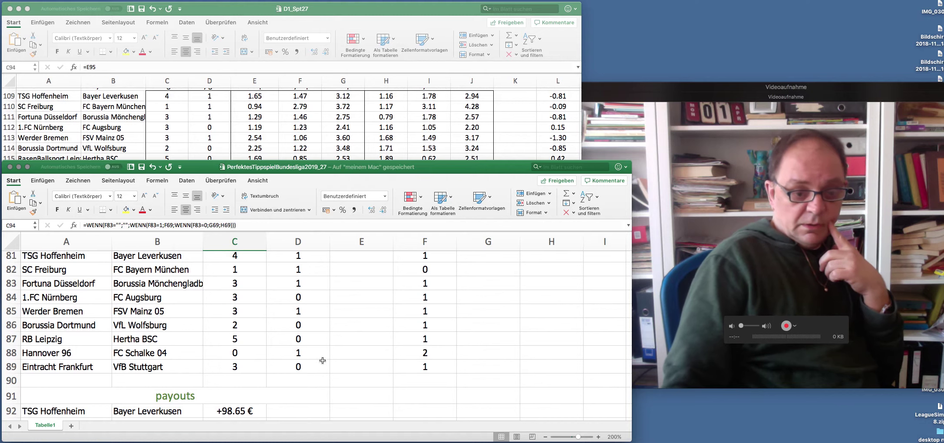
pyautogui.scroll(-7, 234, 367)
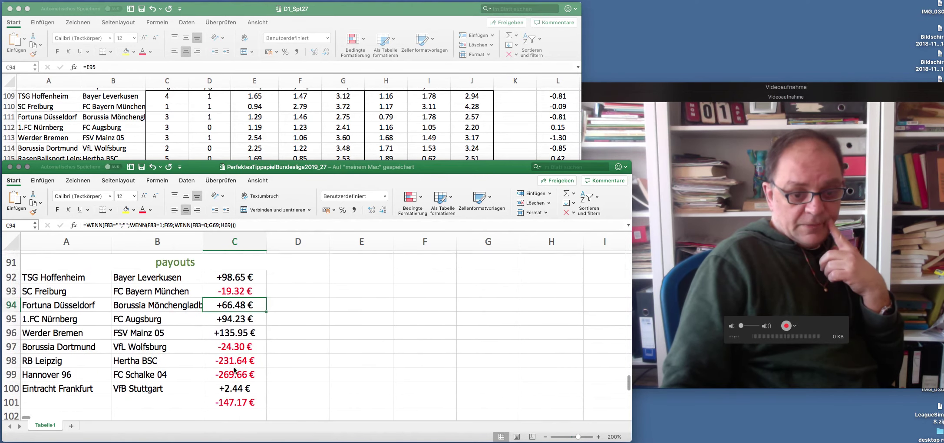
# Examine the Eintracht Frankfurt–VfB Stuttgart payouts for all three outcomes in F75:H75, then return to the match results
pyautogui.scroll(15, 234, 371)
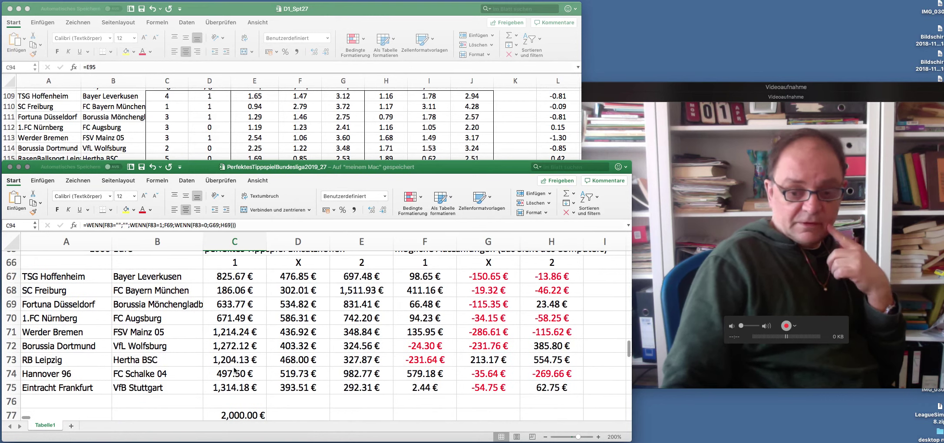
pyautogui.moveTo(425, 388); pyautogui.dragTo(542, 386)
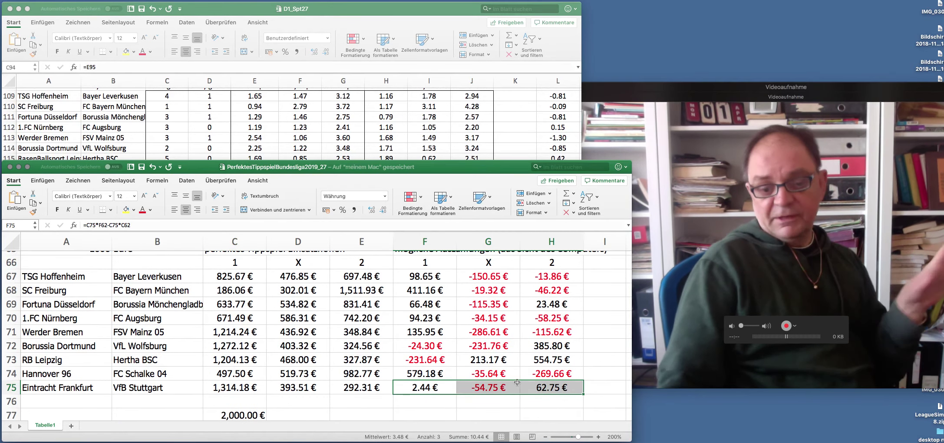
pyautogui.scroll(-8, 461, 370)
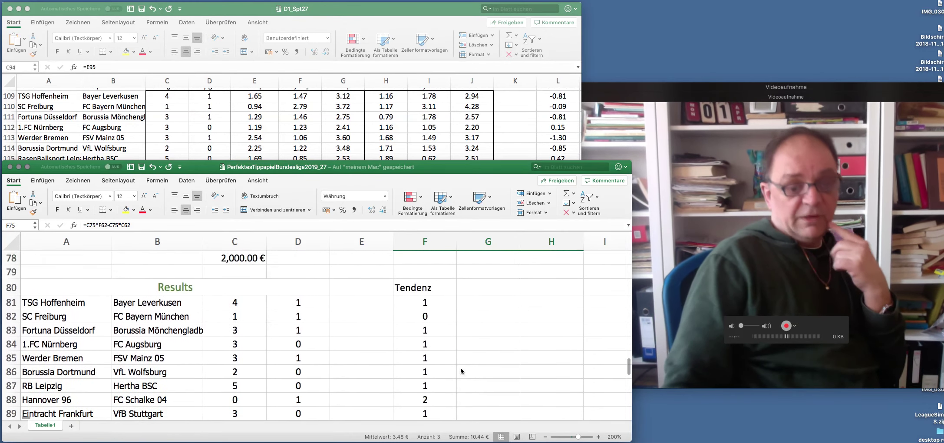
# Look through the match results in rows 81–89 and the payouts in C92:C101
pyautogui.scroll(1, 461, 370)
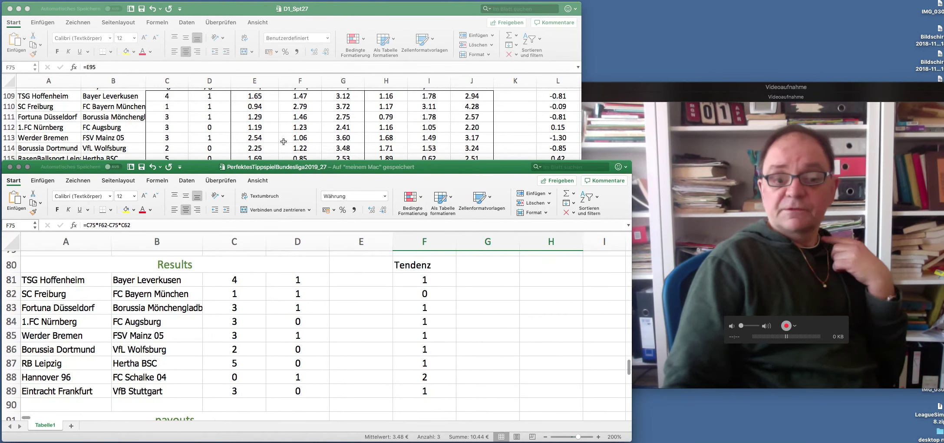
pyautogui.scroll(-10, 350, 268)
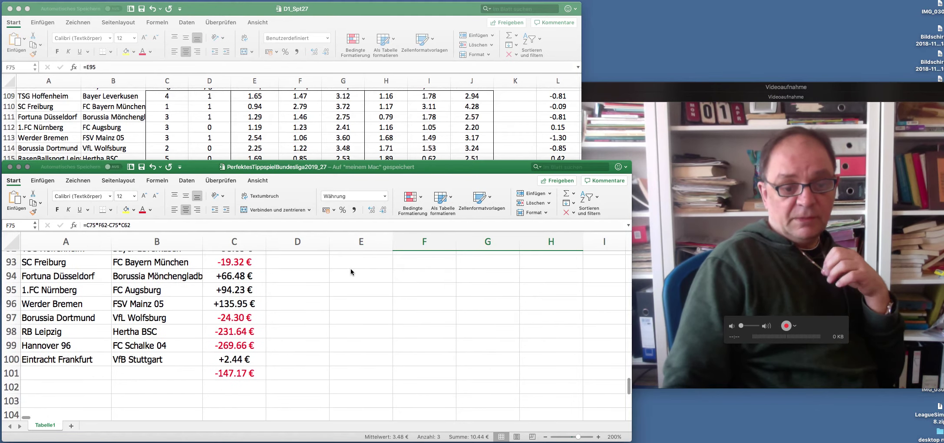
pyautogui.scroll(2, 361, 300)
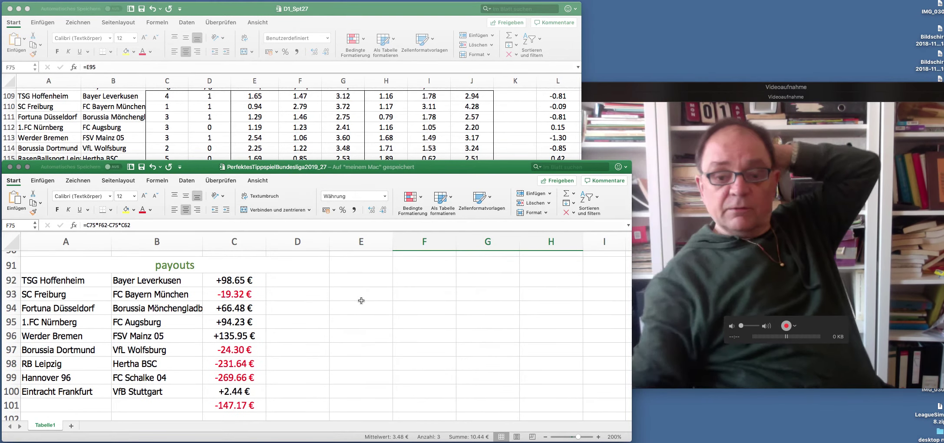
pyautogui.click(650, 85)
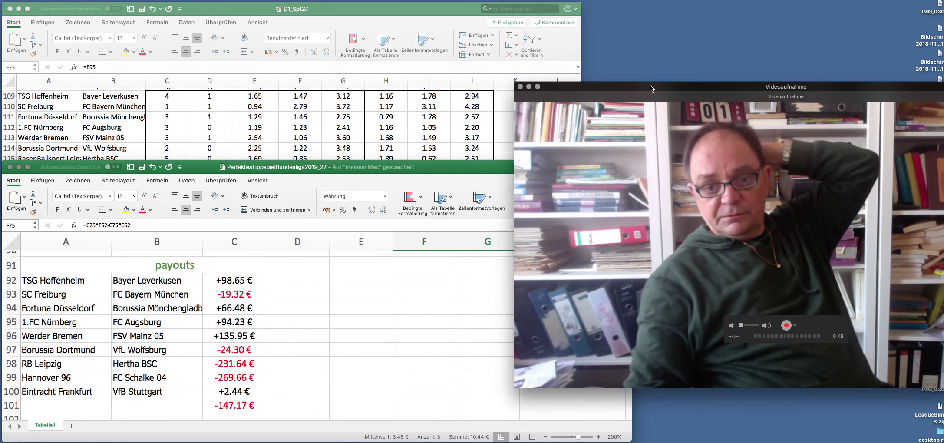
pyautogui.moveTo(650, 85); pyautogui.dragTo(644, 89)
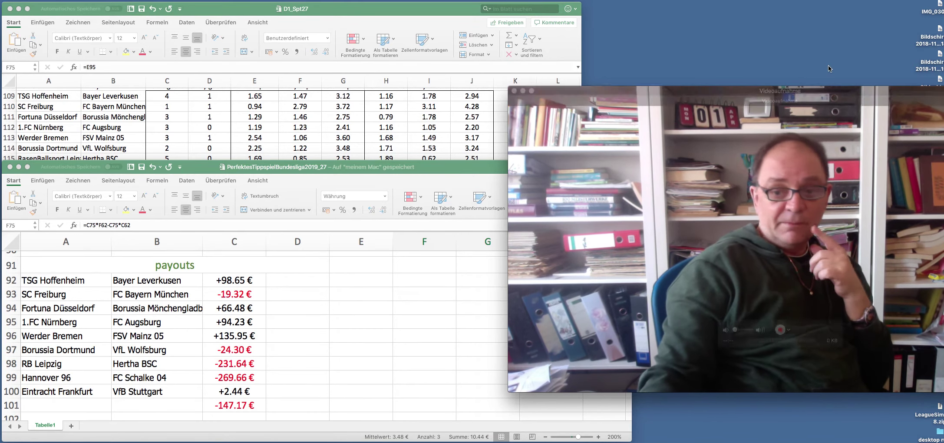
pyautogui.moveTo(780, 90)
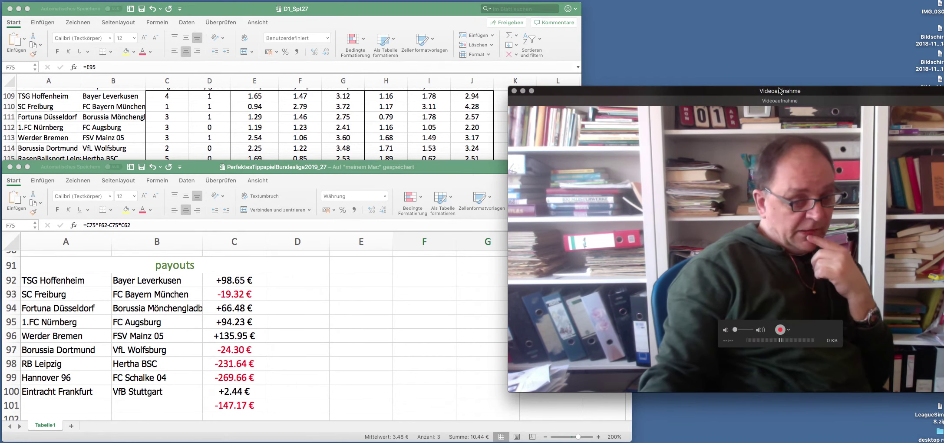
pyautogui.moveTo(780, 90); pyautogui.dragTo(672, 137)
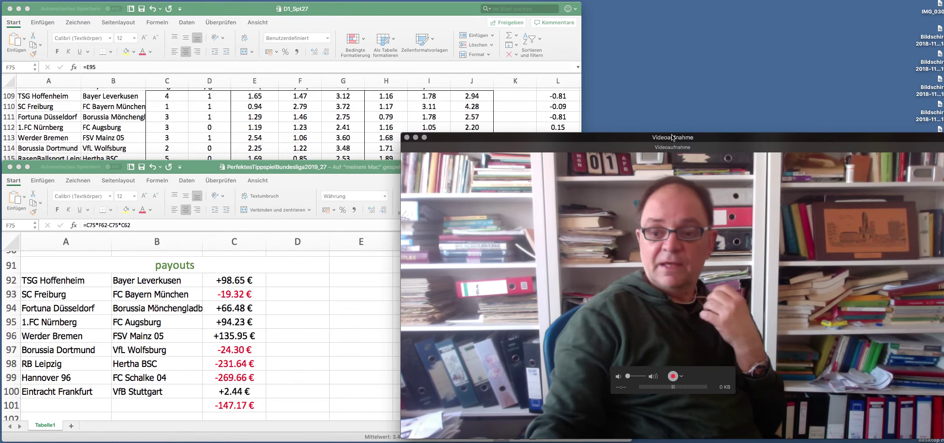
pyautogui.moveTo(672, 137); pyautogui.dragTo(716, 139)
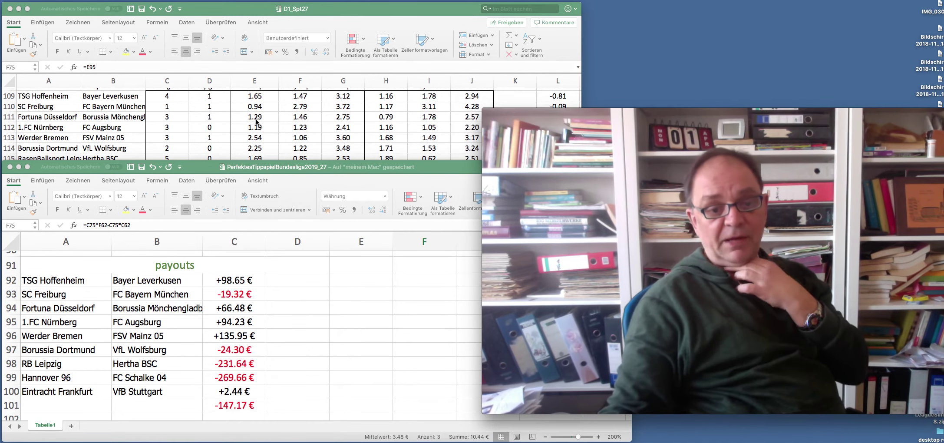
pyautogui.click(256, 122)
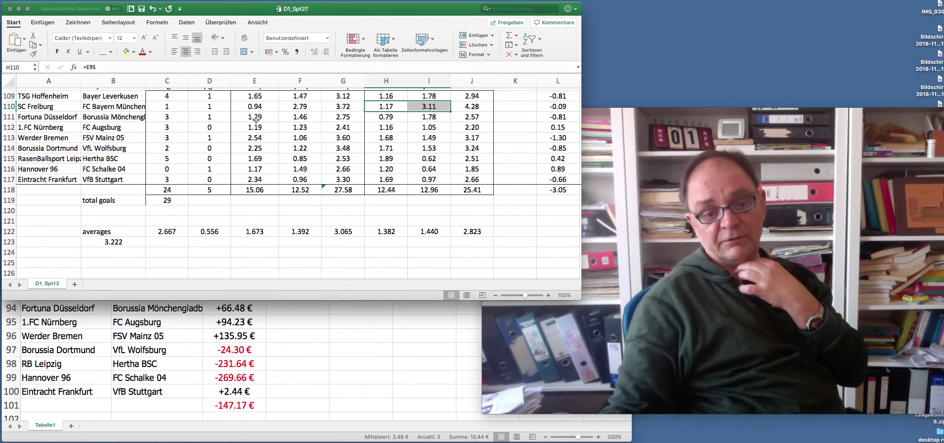
pyautogui.scroll(2, 256, 120)
pyautogui.click(336, 324)
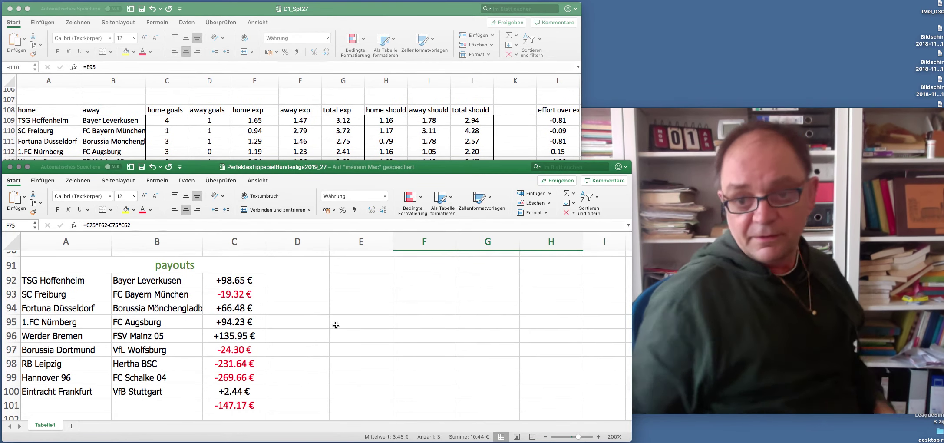
pyautogui.moveTo(649, 107); pyautogui.dragTo(627, 108)
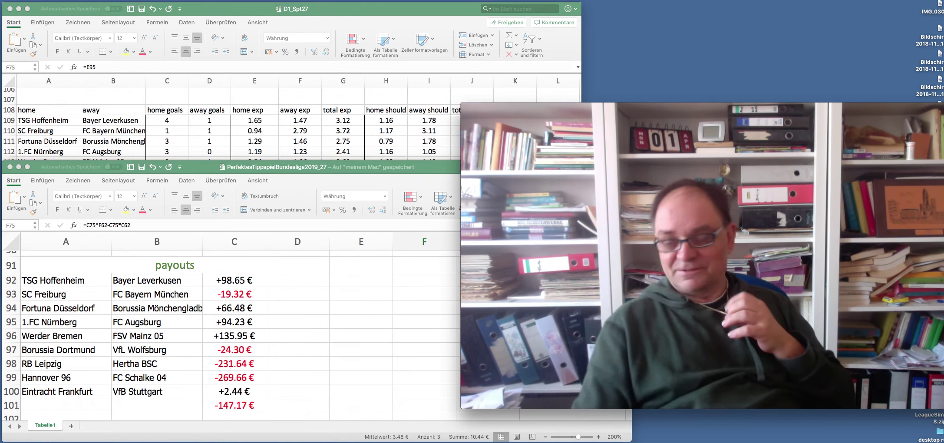
# Compare the expected goals in E109:F110 of D1_Spt27 with the should-goals in H109:I110 for the Hoffenheim and Freiburg matches
pyautogui.click(275, 87)
pyautogui.scroll(15, 309, 123)
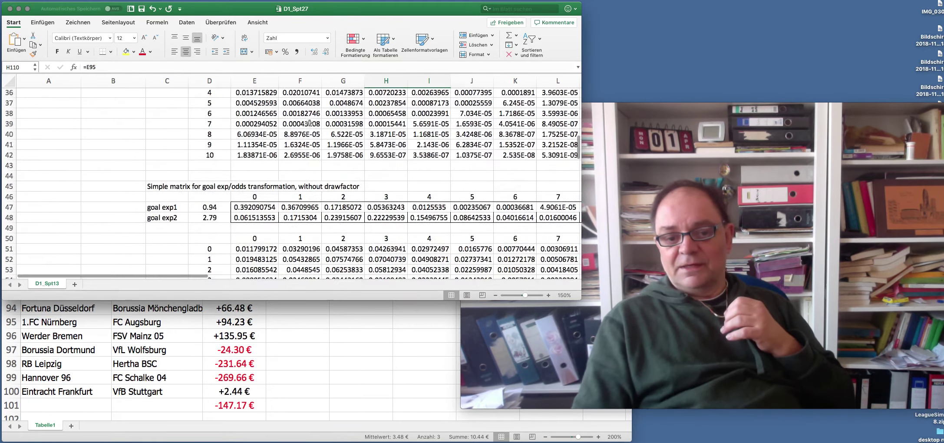
pyautogui.scroll(12, 309, 123)
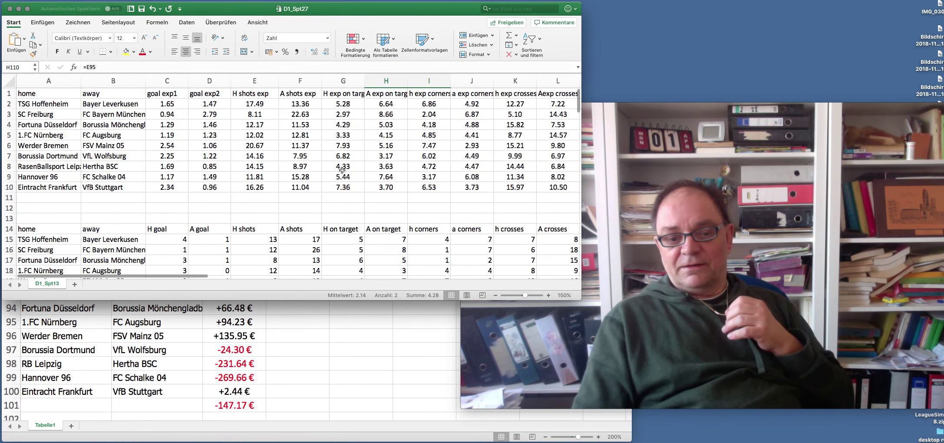
pyautogui.scroll(-20, 342, 170)
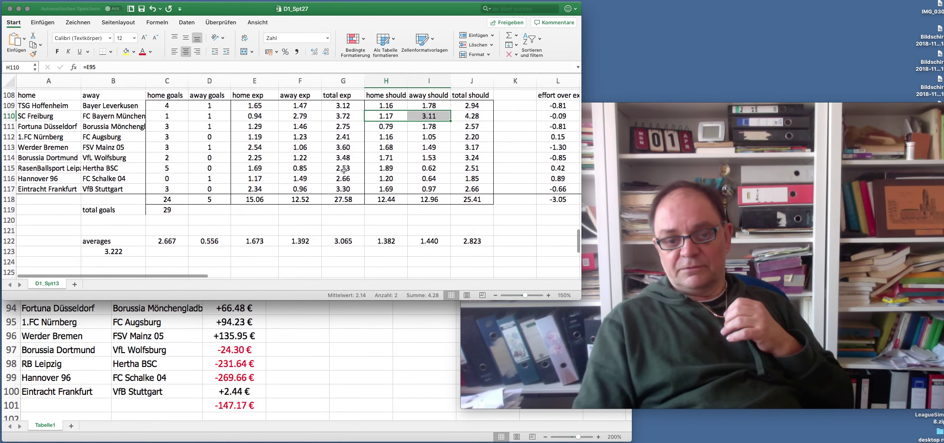
pyautogui.moveTo(252, 106); pyautogui.dragTo(298, 109)
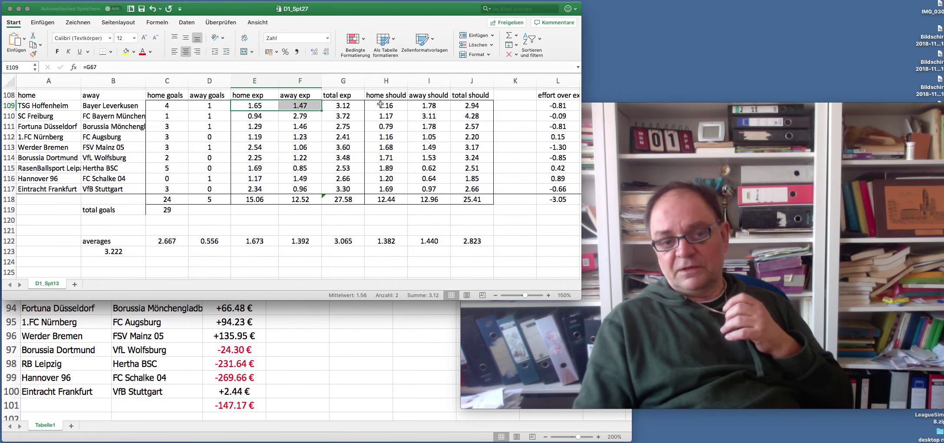
pyautogui.moveTo(380, 105); pyautogui.dragTo(413, 105)
pyautogui.moveTo(247, 107); pyautogui.dragTo(306, 107)
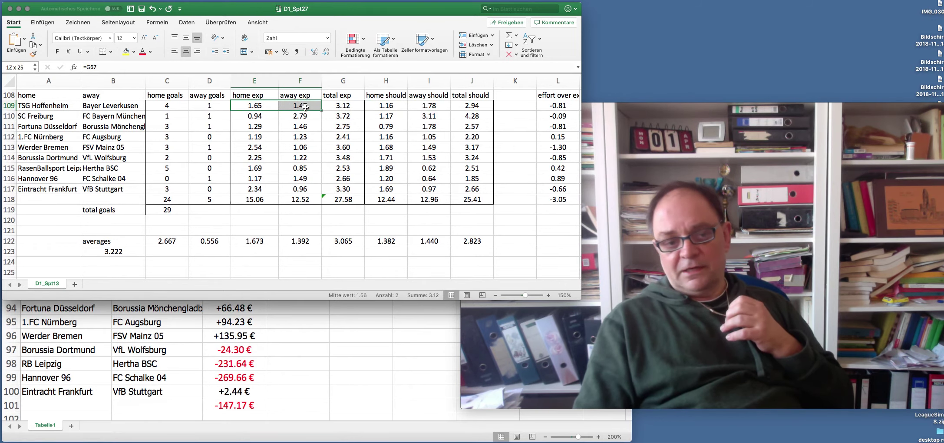
pyautogui.moveTo(382, 107); pyautogui.dragTo(425, 107)
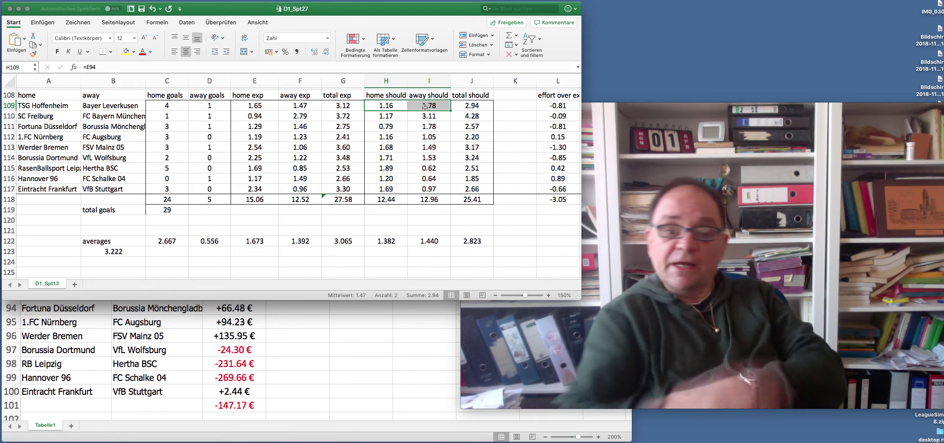
pyautogui.moveTo(260, 108); pyautogui.dragTo(313, 117)
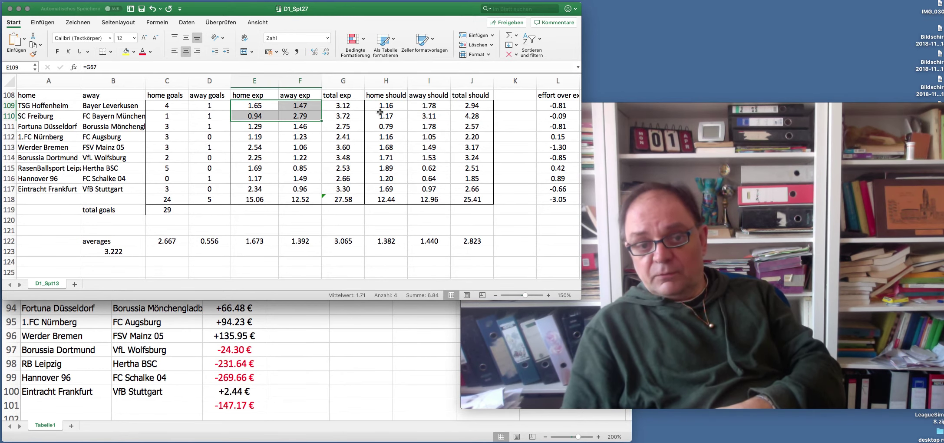
pyautogui.moveTo(388, 108); pyautogui.dragTo(427, 118)
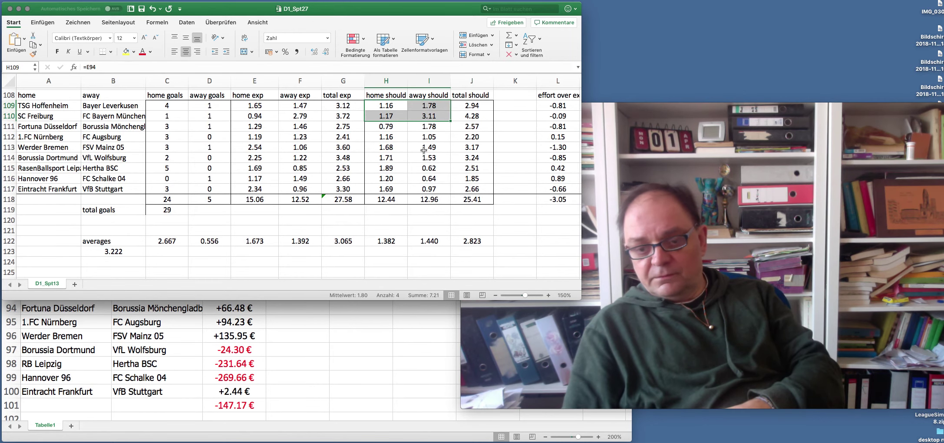
# Examine the home and away shots in E15:F15 for TSG Hoffenheim against Bayer Leverkusen
pyautogui.scroll(20, 423, 149)
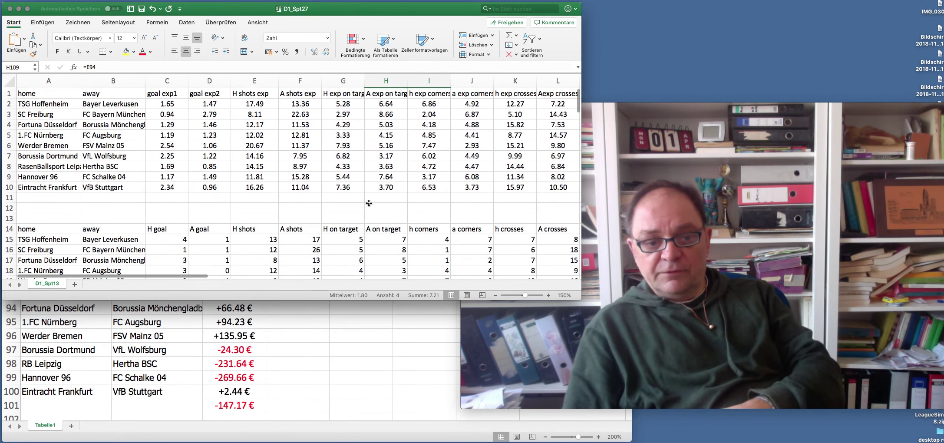
pyautogui.scroll(-4, 369, 202)
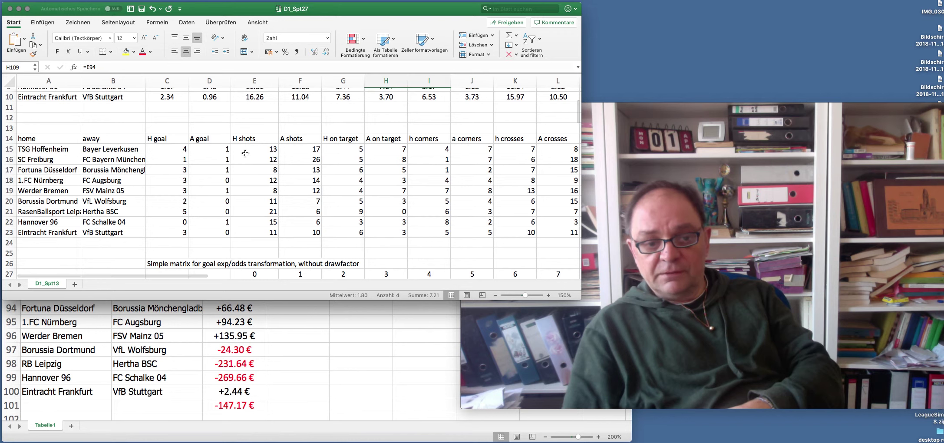
pyautogui.moveTo(271, 149); pyautogui.dragTo(487, 151)
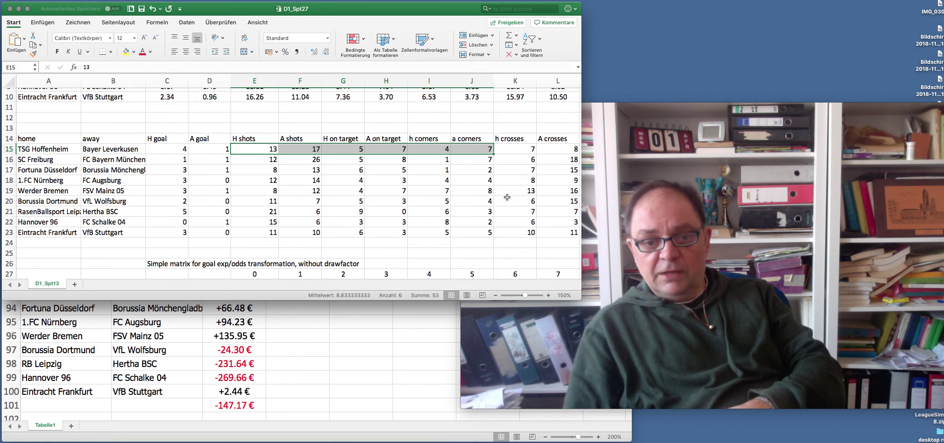
pyautogui.moveTo(248, 148); pyautogui.dragTo(294, 148)
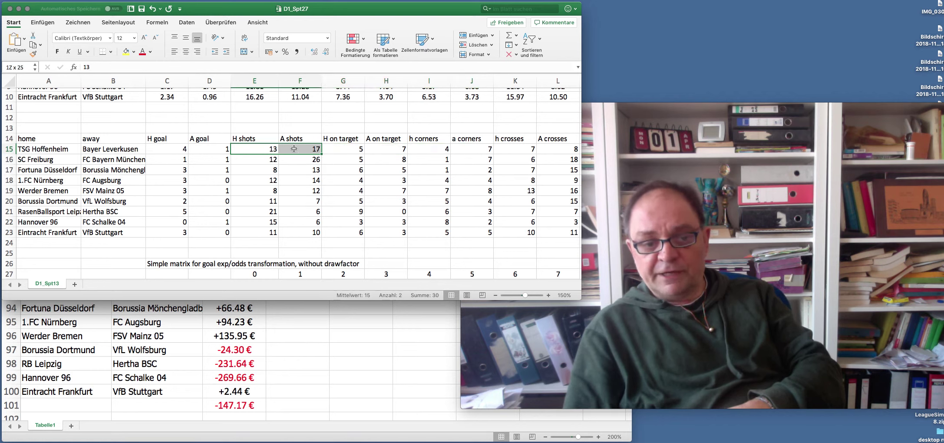
pyautogui.click(257, 152)
pyautogui.click(304, 150)
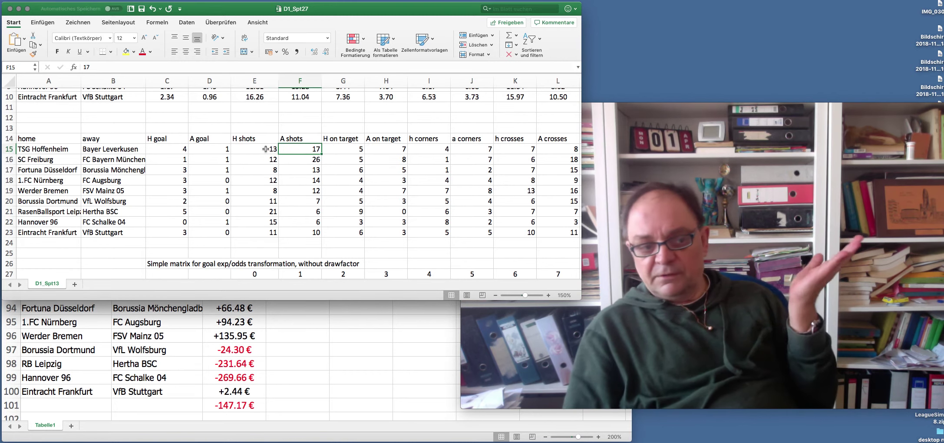
# Go through the Hoffenheim match's remaining statistics, including crosses in K15:L15, home possession in M15 and home tackles in N15
pyautogui.moveTo(266, 149); pyautogui.dragTo(558, 149)
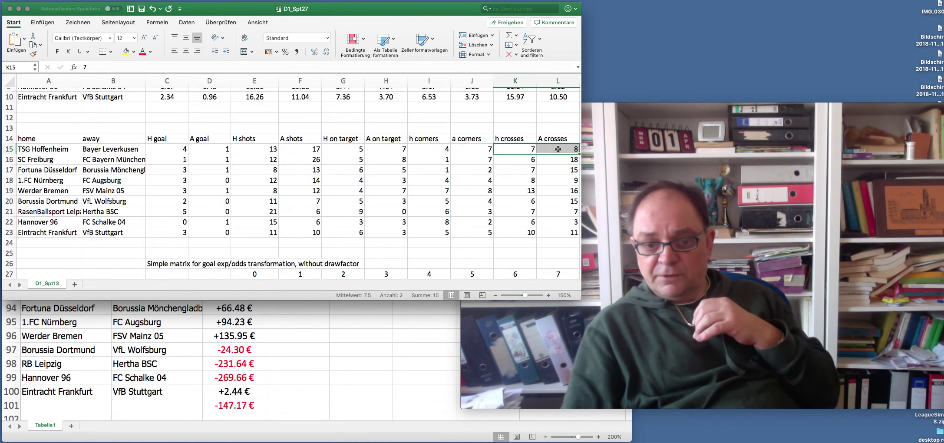
pyautogui.hscroll(6, 558, 149)
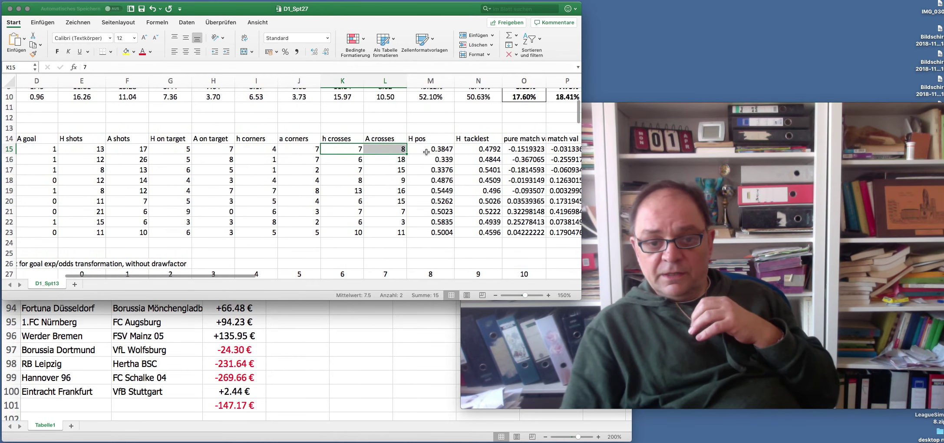
pyautogui.click(425, 148)
pyautogui.click(482, 147)
pyautogui.hscroll(-5, 403, 172)
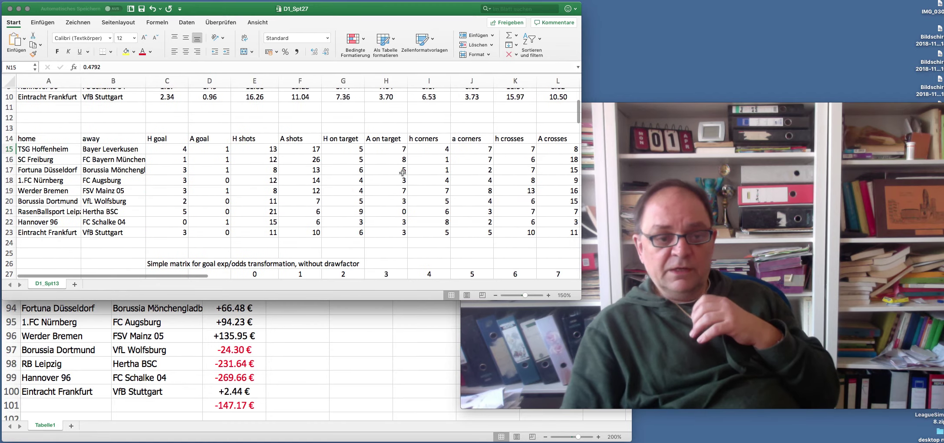
# Return to the goals comparison table and examine Hoffenheim–Leverkusen's home and away should-goals in H109:I109
pyautogui.scroll(-20, 403, 172)
pyautogui.scroll(-10, 403, 172)
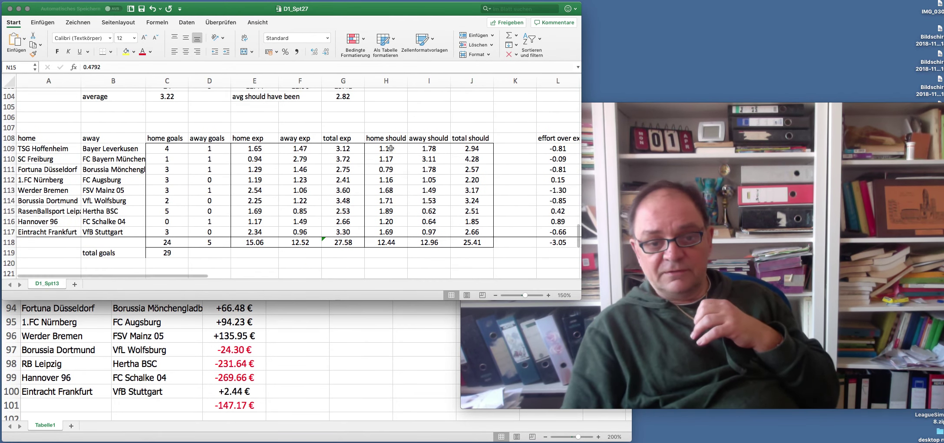
pyautogui.moveTo(384, 149); pyautogui.dragTo(414, 148)
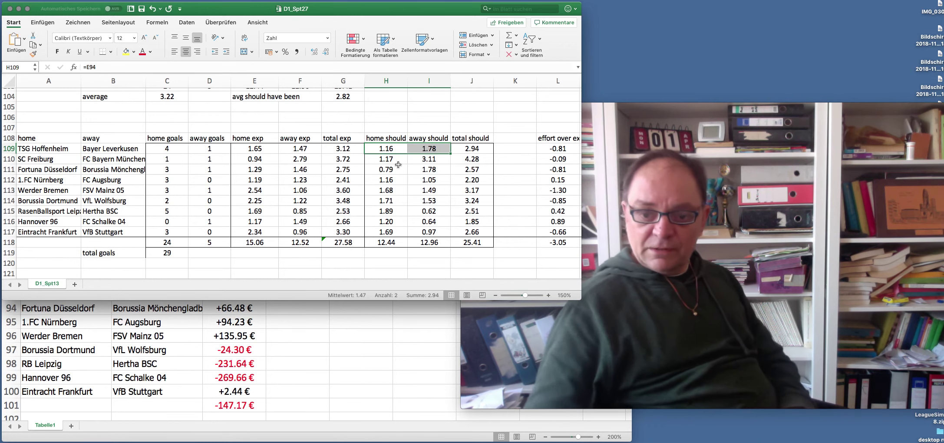
# Move the video window clear of the table and compare Hoffenheim–Leverkusen's actual goals in C109:D109 with the should-goals in H109:I109
pyautogui.doubleClick(676, 108)
pyautogui.moveTo(637, 113); pyautogui.dragTo(618, 141)
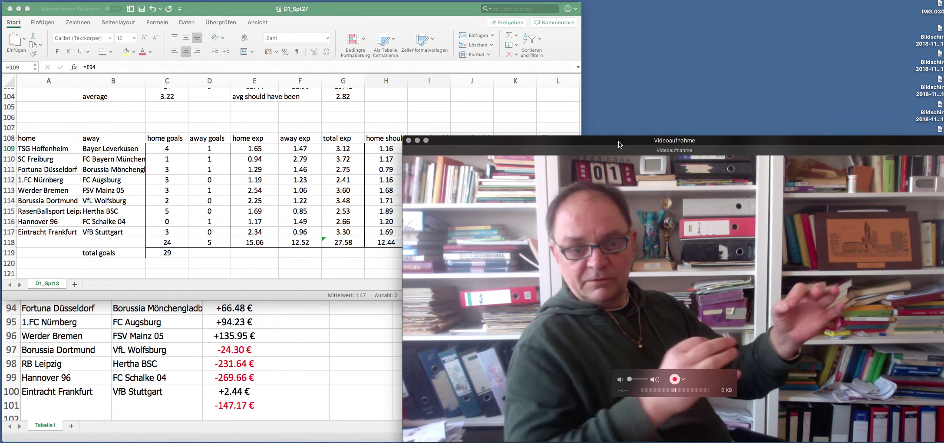
pyautogui.click(412, 38)
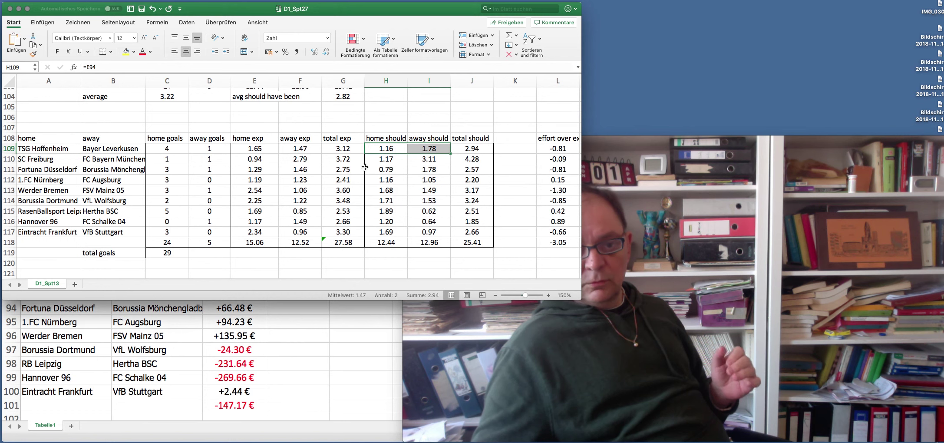
pyautogui.moveTo(377, 149); pyautogui.dragTo(416, 149)
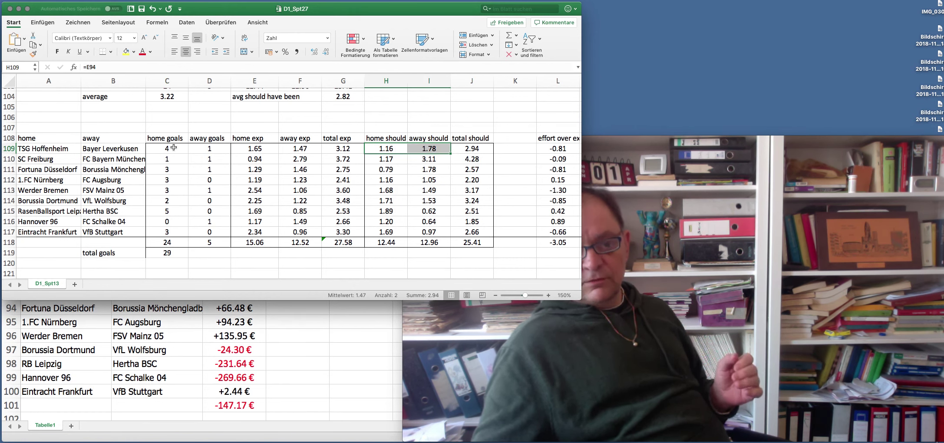
pyautogui.moveTo(174, 147); pyautogui.dragTo(416, 148)
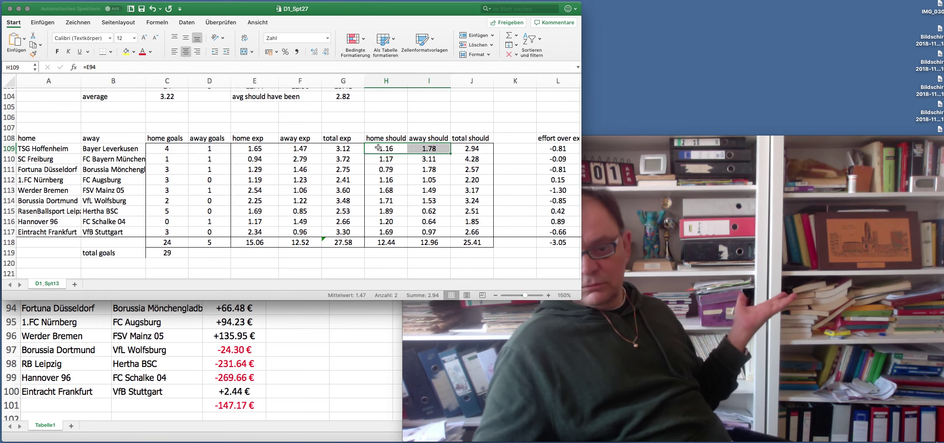
pyautogui.moveTo(707, 146); pyautogui.dragTo(703, 274)
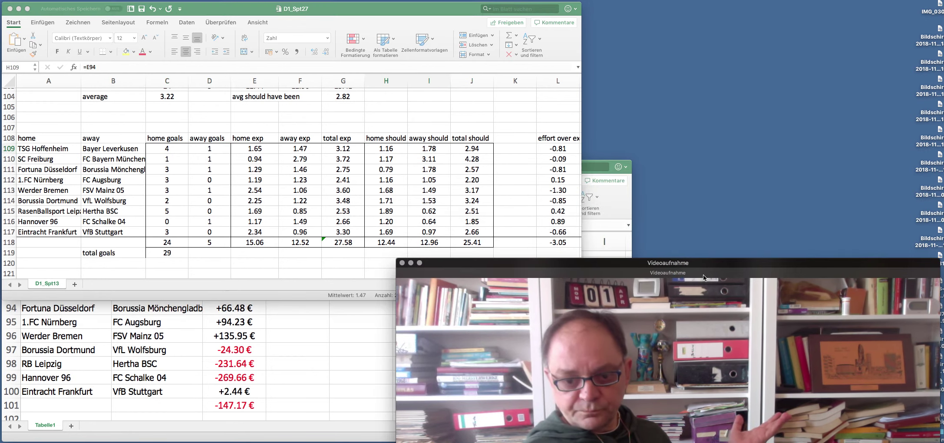
pyautogui.click(386, 148)
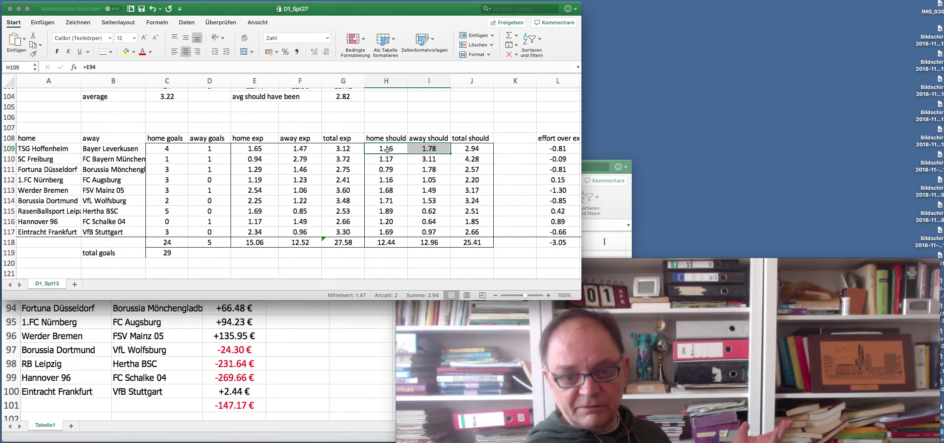
# Compare Hoffenheim–Leverkusen's actual home and away goals in C109:D109 once more with the should-goals in H109:I109
pyautogui.moveTo(152, 148); pyautogui.dragTo(210, 148)
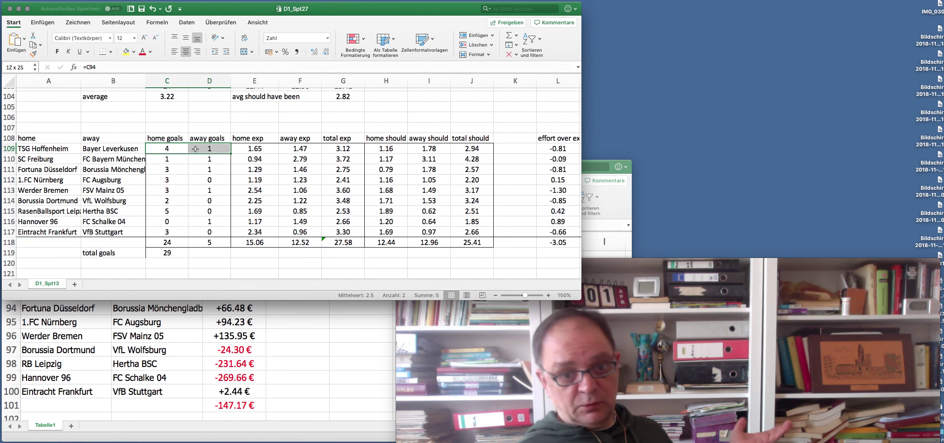
pyautogui.moveTo(385, 148); pyautogui.dragTo(426, 148)
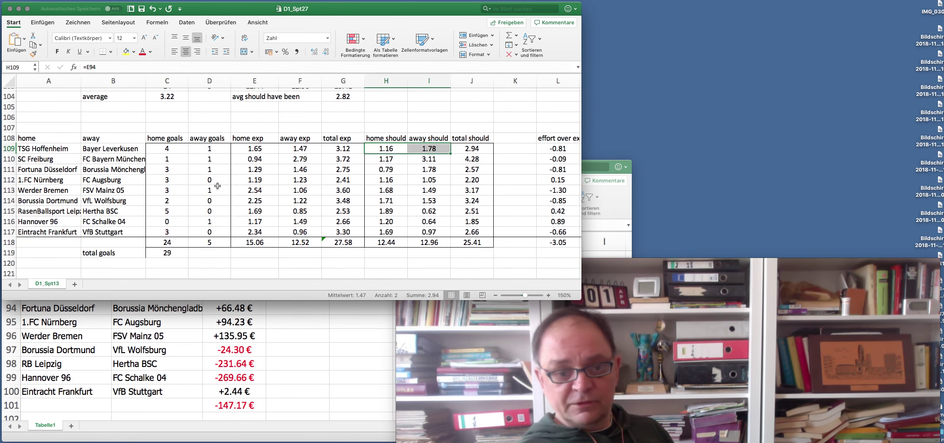
pyautogui.click(188, 147)
pyautogui.moveTo(188, 147); pyautogui.dragTo(209, 148)
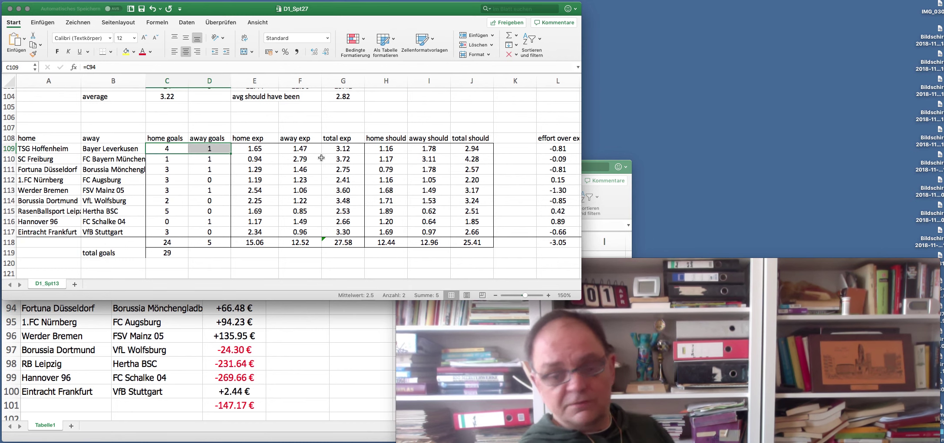
pyautogui.moveTo(387, 148); pyautogui.dragTo(428, 149)
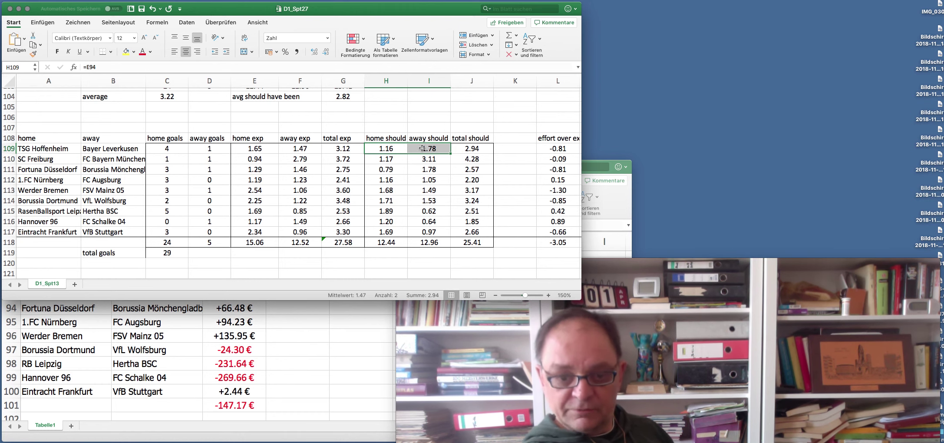
# Check Hoffenheim's home should-goals in H109 and Leverkusen's away should-goals in I109 individually
pyautogui.click(392, 148)
pyautogui.click(430, 148)
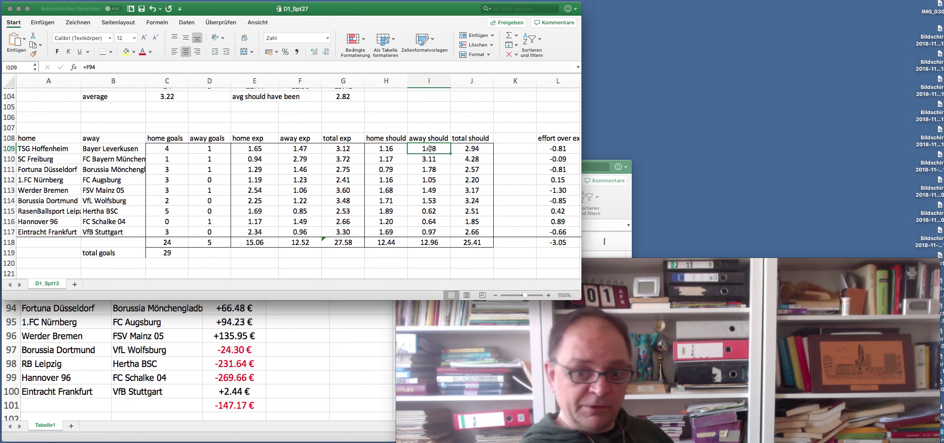
pyautogui.click(388, 148)
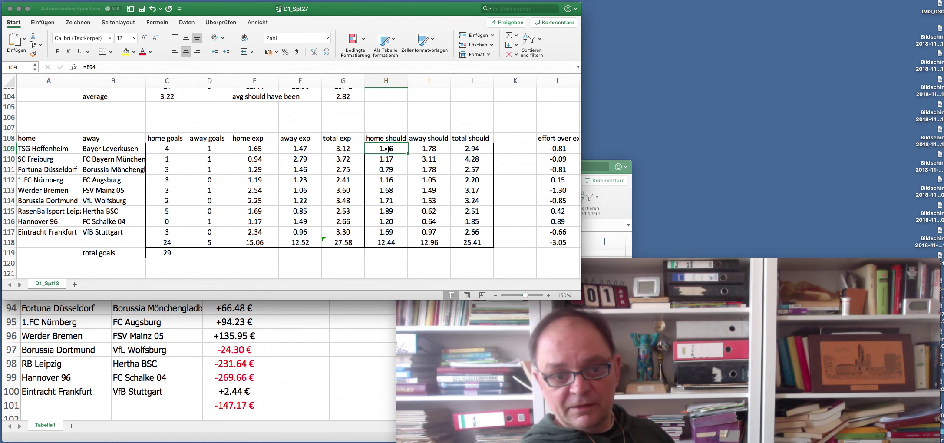
pyautogui.click(435, 149)
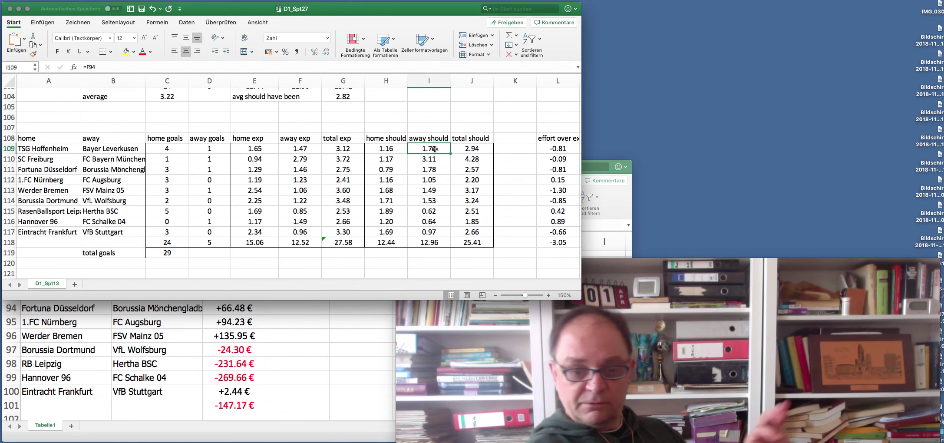
# Compare the matchday's should-goal totals in H118:I118 with the goal totals in C118:D118 and examine the result differences in M118:N118
pyautogui.moveTo(390, 240); pyautogui.dragTo(428, 243)
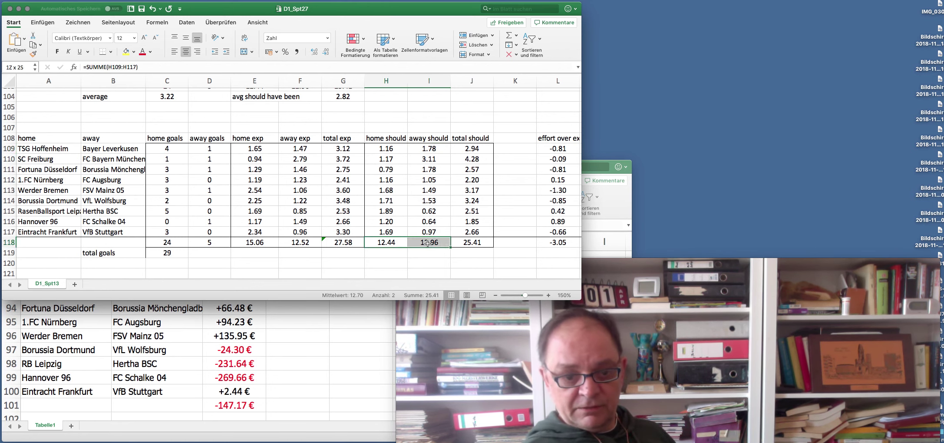
pyautogui.moveTo(167, 243); pyautogui.dragTo(209, 243)
pyautogui.hscroll(8, 361, 253)
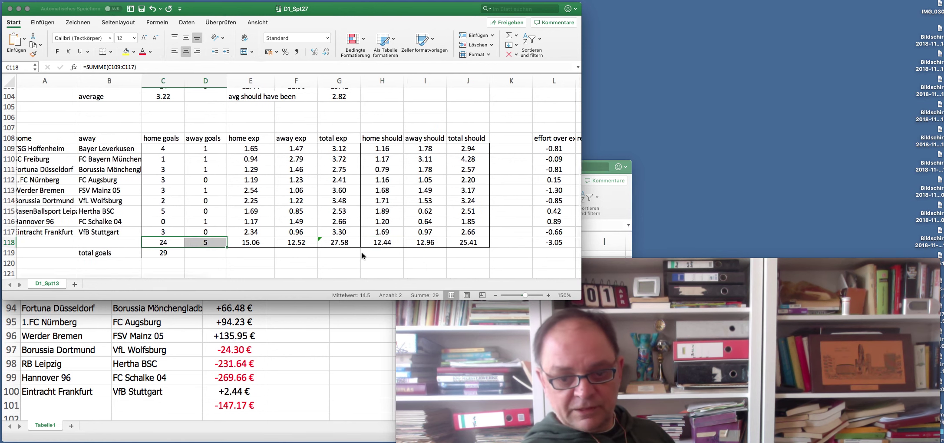
pyautogui.moveTo(434, 242); pyautogui.dragTo(481, 244)
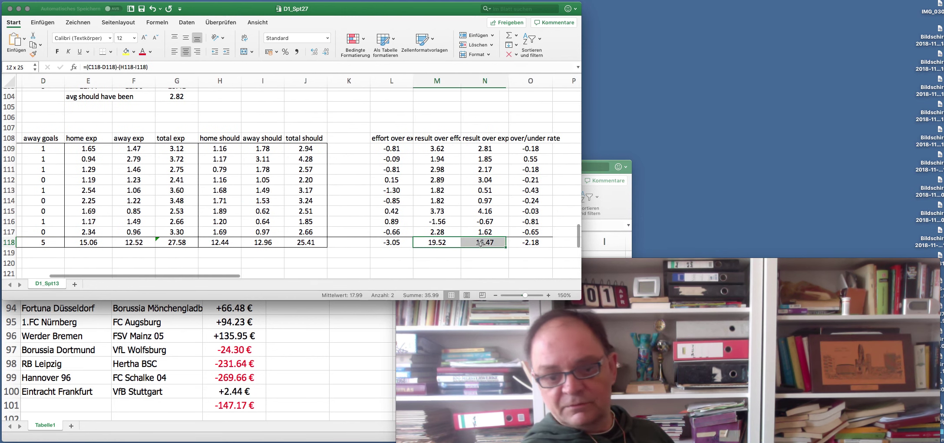
pyautogui.hscroll(-5, 369, 240)
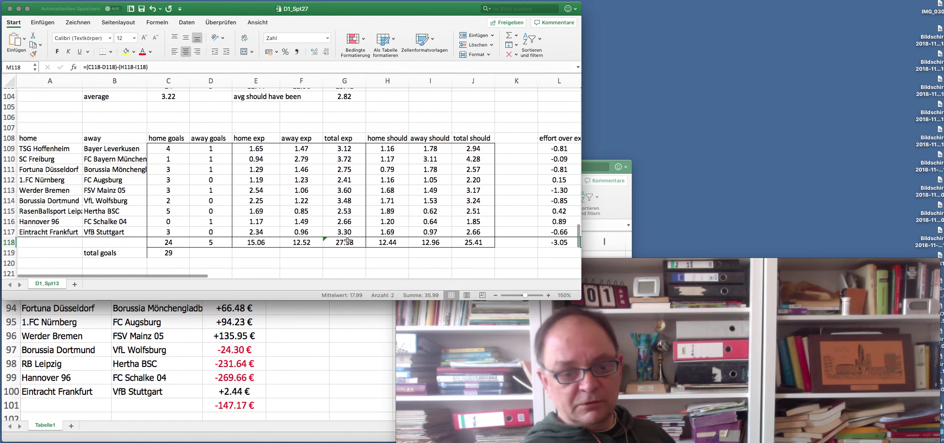
# Compare the matchday totals of should-goals in H118:I118, expected goals in E118:F118 and actual goals in C118:D118
pyautogui.moveTo(381, 241); pyautogui.dragTo(429, 242)
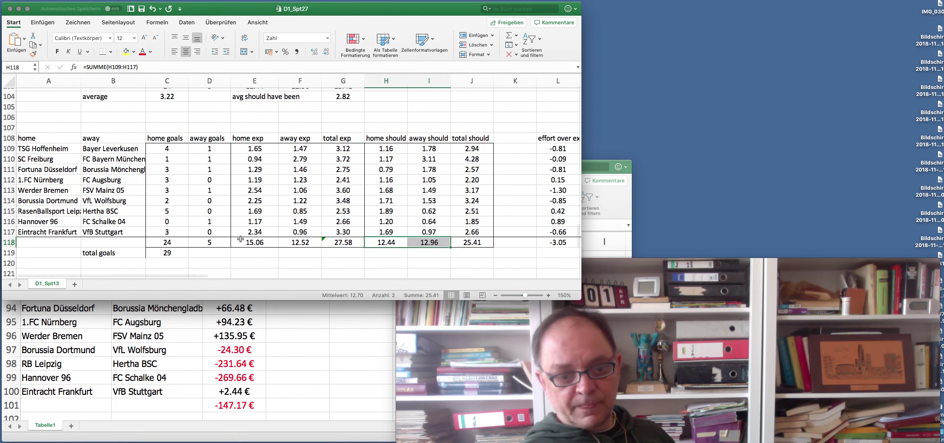
pyautogui.moveTo(254, 242); pyautogui.dragTo(292, 243)
pyautogui.moveTo(167, 242); pyautogui.dragTo(198, 242)
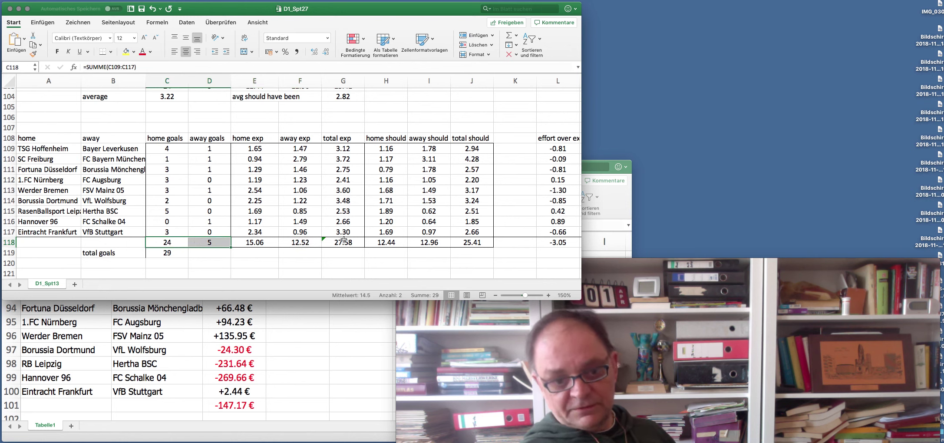
pyautogui.moveTo(387, 242); pyautogui.dragTo(415, 242)
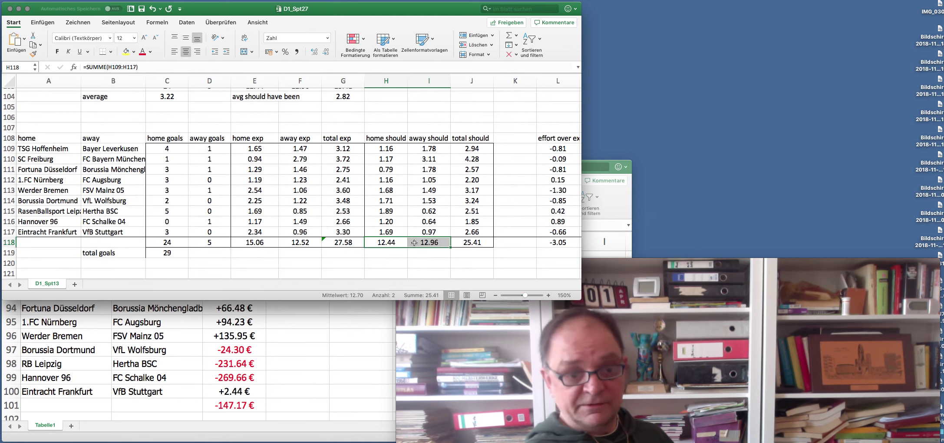
# Return to Hoffenheim–Leverkusen's should-goals in H109:I109 and review the home and away values, shifting the video window slightly
pyautogui.moveTo(386, 147); pyautogui.dragTo(424, 148)
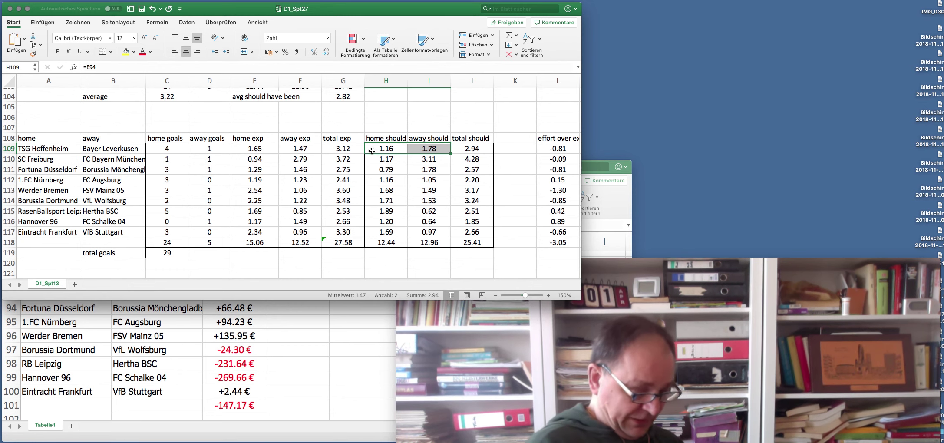
pyautogui.moveTo(379, 149); pyautogui.dragTo(421, 150)
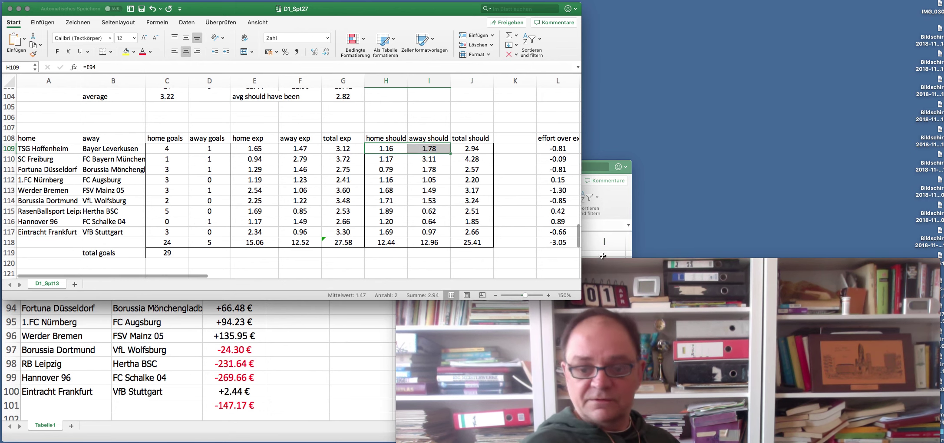
pyautogui.moveTo(718, 270); pyautogui.dragTo(717, 263)
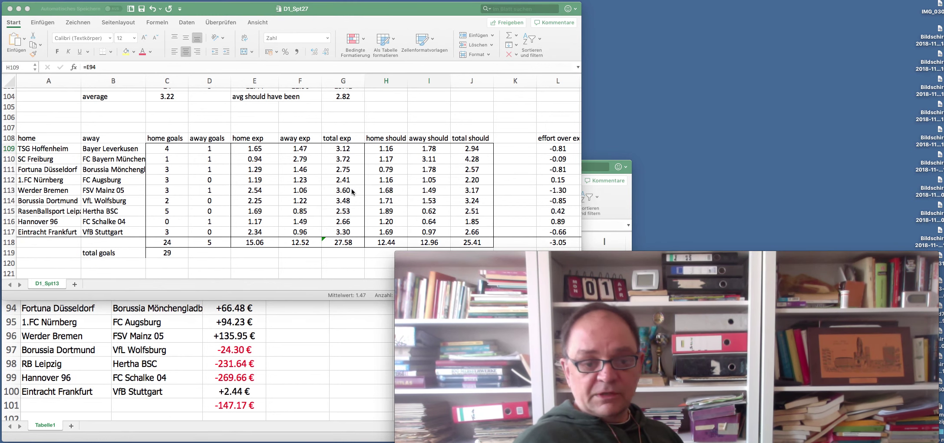
pyautogui.click(379, 150)
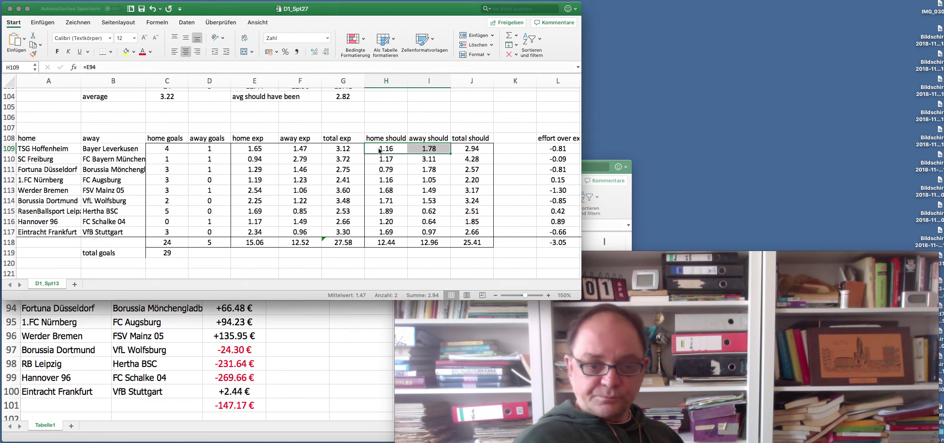
pyautogui.click(422, 150)
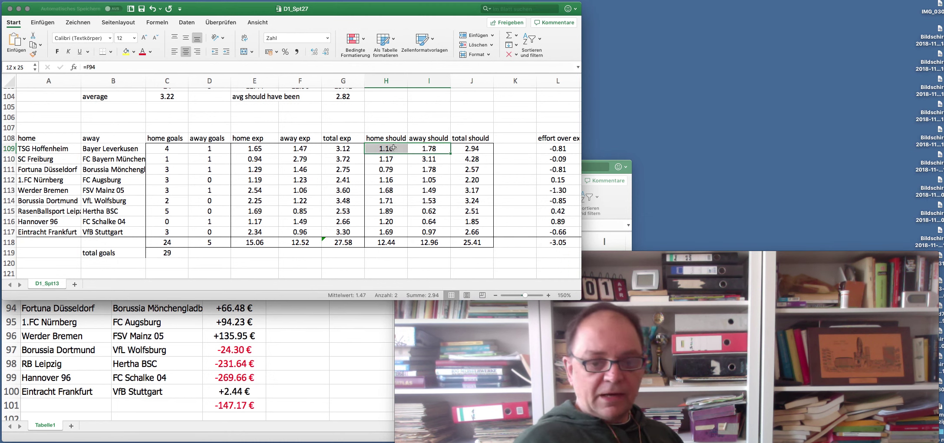
pyautogui.click(406, 149)
# Examine Nürnberg–Augsburg's should-goals in H112:I112 and compare the totals in H118:I118 with the actual goal totals in C118:D118
pyautogui.moveTo(406, 149)
pyautogui.mouseDown()
pyautogui.moveTo(426, 160)
pyautogui.moveTo(387, 180)
pyautogui.moveTo(427, 180)
pyautogui.mouseUp()
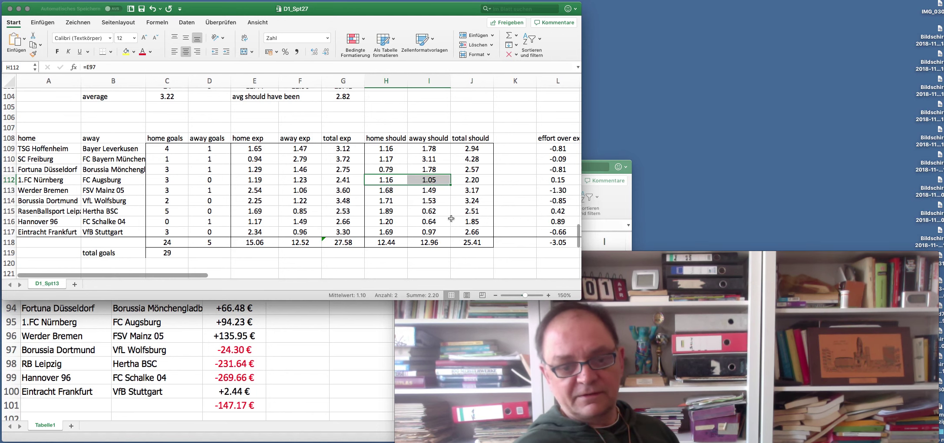
pyautogui.moveTo(384, 243); pyautogui.dragTo(425, 243)
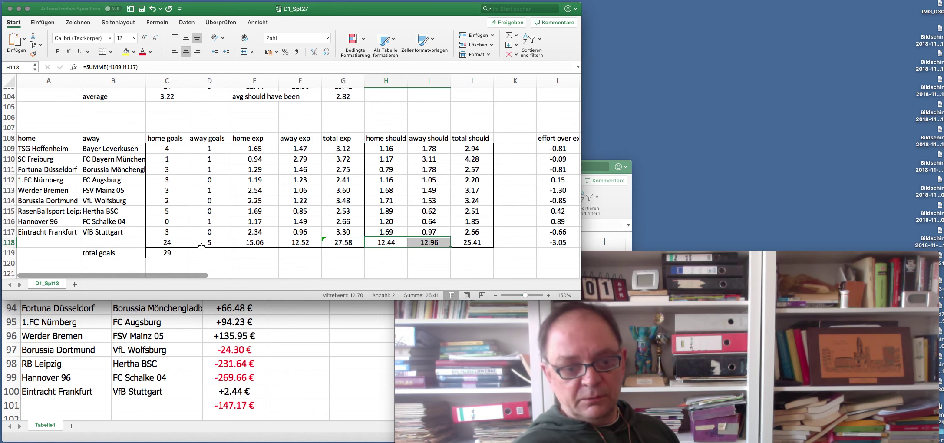
pyautogui.moveTo(174, 243); pyautogui.dragTo(209, 243)
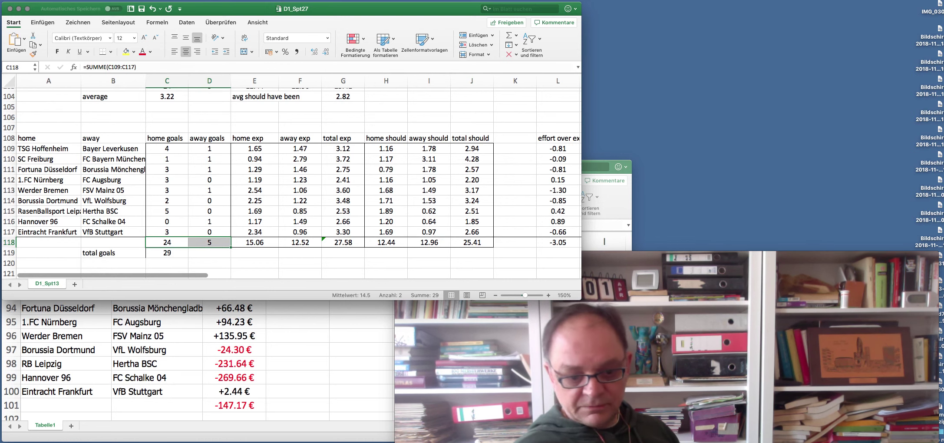
# Switch to the GoalStats2018_2019 workbook, enlarge its window and view the detailed home/away goal statistics
pyautogui.click(376, 394)
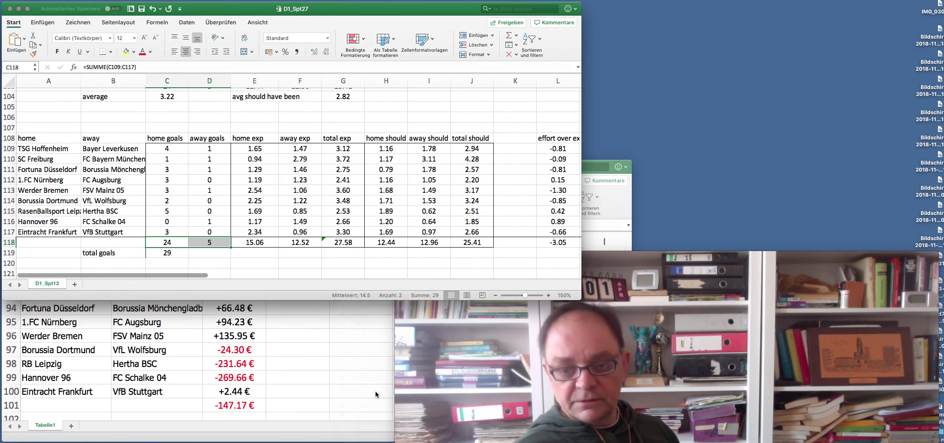
pyautogui.moveTo(774, 0); pyautogui.dragTo(381, 24)
pyautogui.scroll(10, 324, 122)
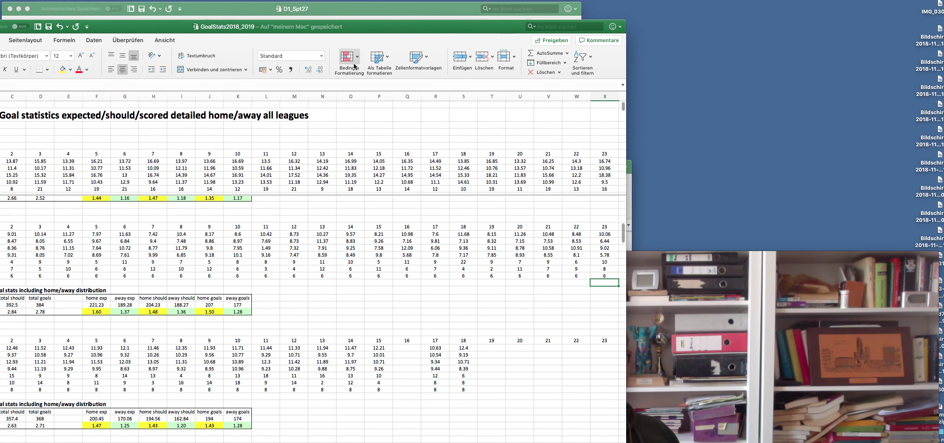
pyautogui.doubleClick(362, 29)
pyautogui.scroll(-3, 128, 119)
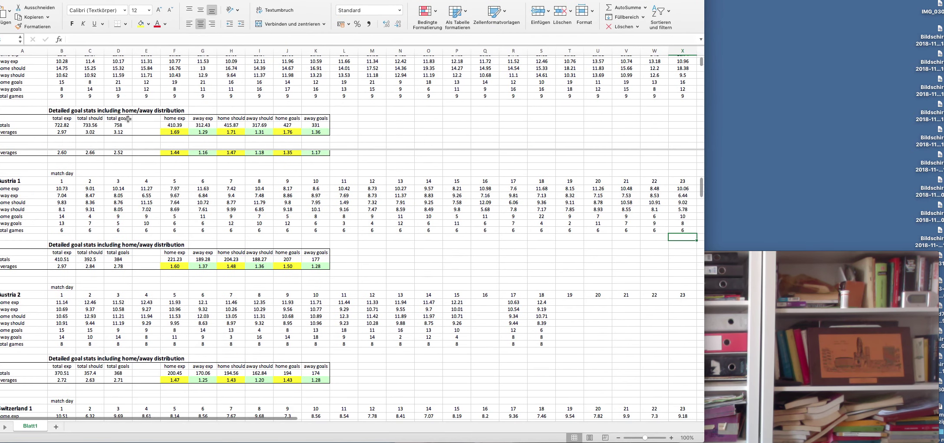
# Bring the Videoaufnahme window to the front and move it up over the goal statistics sheet
pyautogui.doubleClick(724, 136)
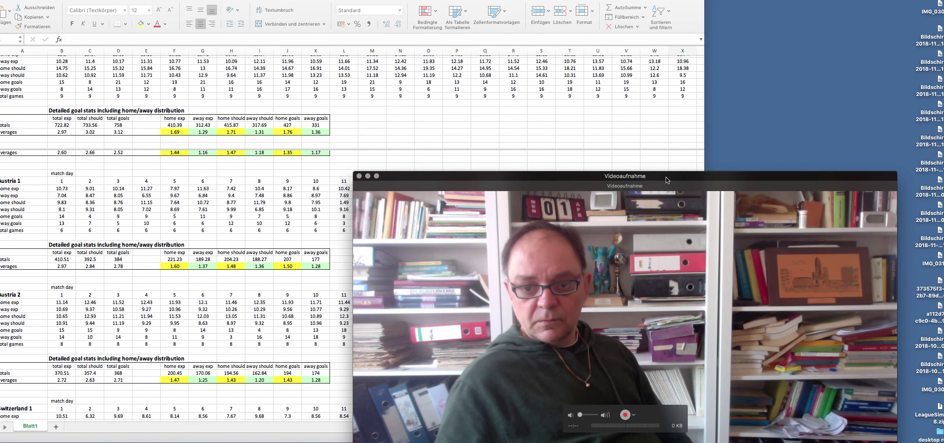
pyautogui.moveTo(666, 177); pyautogui.dragTo(670, 58)
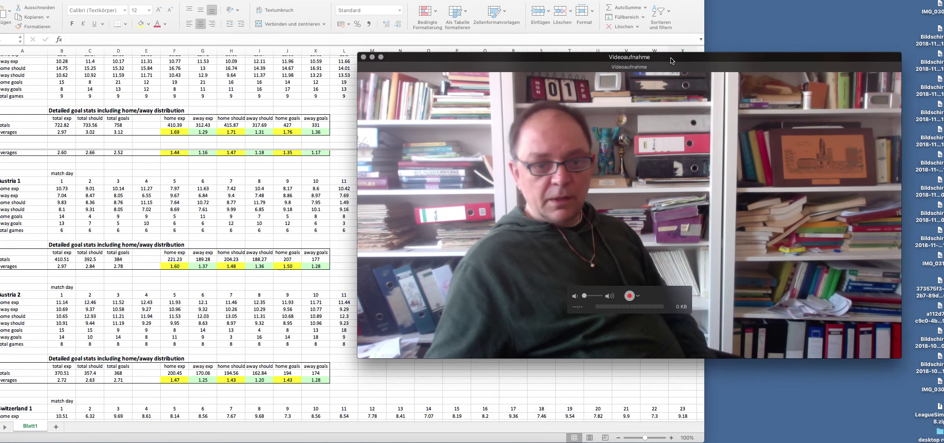